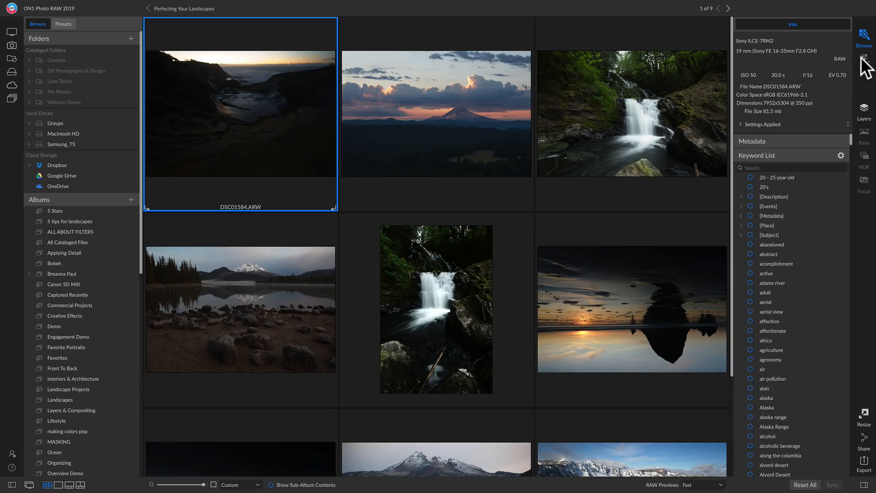
Open DSC01584.ARW for editing and set its camera profile to ON1 Neutral
{"action": "left_click", "coordinate": [863, 58]}
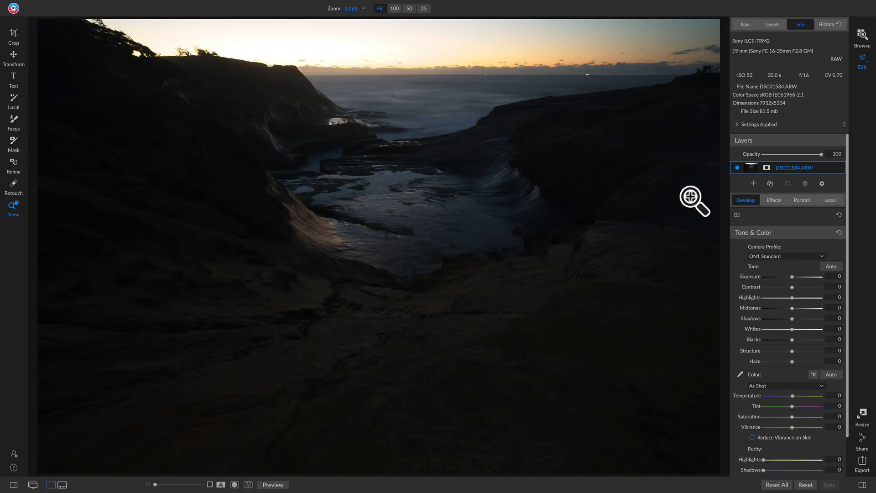
{"action": "left_click", "coordinate": [793, 256]}
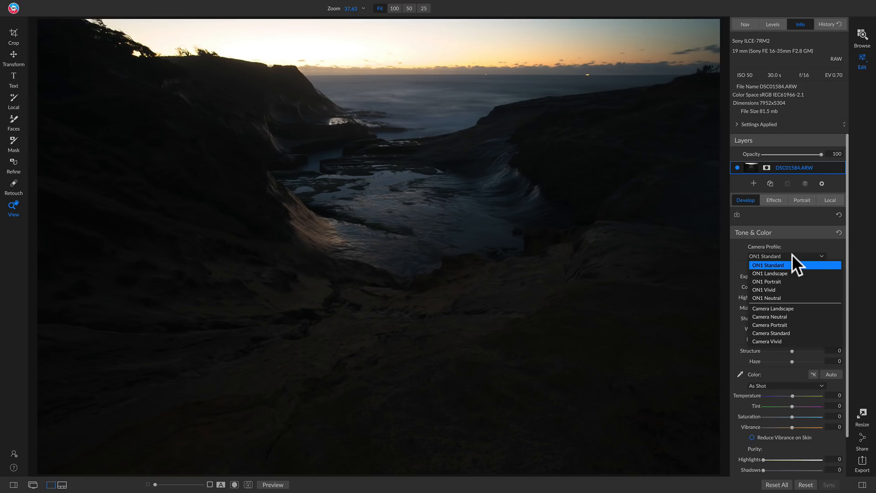
{"action": "left_click", "coordinate": [791, 243]}
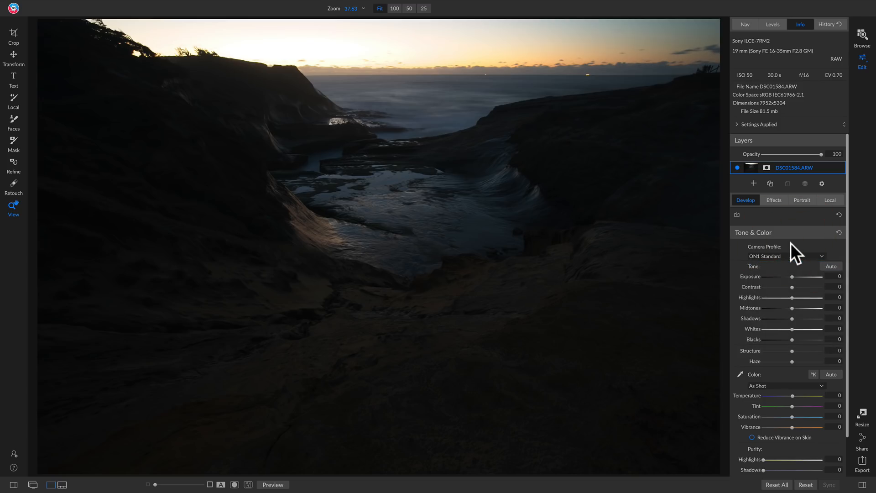
{"action": "left_click", "coordinate": [790, 253]}
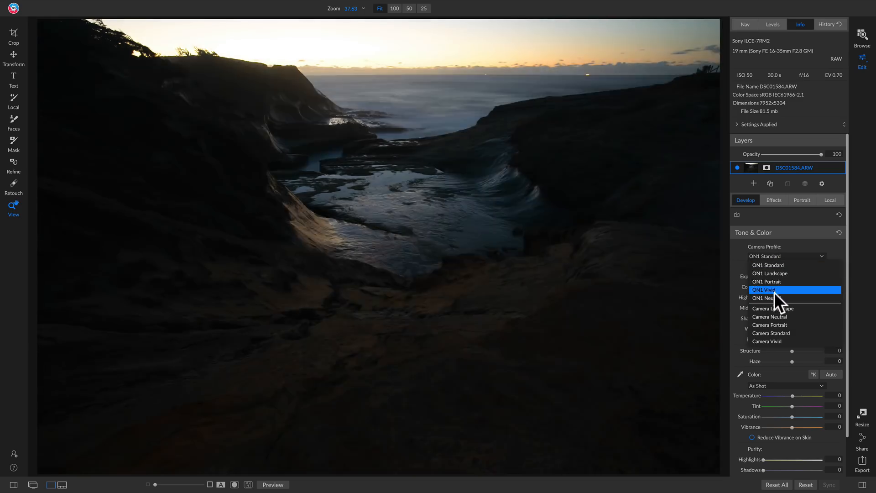
{"action": "left_click", "coordinate": [779, 298]}
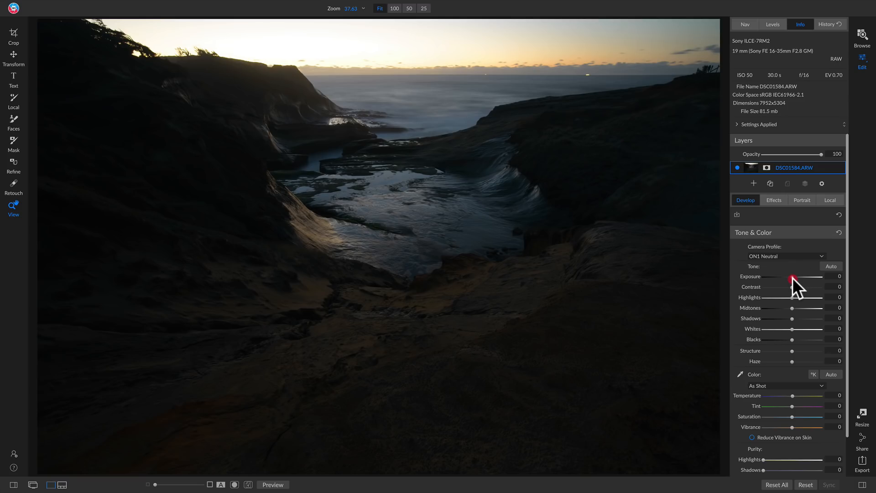
{"action": "left_click_drag", "start_coordinate": [793, 277], "coordinate": [796, 278]}
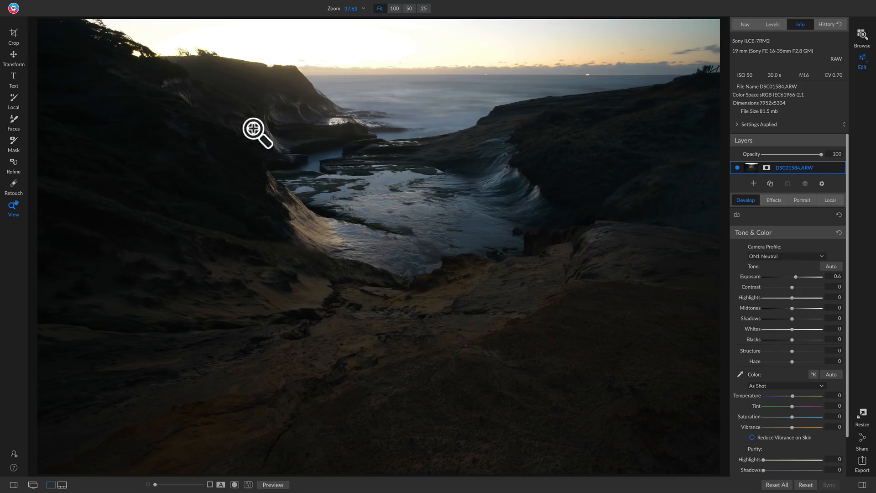
{"action": "left_click", "coordinate": [344, 123]}
{"action": "left_click_drag", "start_coordinate": [277, 384], "coordinate": [216, 282]}
{"action": "left_click", "coordinate": [192, 281]}
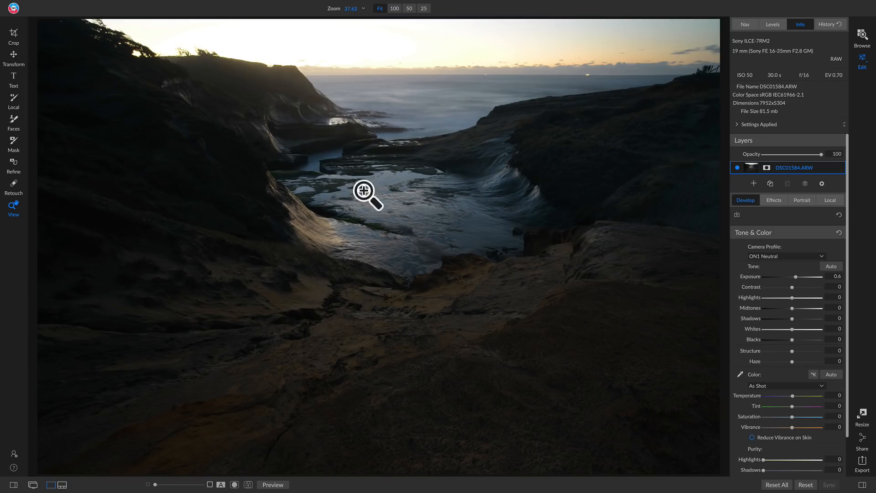
{"action": "double_click", "coordinate": [752, 276]}
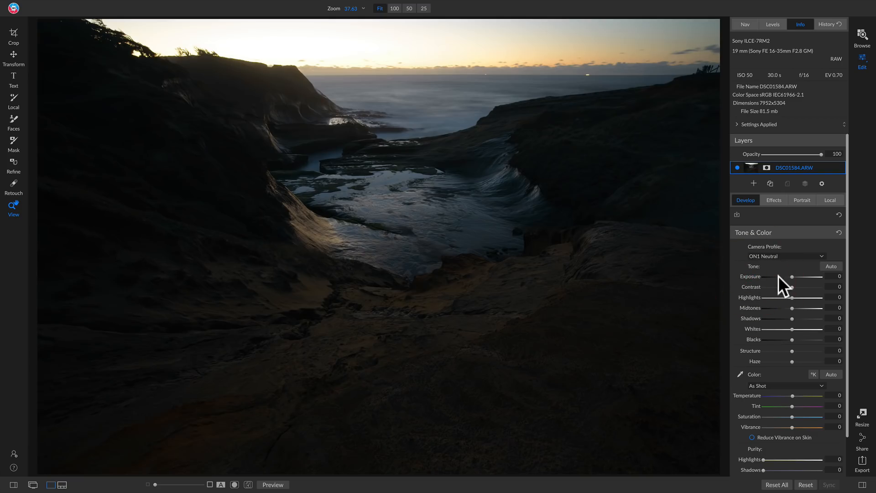
Set the exposure to 0.6 and compare the result with the original photo
{"action": "left_click", "coordinate": [792, 277]}
{"action": "left_click_drag", "start_coordinate": [793, 276], "coordinate": [795, 276]}
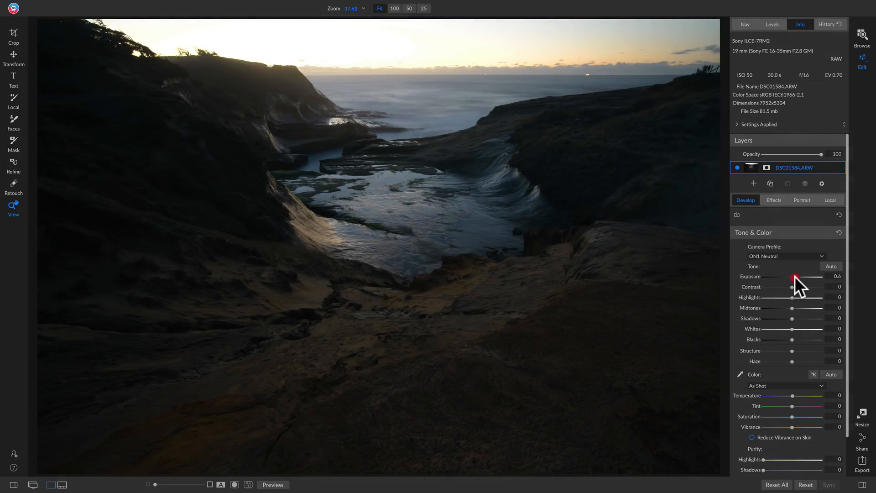
{"action": "key", "text": "backslash"}
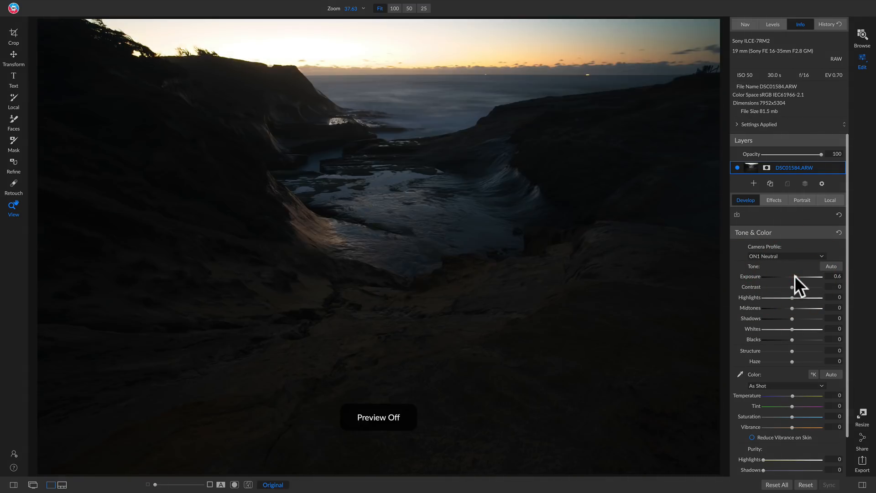
{"action": "key", "text": "backslash"}
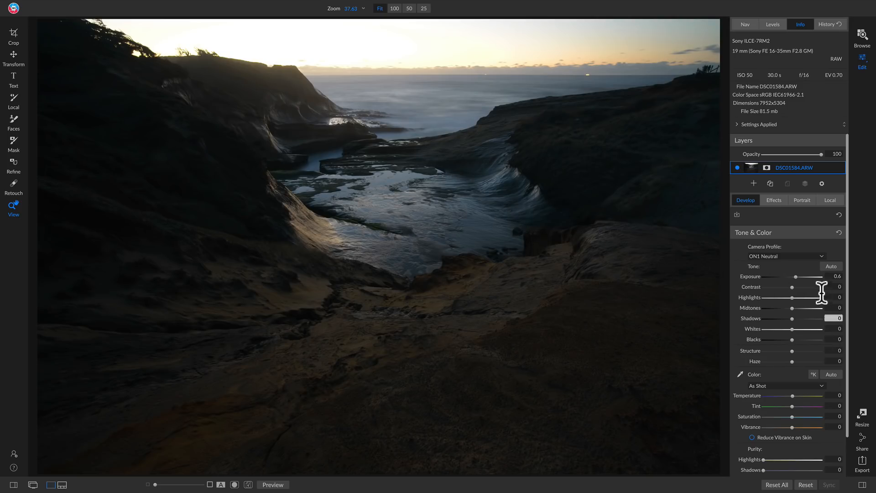
Check the sky for clipping with the exposure raised to 1.3, hide the clipping overlay, and return the exposure to 0.6
{"action": "key", "text": "j"}
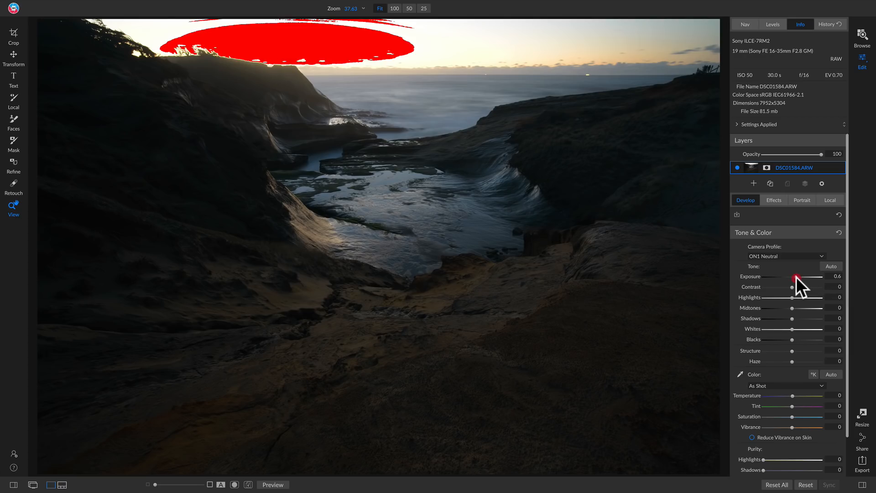
{"action": "left_click_drag", "start_coordinate": [796, 276], "coordinate": [799, 276]}
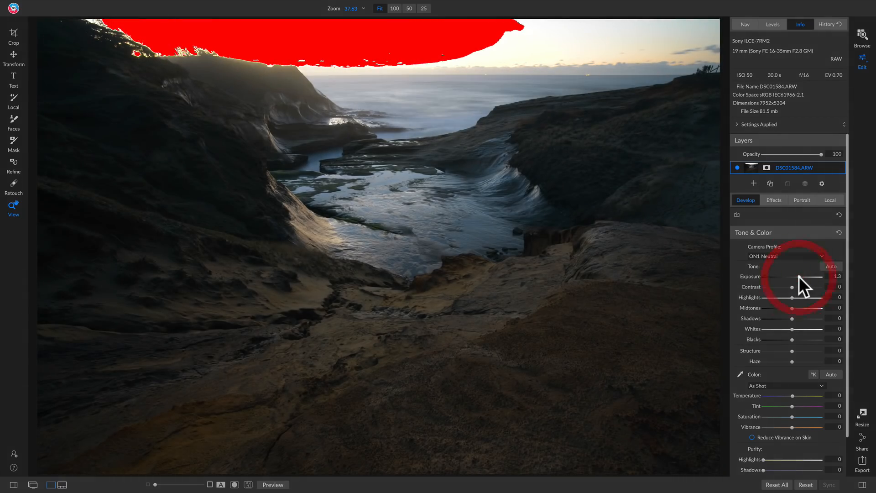
{"action": "key", "text": "j"}
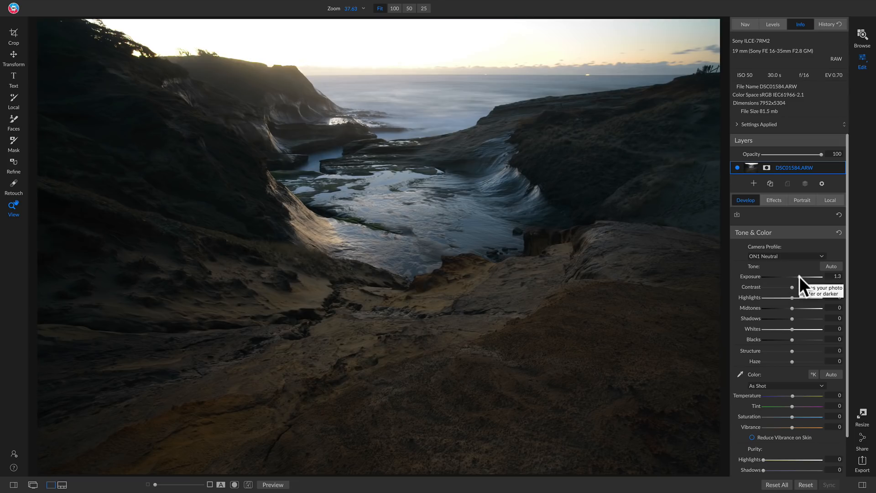
{"action": "left_click_drag", "start_coordinate": [799, 276], "coordinate": [795, 278]}
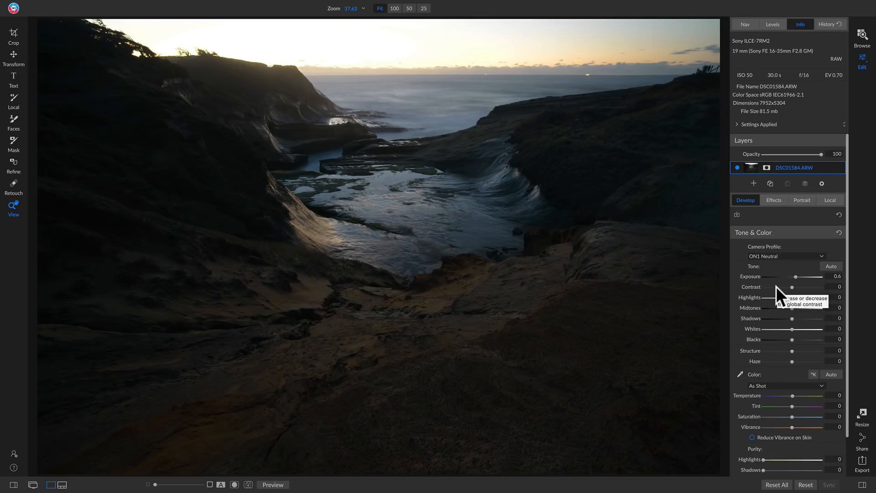
Adjust the photo's tone by setting contrast to -50, midtones to 13 and shadows to 17
{"action": "left_click_drag", "start_coordinate": [793, 287], "coordinate": [782, 287]}
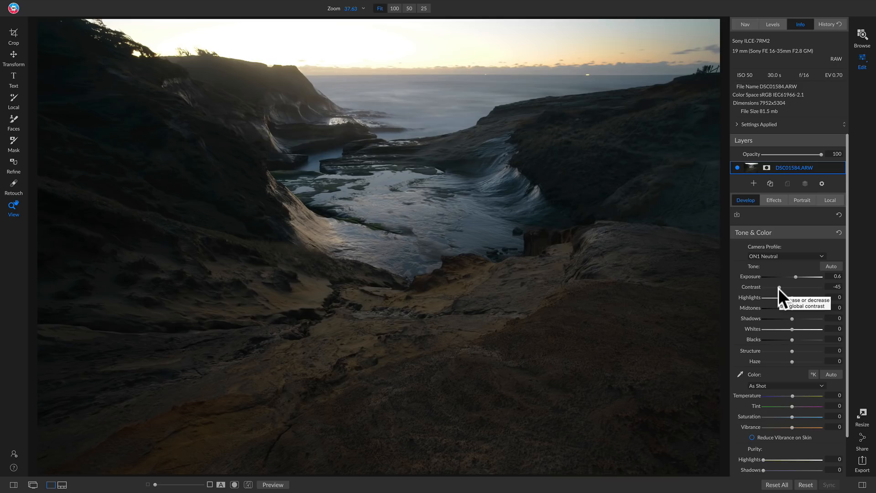
{"action": "left_click", "coordinate": [779, 288]}
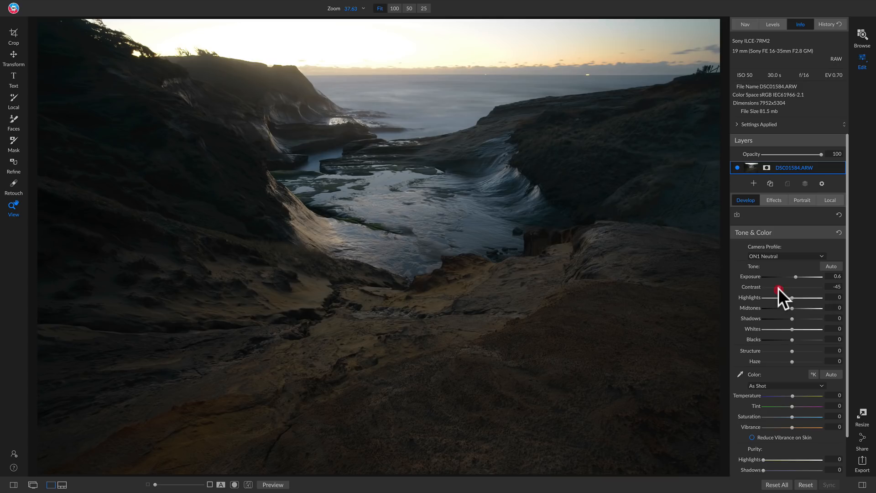
{"action": "left_click_drag", "start_coordinate": [778, 288], "coordinate": [777, 289]}
{"action": "left_click_drag", "start_coordinate": [793, 309], "coordinate": [796, 308]}
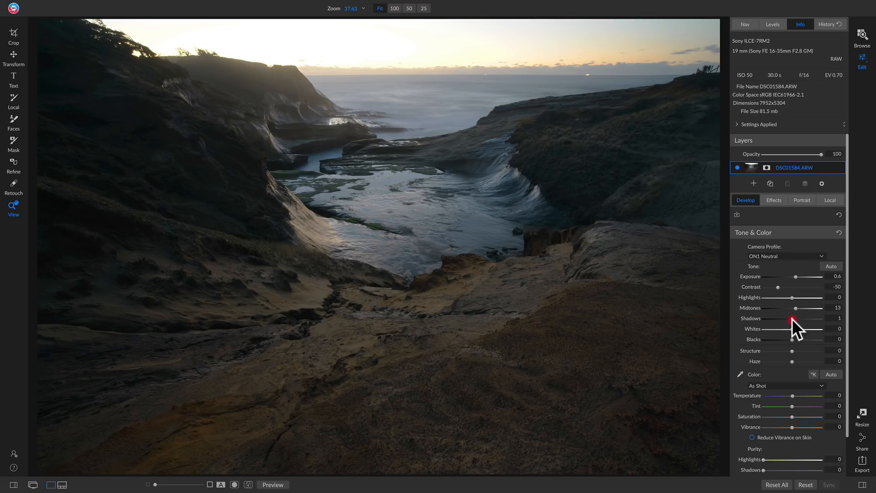
{"action": "left_click_drag", "start_coordinate": [793, 319], "coordinate": [795, 318]}
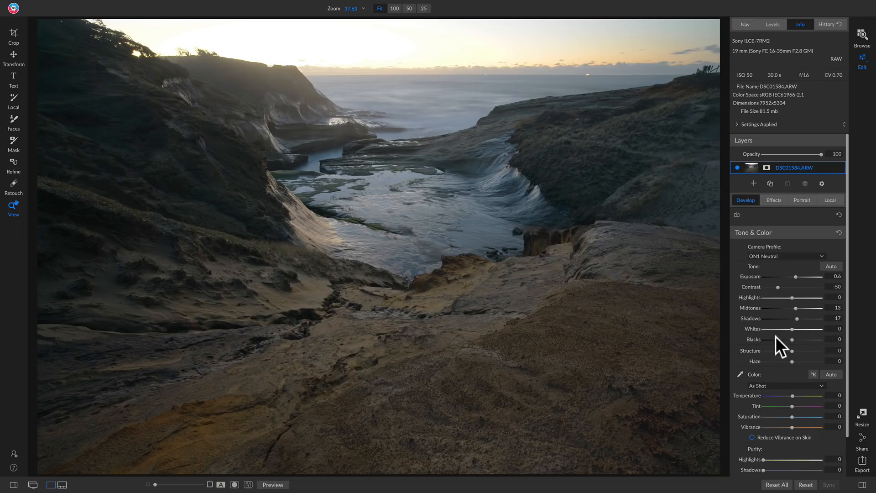
Set the photo's white balance to Cloudy
{"action": "left_click", "coordinate": [758, 386]}
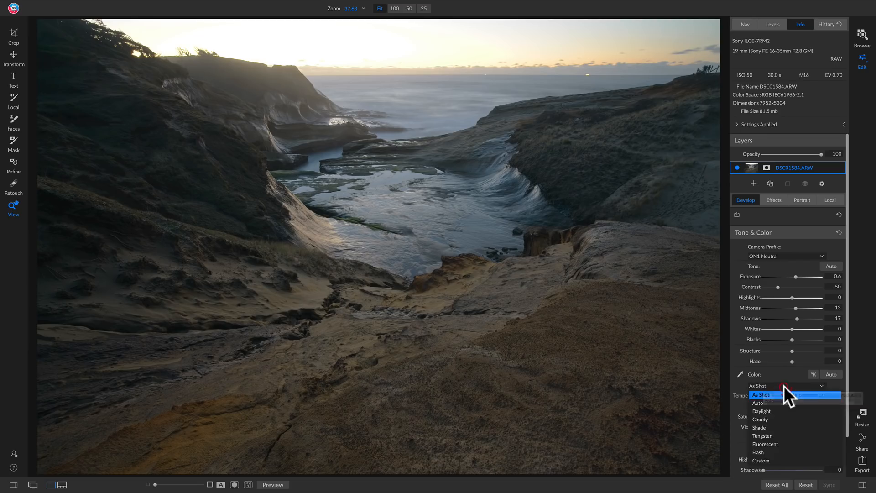
{"action": "left_click", "coordinate": [769, 419]}
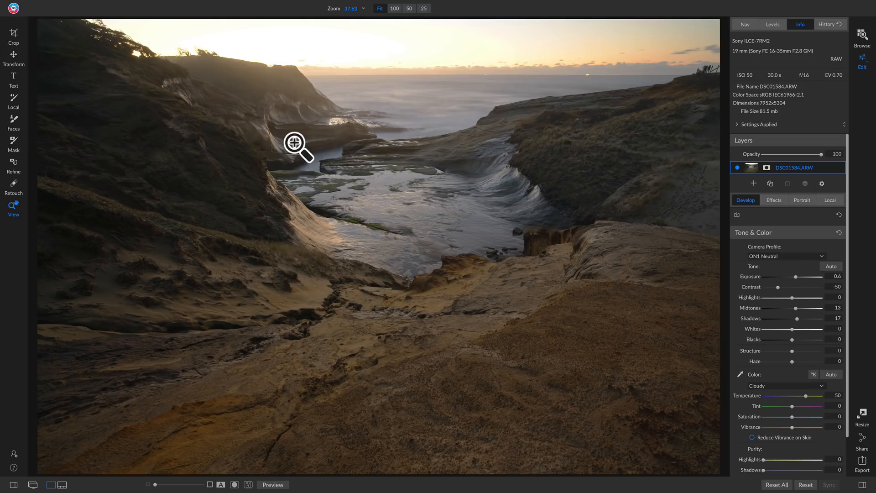
Crop the sides and height to about 6315 x 4826 pixels, reposition the photo slightly within the frame, and apply the crop
{"action": "key", "text": "c"}
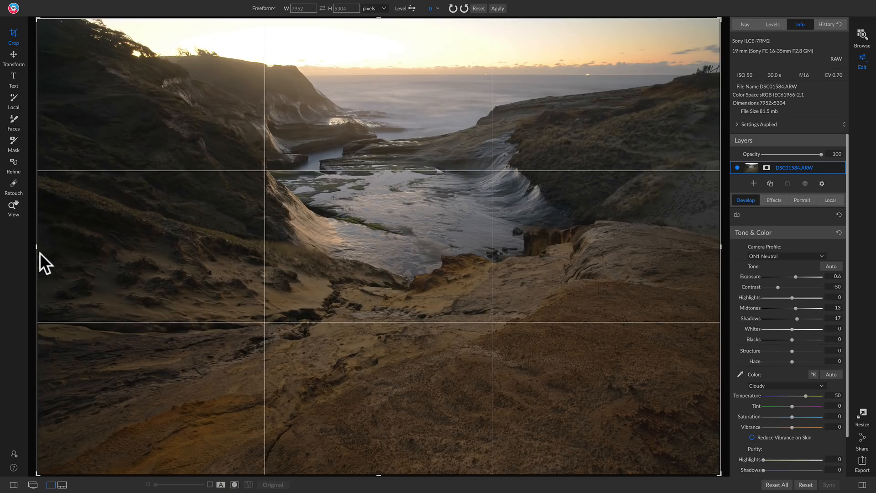
{"action": "left_click_drag", "start_coordinate": [38, 249], "coordinate": [92, 251]}
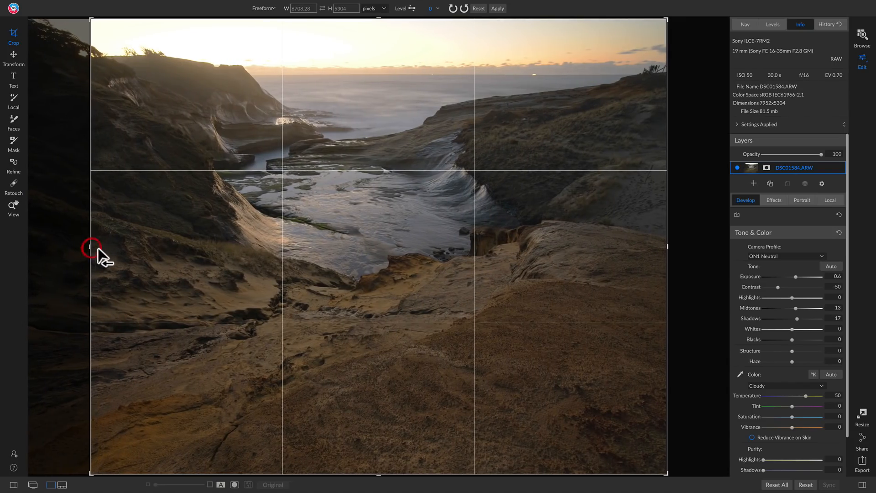
{"action": "left_click_drag", "start_coordinate": [668, 247], "coordinate": [650, 247]}
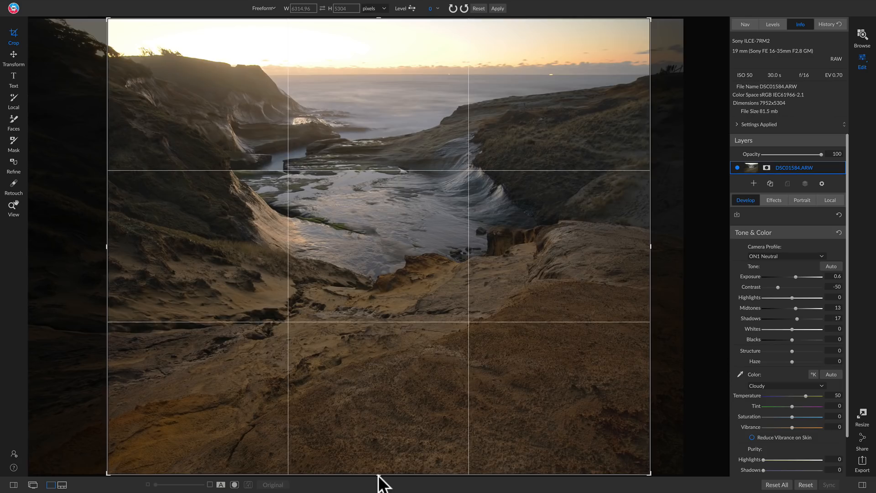
{"action": "left_click_drag", "start_coordinate": [378, 475], "coordinate": [383, 454]}
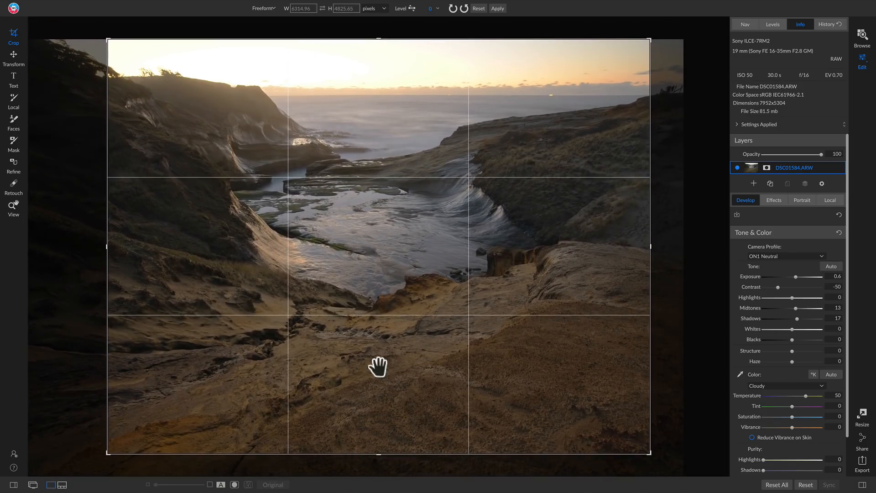
{"action": "left_click_drag", "start_coordinate": [379, 363], "coordinate": [388, 361]}
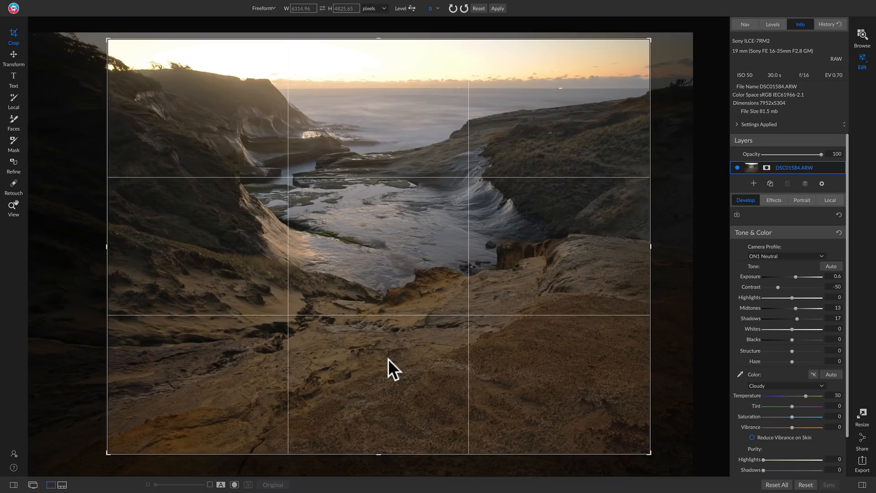
{"action": "key", "text": "Return"}
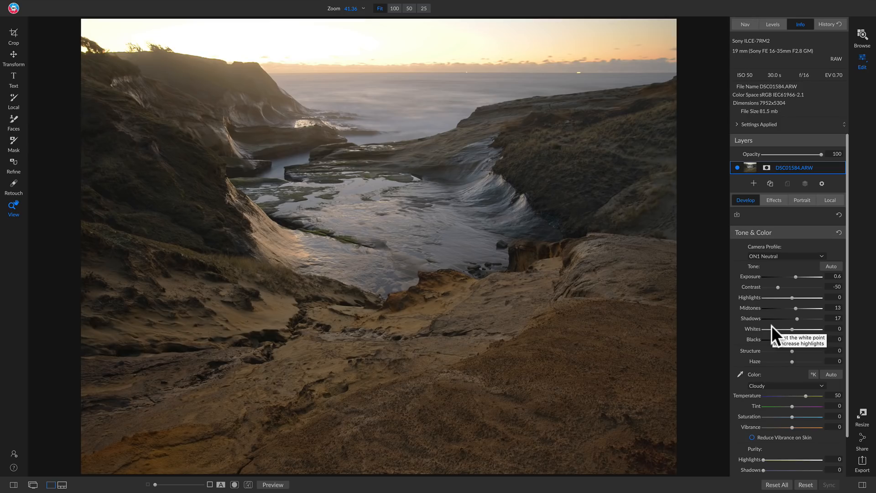
Add a Dynamic Contrast effects filter to the photo
{"action": "left_click", "coordinate": [774, 201]}
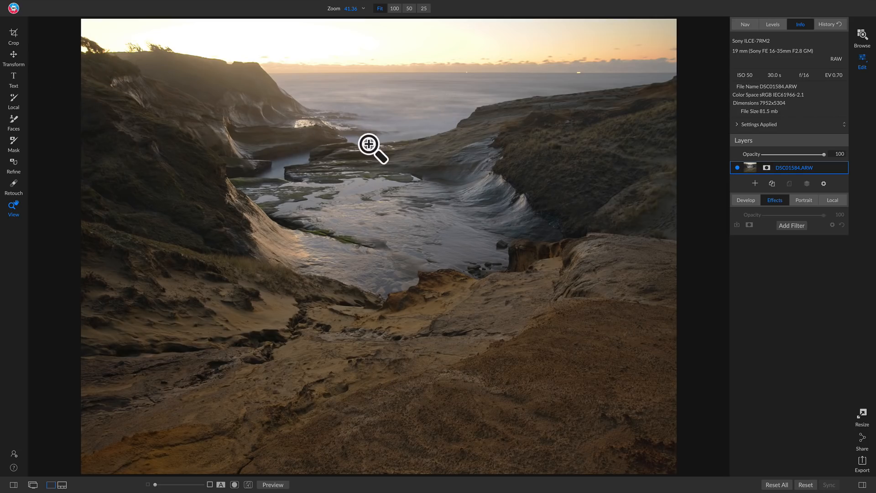
{"action": "left_click", "coordinate": [793, 225]}
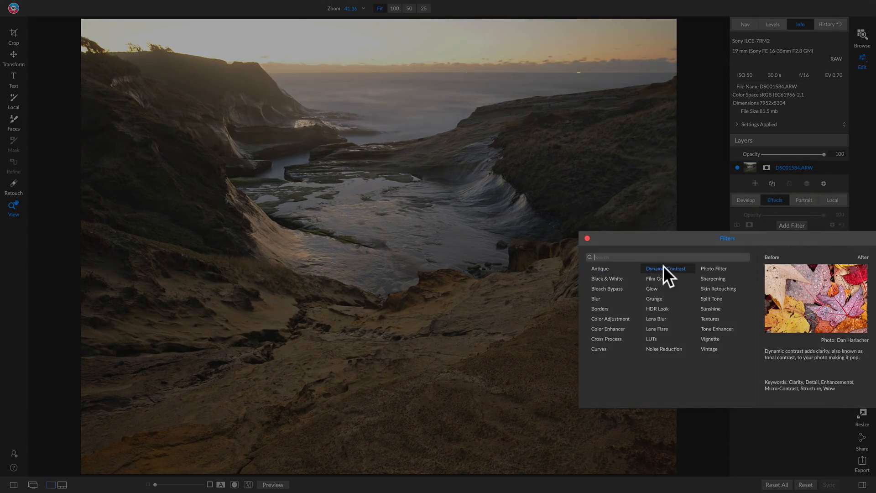
{"action": "left_click", "coordinate": [661, 268]}
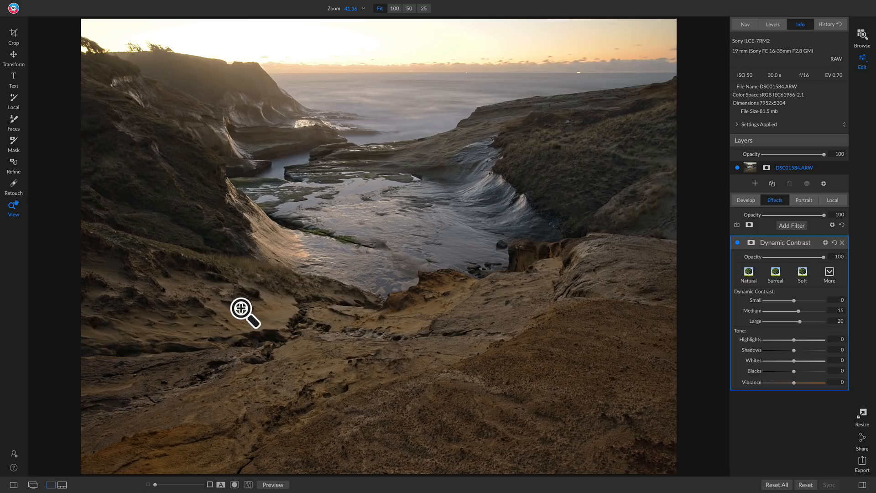
Mask the Dynamic Contrast filter with a Linear Top gradient centred across the lower pool, limiting the effect to the foreground rocks
{"action": "key", "text": "m"}
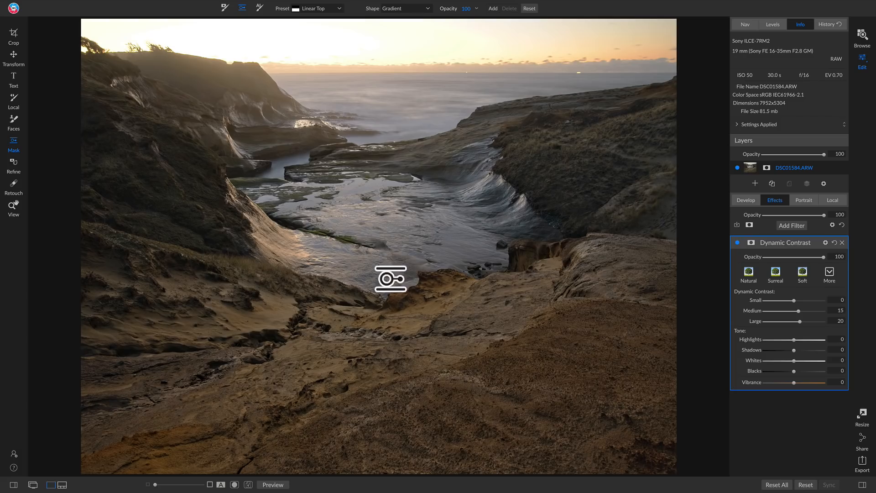
{"action": "left_click", "coordinate": [391, 279]}
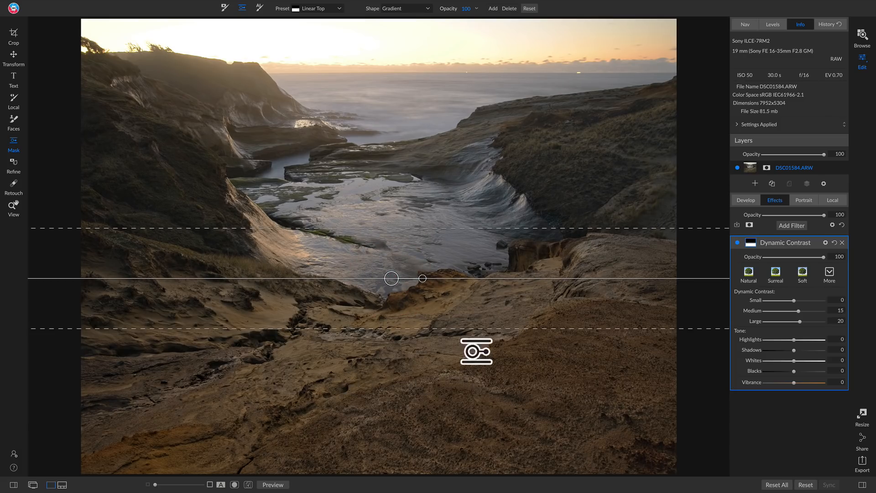
{"action": "left_click_drag", "start_coordinate": [391, 278], "coordinate": [397, 254]}
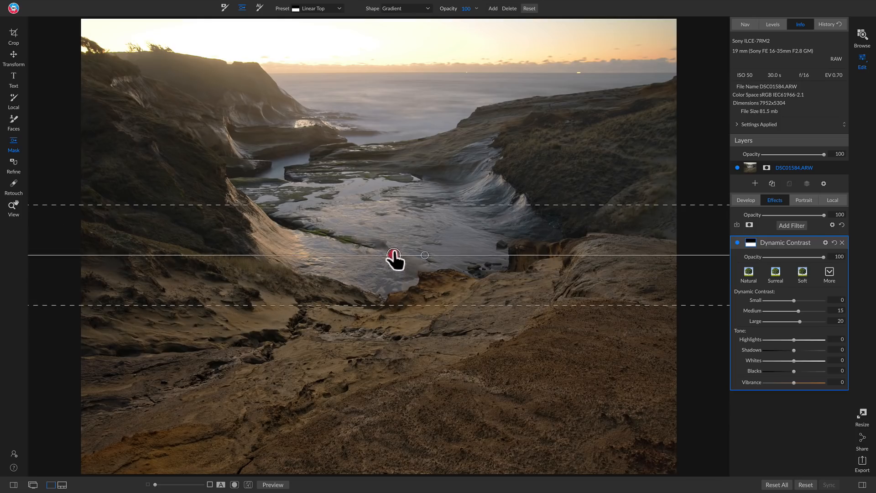
{"action": "left_click_drag", "start_coordinate": [398, 212], "coordinate": [393, 263]}
{"action": "left_click", "coordinate": [395, 257]}
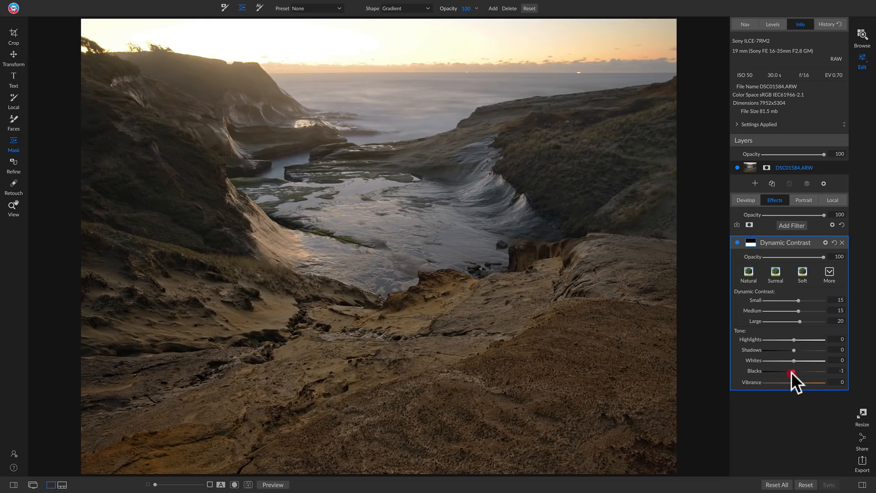
Set the Dynamic Contrast filter's small contrast to 15 and its blacks to -16
{"action": "left_click_drag", "start_coordinate": [792, 372], "coordinate": [785, 373]}
{"action": "left_click", "coordinate": [782, 372]}
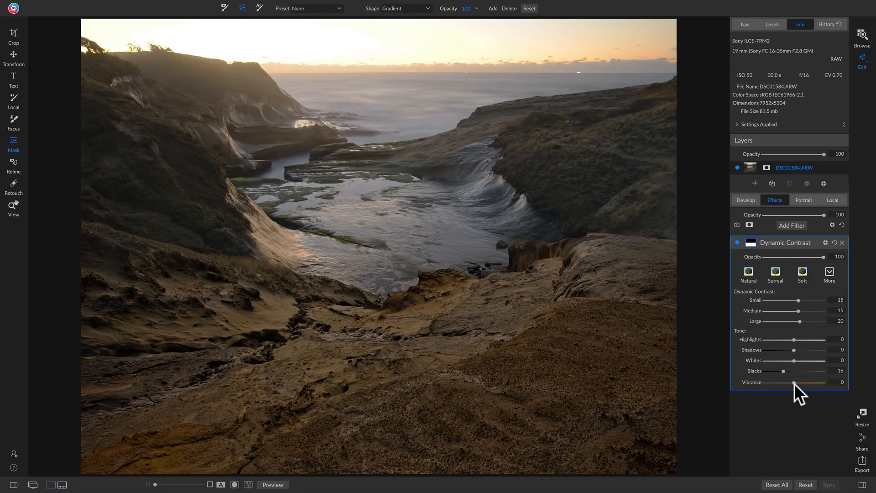
Set the foreground Dynamic Contrast filter's vibrance to 13 and compare the photo with and without the filter
{"action": "left_click_drag", "start_coordinate": [796, 383], "coordinate": [797, 382]}
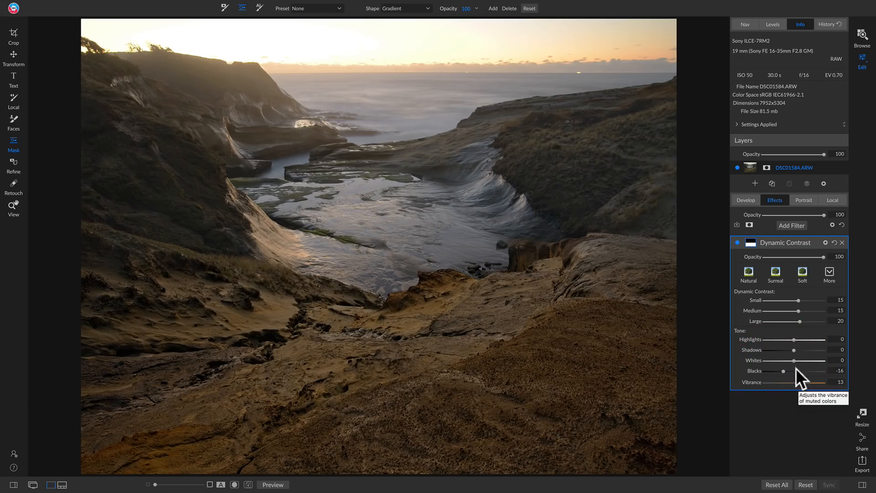
{"action": "left_click", "coordinate": [736, 241]}
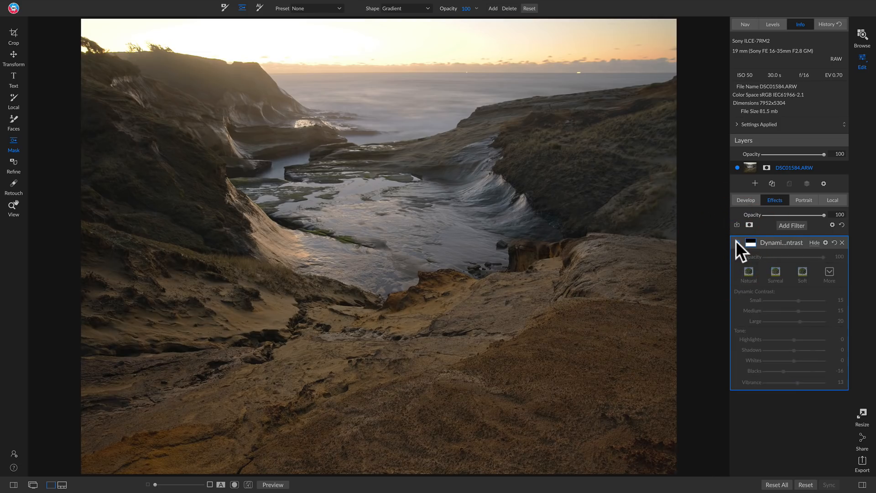
{"action": "left_click", "coordinate": [736, 242]}
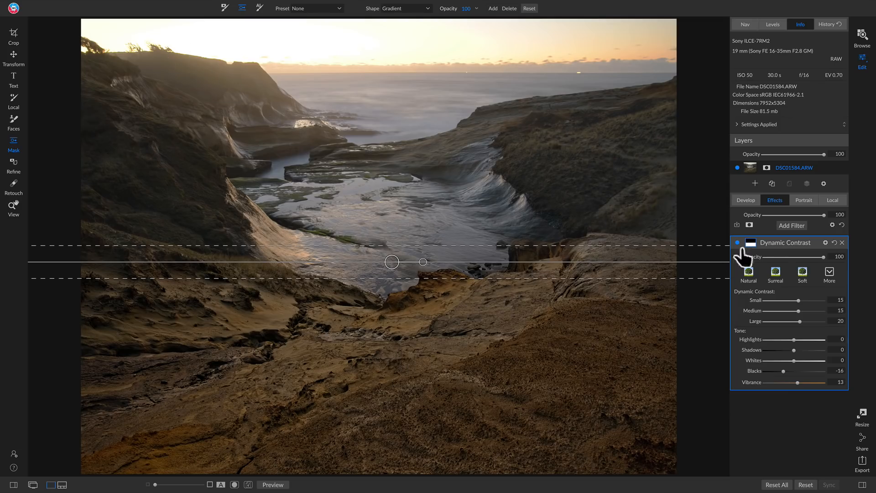
Add a second Dynamic Contrast filter and invert its mask to hide the effect from the whole photo
{"action": "left_click", "coordinate": [790, 226]}
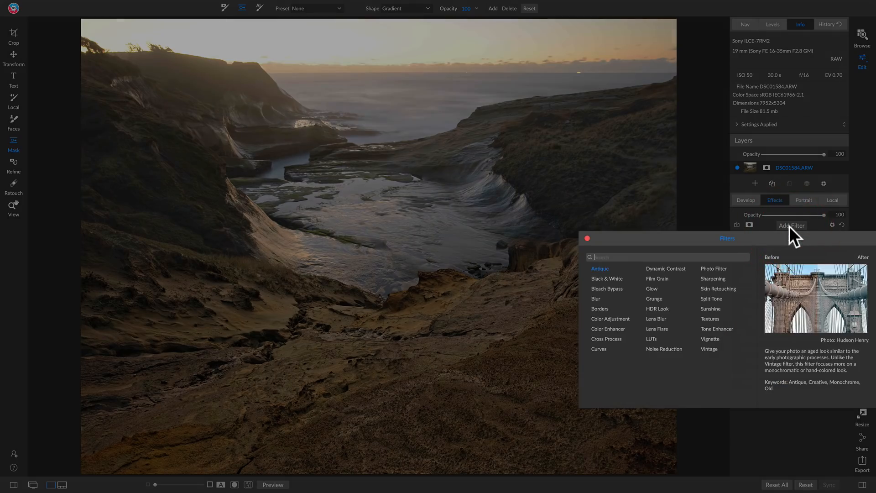
{"action": "left_click", "coordinate": [665, 269]}
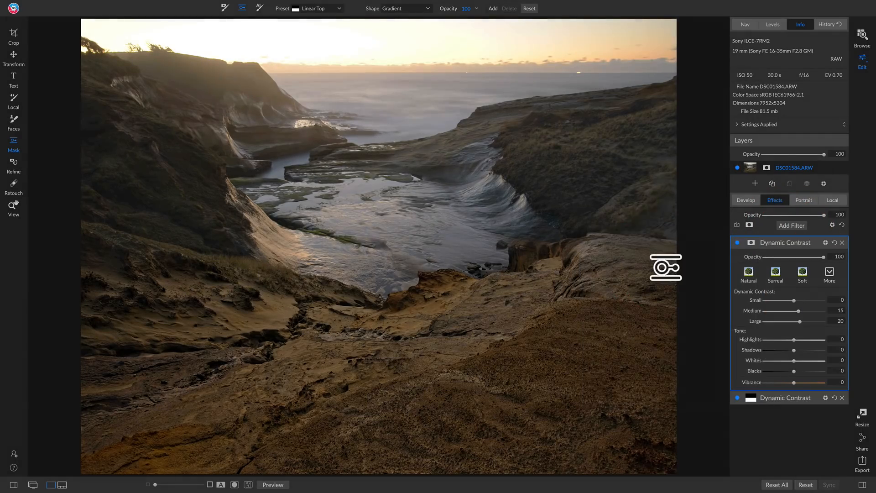
{"action": "left_click", "coordinate": [751, 242]}
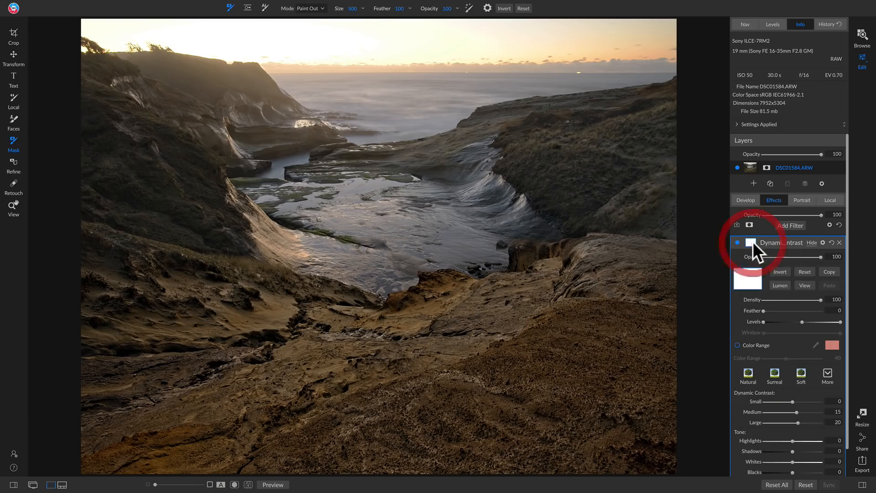
{"action": "left_click", "coordinate": [779, 272]}
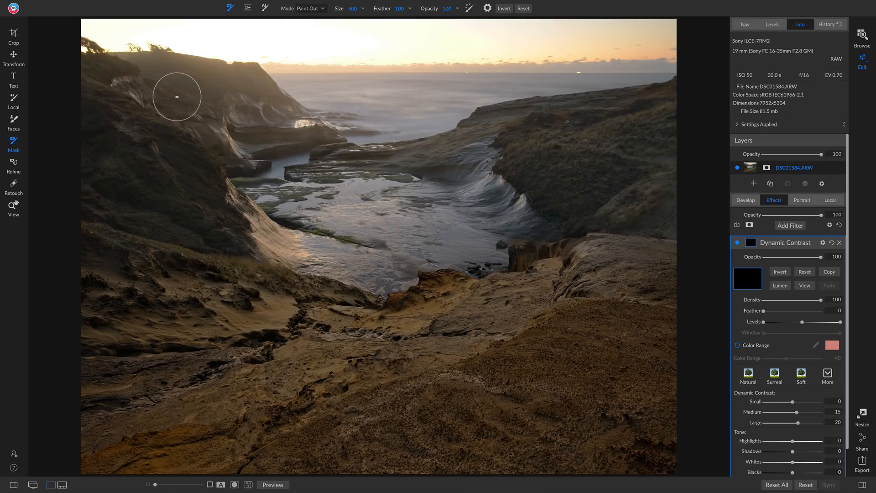
Paint the second Dynamic Contrast filter onto the hillsides on both sides of the cove with a Paint In masking brush at size 1200
{"action": "key", "text": "x"}
{"action": "key", "text": "]"}
{"action": "key", "text": "]"}
{"action": "key", "text": "]"}
{"action": "key", "text": "]"}
{"action": "key", "text": "]"}
{"action": "key", "text": "]"}
{"action": "key", "text": "]"}
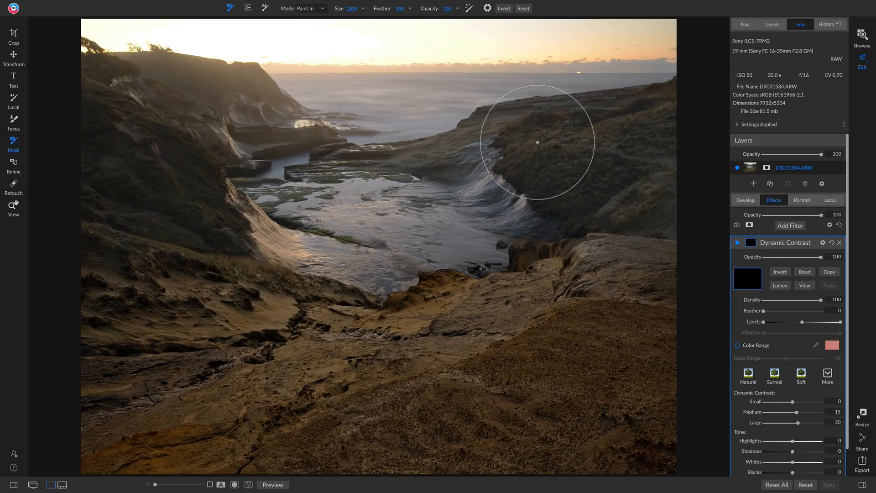
{"action": "mouse_move", "coordinate": [595, 177]}
{"action": "left_mouse_down"}
{"action": "mouse_move", "coordinate": [583, 168]}
{"action": "mouse_move", "coordinate": [585, 150]}
{"action": "mouse_move", "coordinate": [607, 199]}
{"action": "mouse_move", "coordinate": [646, 182]}
{"action": "mouse_move", "coordinate": [672, 109]}
{"action": "mouse_move", "coordinate": [600, 131]}
{"action": "mouse_move", "coordinate": [558, 132]}
{"action": "left_mouse_up"}
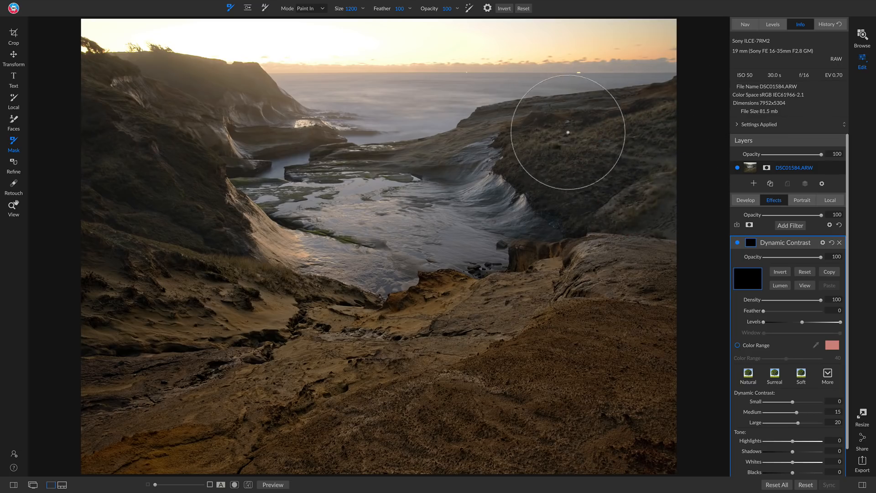
{"action": "mouse_move", "coordinate": [166, 221]}
{"action": "left_mouse_down"}
{"action": "mouse_move", "coordinate": [197, 219]}
{"action": "mouse_move", "coordinate": [131, 183]}
{"action": "mouse_move", "coordinate": [122, 166]}
{"action": "mouse_move", "coordinate": [121, 80]}
{"action": "mouse_move", "coordinate": [151, 74]}
{"action": "mouse_move", "coordinate": [220, 87]}
{"action": "mouse_move", "coordinate": [196, 110]}
{"action": "mouse_move", "coordinate": [181, 147]}
{"action": "mouse_move", "coordinate": [213, 227]}
{"action": "mouse_move", "coordinate": [174, 237]}
{"action": "mouse_move", "coordinate": [152, 228]}
{"action": "mouse_move", "coordinate": [132, 197]}
{"action": "mouse_move", "coordinate": [128, 168]}
{"action": "mouse_move", "coordinate": [117, 234]}
{"action": "mouse_move", "coordinate": [156, 188]}
{"action": "mouse_move", "coordinate": [215, 196]}
{"action": "left_mouse_up"}
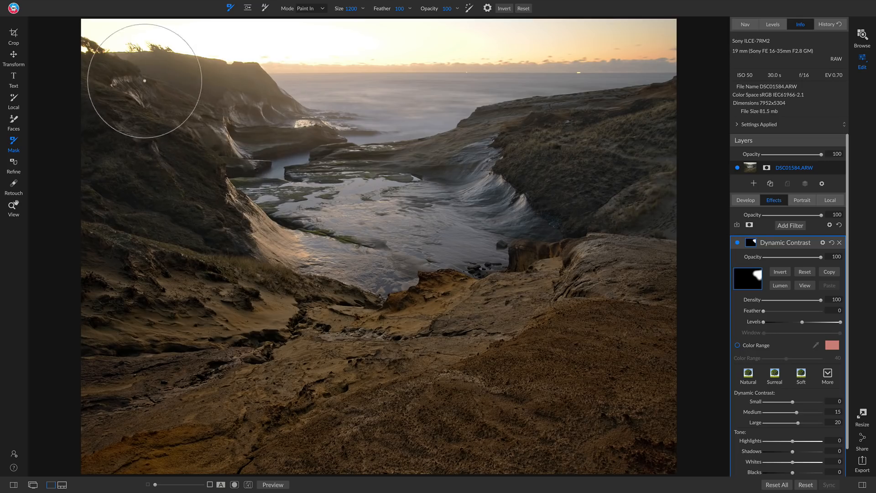
{"action": "left_click_drag", "start_coordinate": [113, 90], "coordinate": [215, 198]}
{"action": "mouse_move", "coordinate": [545, 148]}
{"action": "left_mouse_down"}
{"action": "mouse_move", "coordinate": [598, 164]}
{"action": "mouse_move", "coordinate": [608, 228]}
{"action": "mouse_move", "coordinate": [643, 224]}
{"action": "mouse_move", "coordinate": [656, 192]}
{"action": "mouse_move", "coordinate": [661, 130]}
{"action": "mouse_move", "coordinate": [519, 132]}
{"action": "left_mouse_up"}
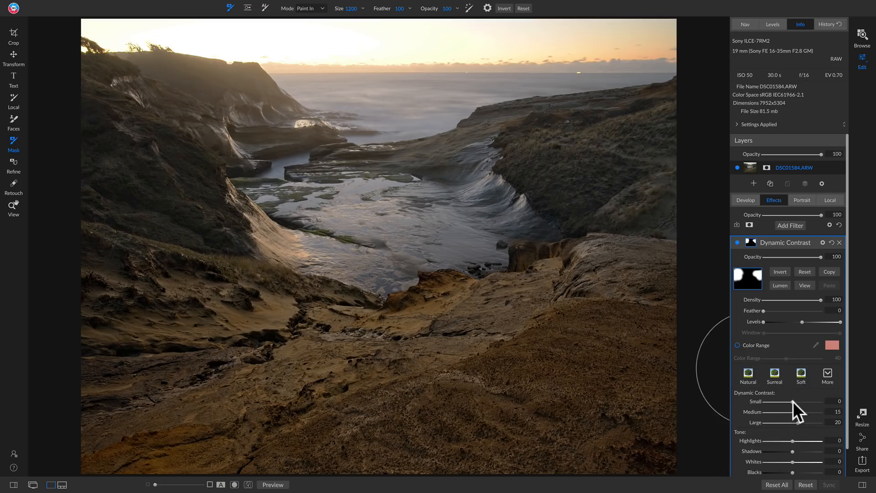
Set the hillside Dynamic Contrast filter's small contrast to 15, shadows to -49 and whites to 40, and compare the photo with and without it
{"action": "left_click_drag", "start_coordinate": [794, 402], "coordinate": [795, 401]}
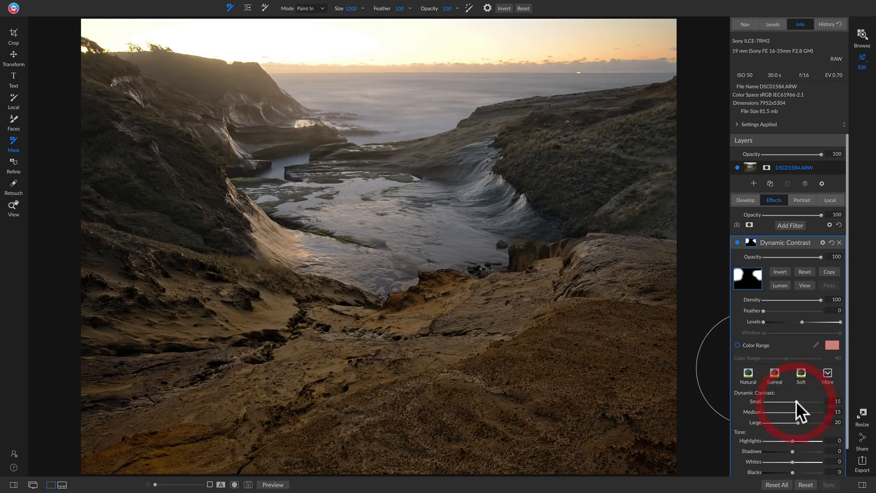
{"action": "scroll", "coordinate": [816, 384], "scroll_direction": "down", "scroll_amount": 1}
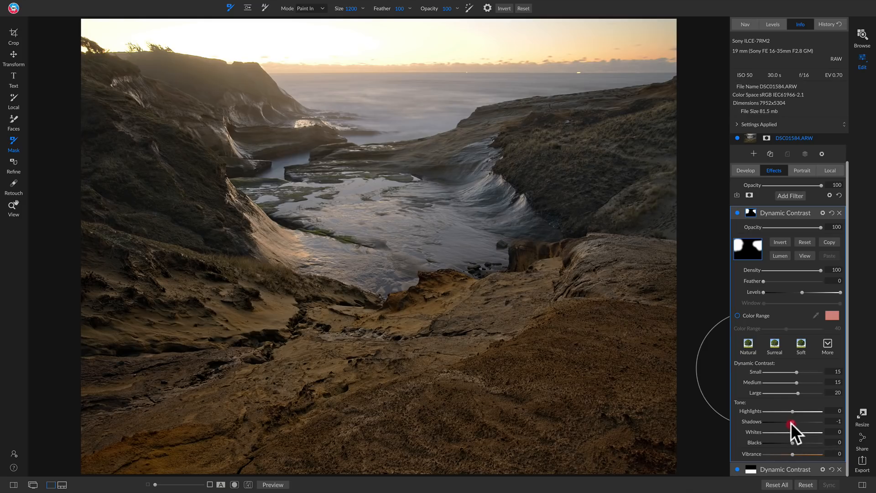
{"action": "left_click_drag", "start_coordinate": [791, 423], "coordinate": [785, 423]}
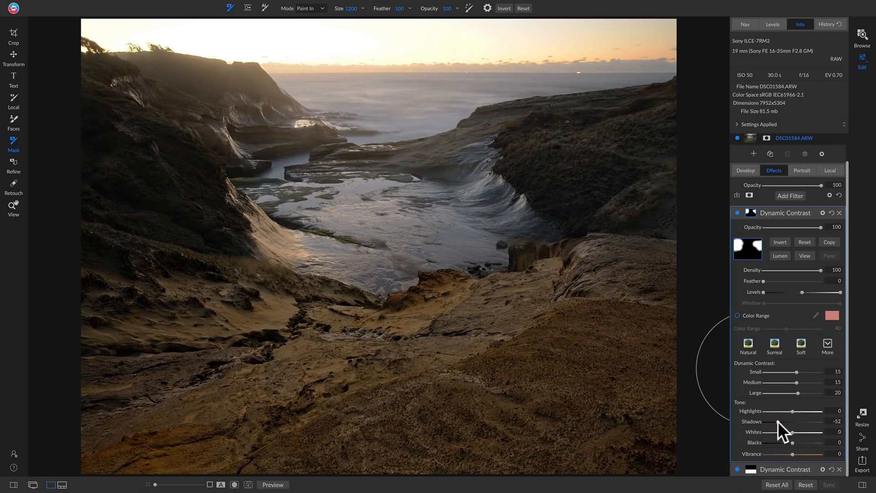
{"action": "left_click", "coordinate": [778, 421]}
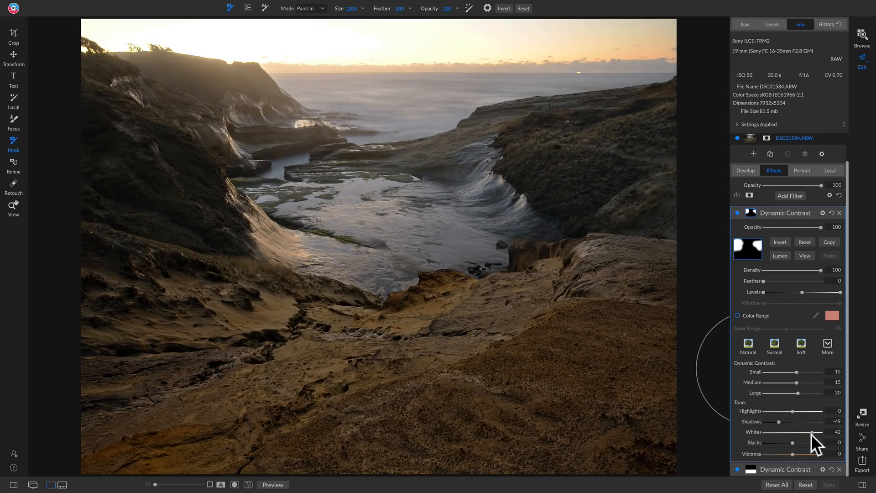
{"action": "left_click_drag", "start_coordinate": [812, 434], "coordinate": [810, 434]}
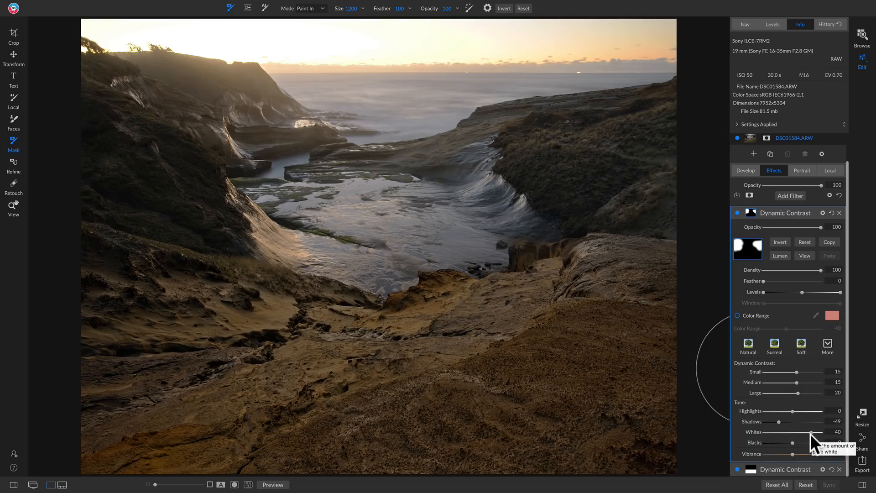
{"action": "left_click", "coordinate": [738, 213]}
{"action": "left_click", "coordinate": [737, 213]}
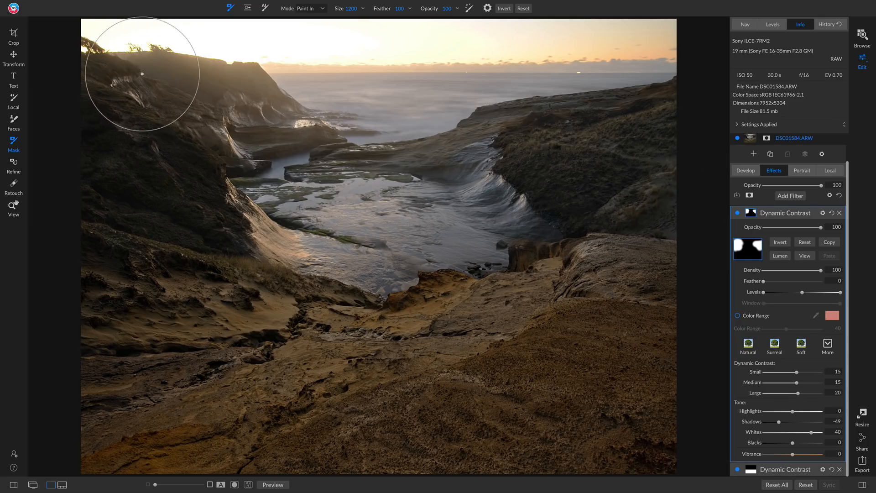
Examine the left cliffs at 100% and the whole photo with the hillside Dynamic Contrast filter off and on
{"action": "key", "text": "z"}
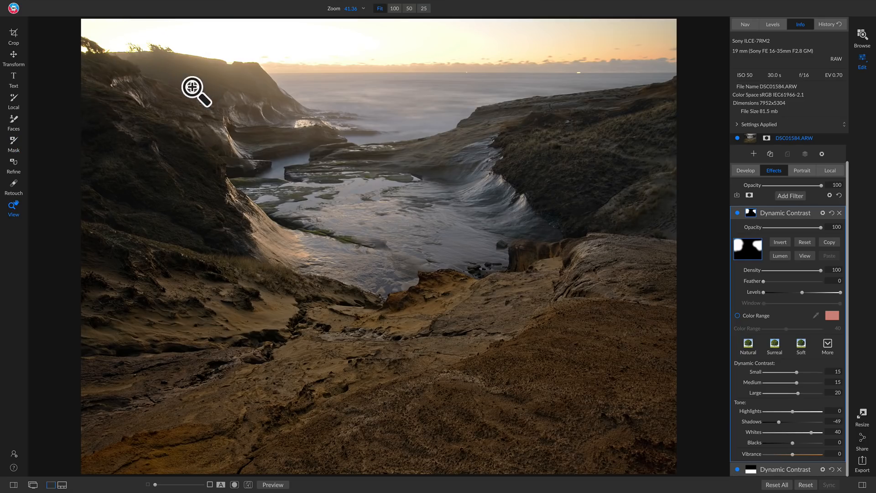
{"action": "left_click", "coordinate": [187, 98]}
{"action": "left_click_drag", "start_coordinate": [187, 117], "coordinate": [318, 172]}
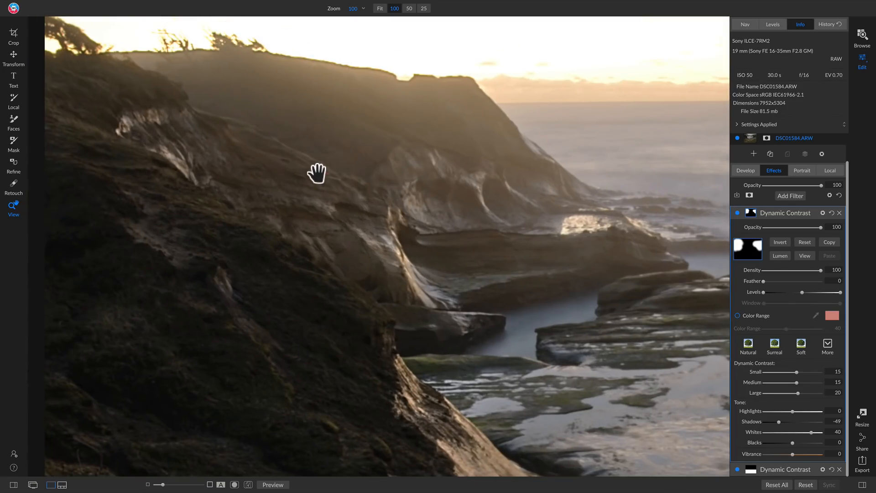
{"action": "left_click", "coordinate": [736, 214]}
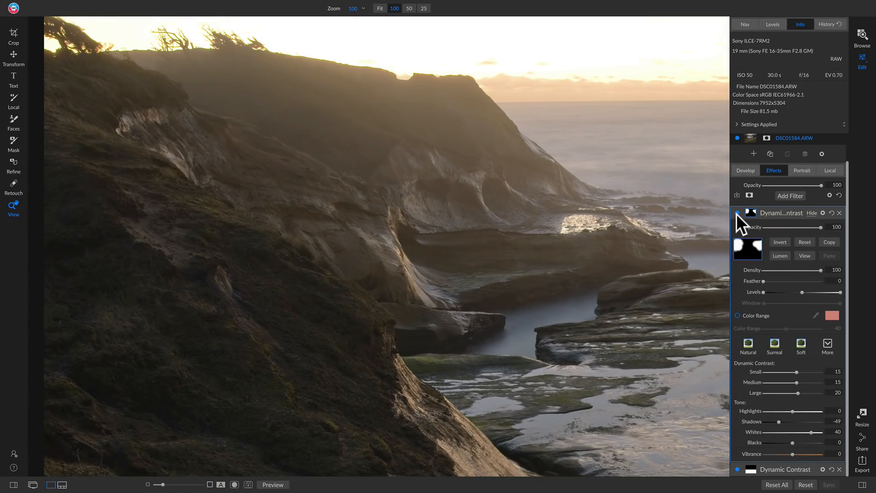
{"action": "left_click", "coordinate": [736, 214]}
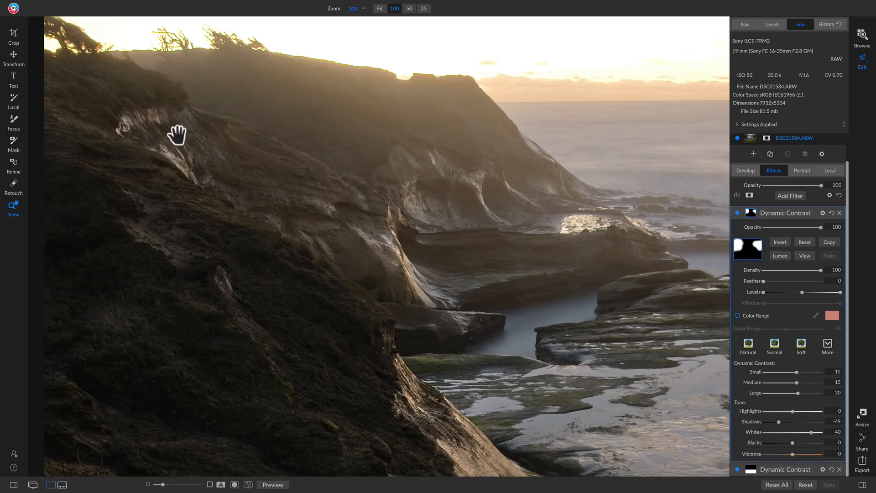
{"action": "left_click_drag", "start_coordinate": [177, 135], "coordinate": [219, 131]}
{"action": "left_click_drag", "start_coordinate": [403, 250], "coordinate": [332, 170]}
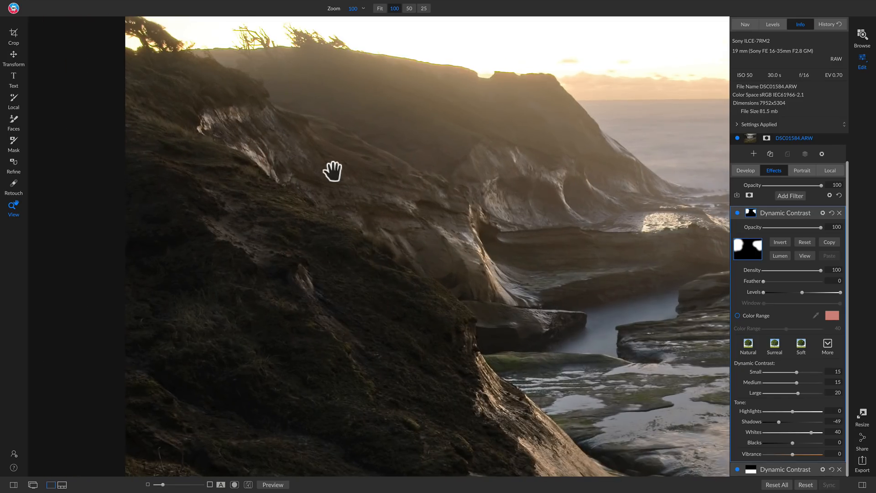
{"action": "left_click", "coordinate": [392, 216]}
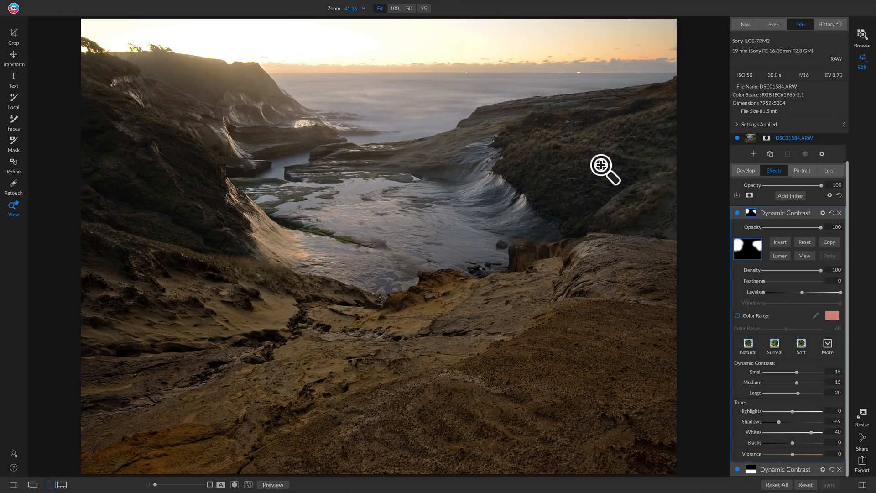
{"action": "left_click", "coordinate": [737, 214]}
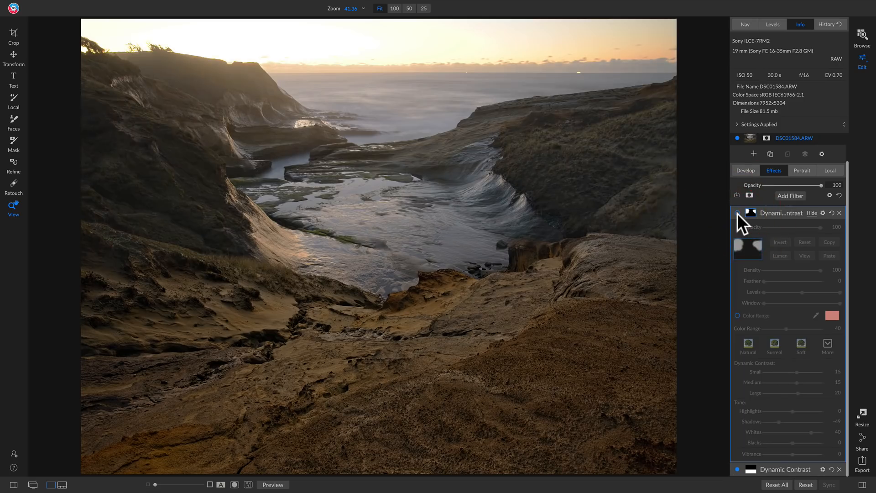
{"action": "left_click", "coordinate": [737, 213]}
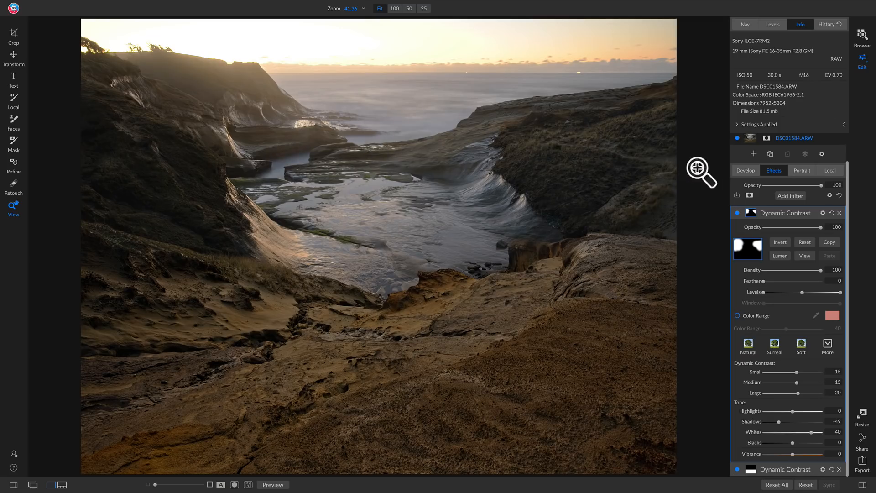
Add a Glow filter to the photo and apply its Charge More - Subtle style
{"action": "left_click", "coordinate": [791, 195]}
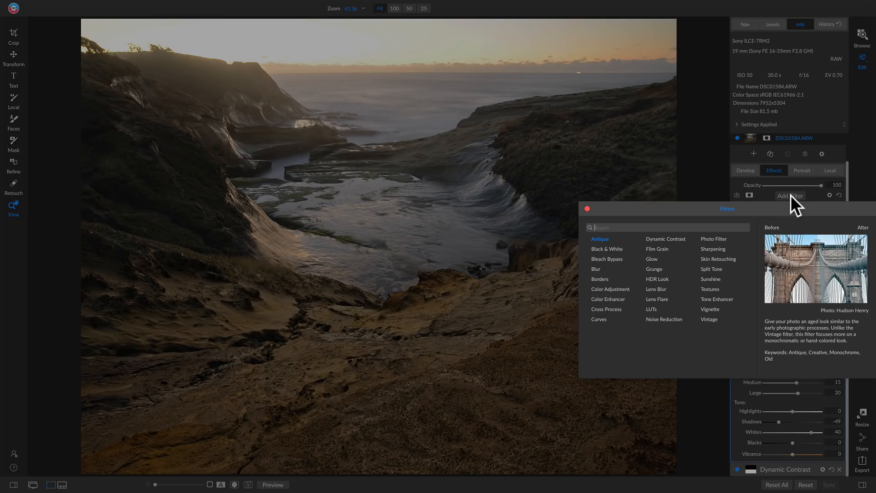
{"action": "left_click", "coordinate": [655, 258]}
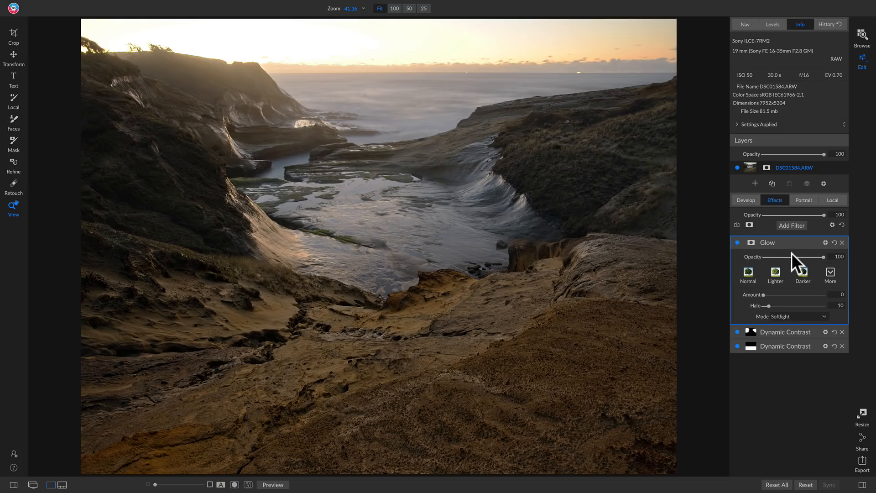
{"action": "left_click", "coordinate": [827, 272]}
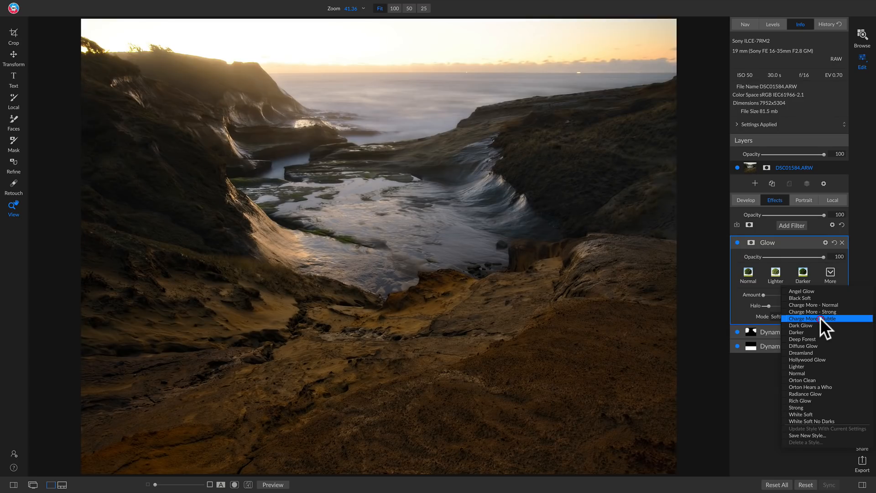
{"action": "left_click", "coordinate": [820, 318]}
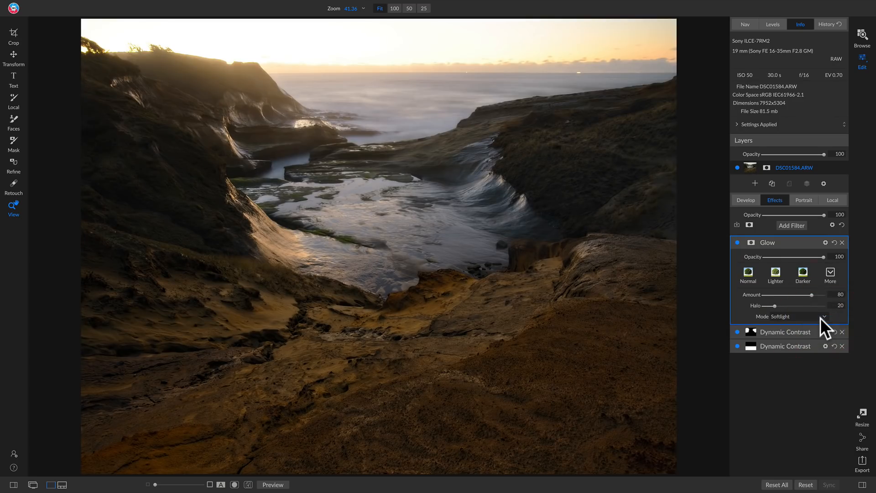
Examine the pool and surrounding rocks at 100%, comparing them with the Glow filter off and on
{"action": "left_click", "coordinate": [276, 231]}
{"action": "left_click_drag", "start_coordinate": [254, 290], "coordinate": [247, 303]}
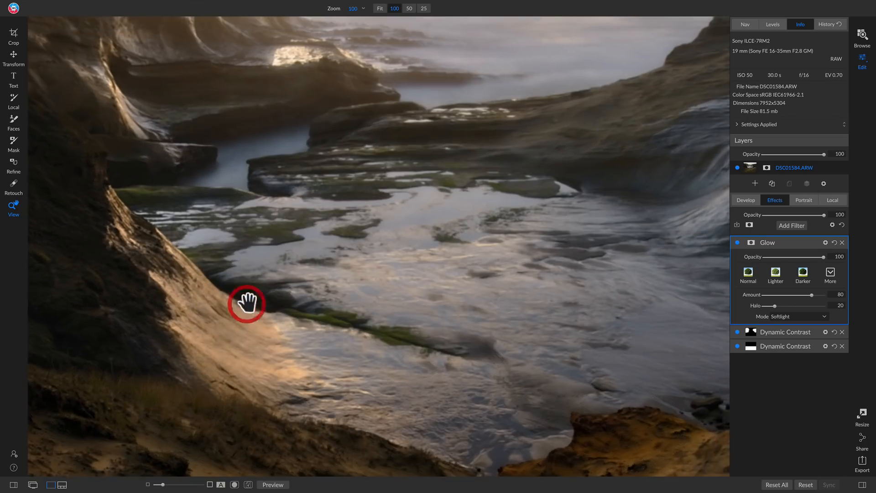
{"action": "left_click_drag", "start_coordinate": [384, 176], "coordinate": [384, 176]}
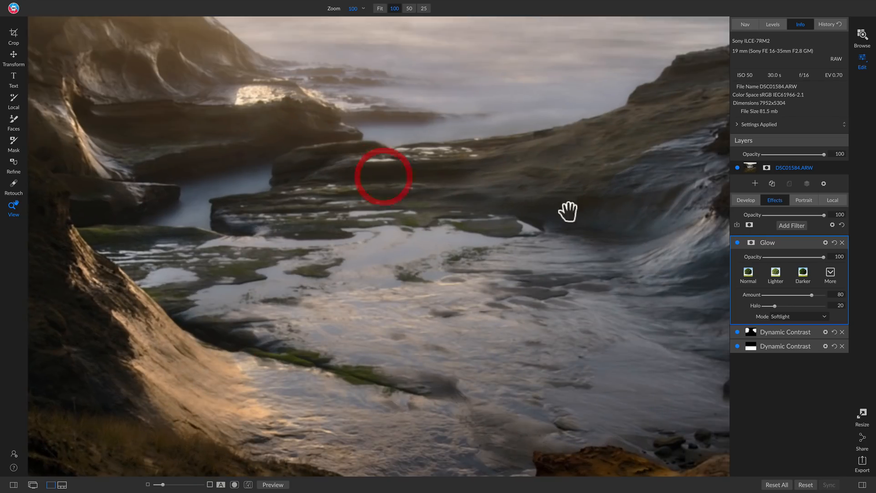
{"action": "left_click", "coordinate": [738, 243]}
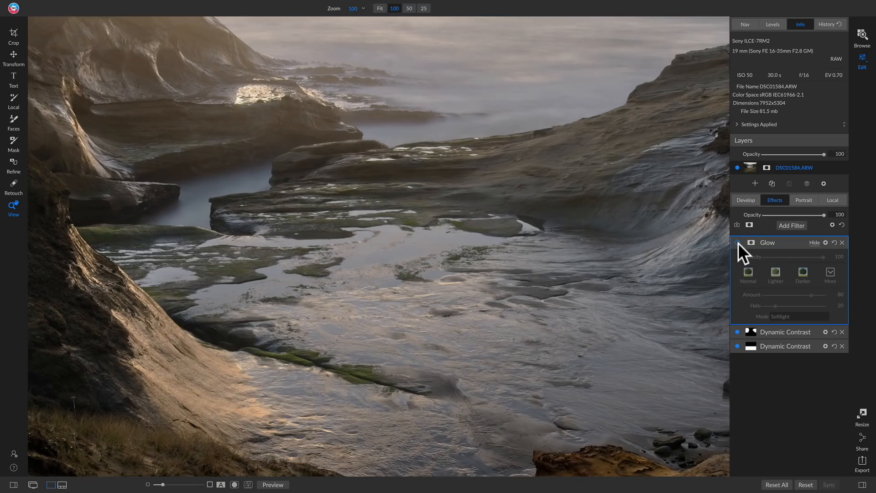
{"action": "left_click", "coordinate": [738, 243]}
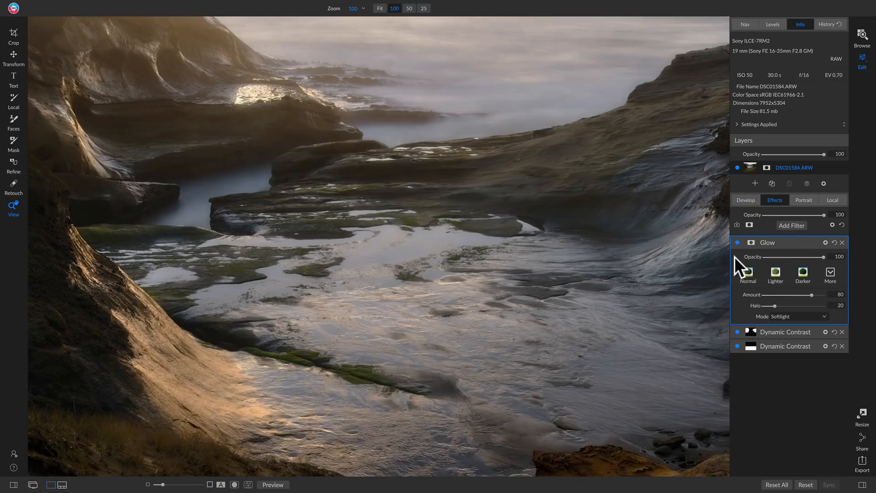
{"action": "left_click_drag", "start_coordinate": [528, 259], "coordinate": [470, 218]}
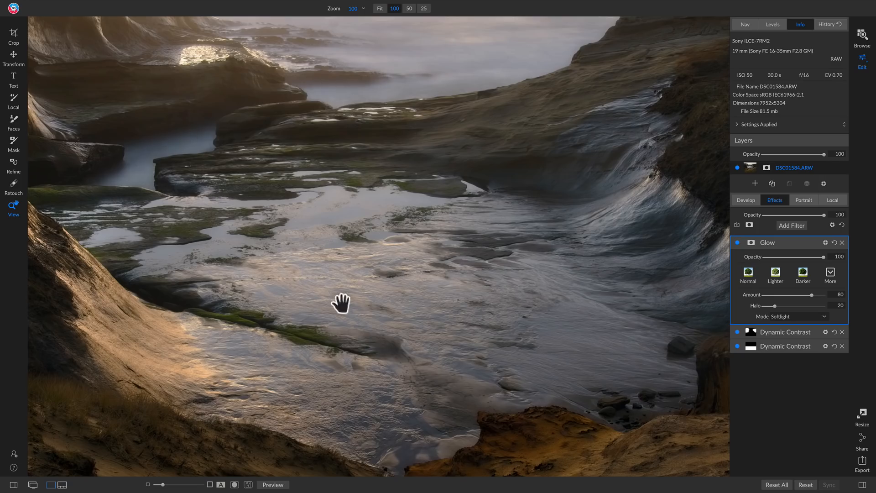
{"action": "left_click_drag", "start_coordinate": [342, 304], "coordinate": [414, 273]}
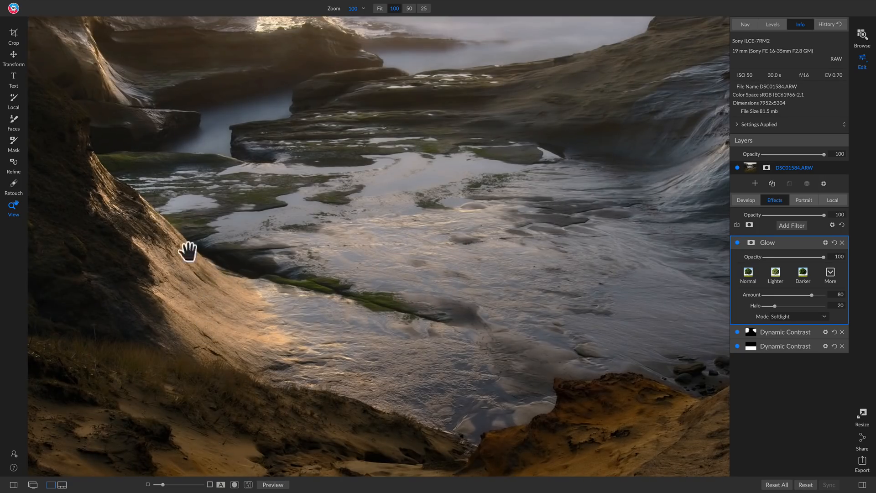
Compare the whole photo with the Glow filter off and on
{"action": "left_click", "coordinate": [205, 254]}
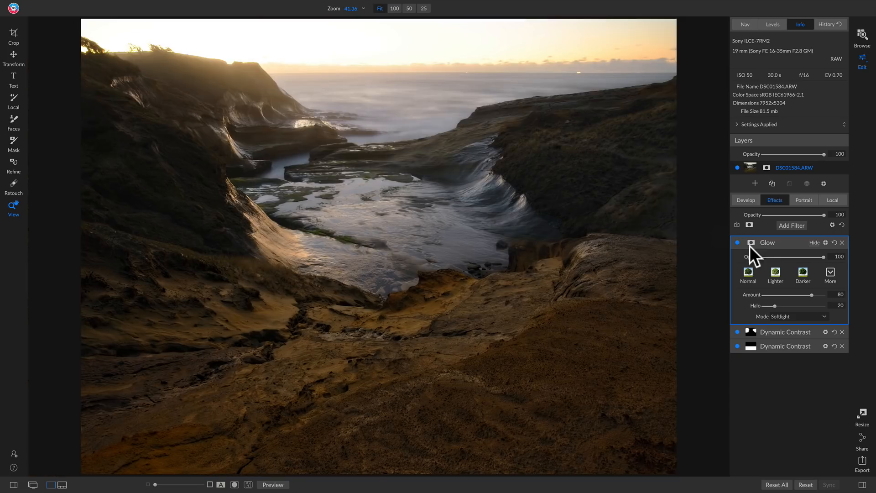
{"action": "left_click", "coordinate": [737, 242]}
{"action": "left_click", "coordinate": [737, 243]}
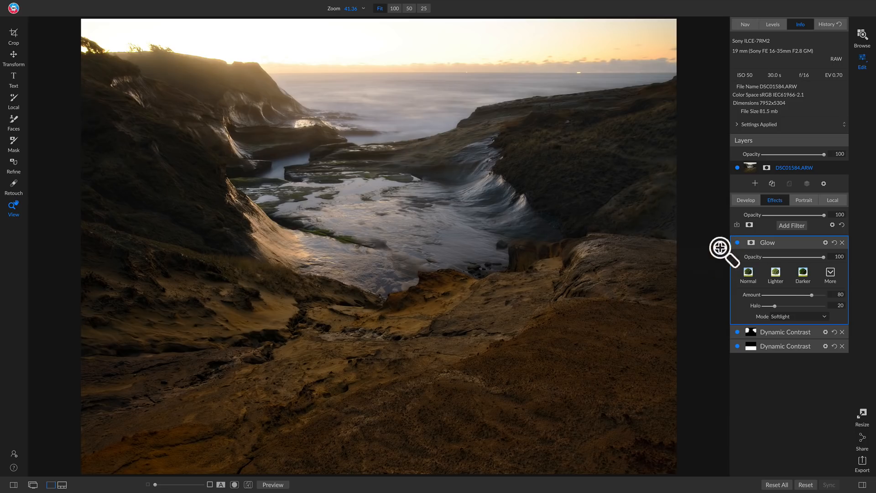
Invert the Glow filter's mask and paint the effect in over the pool, sea and sky, checking it off and on
{"action": "left_click", "coordinate": [752, 243]}
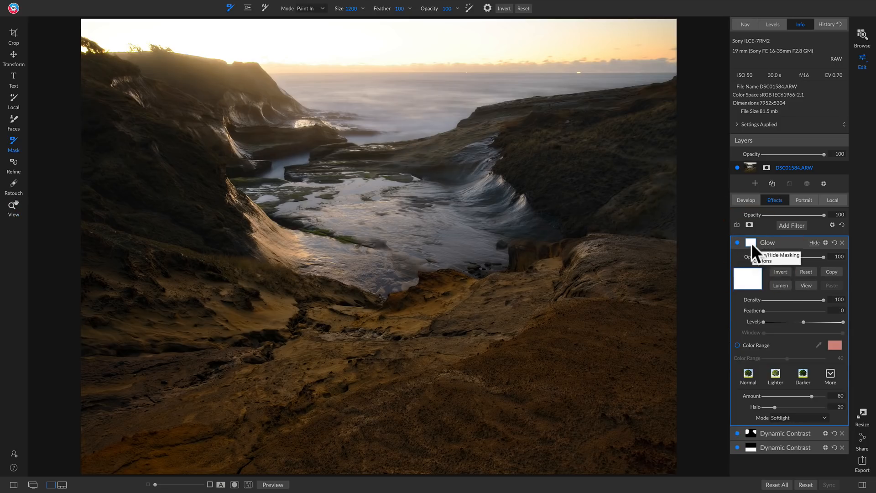
{"action": "left_click", "coordinate": [781, 272]}
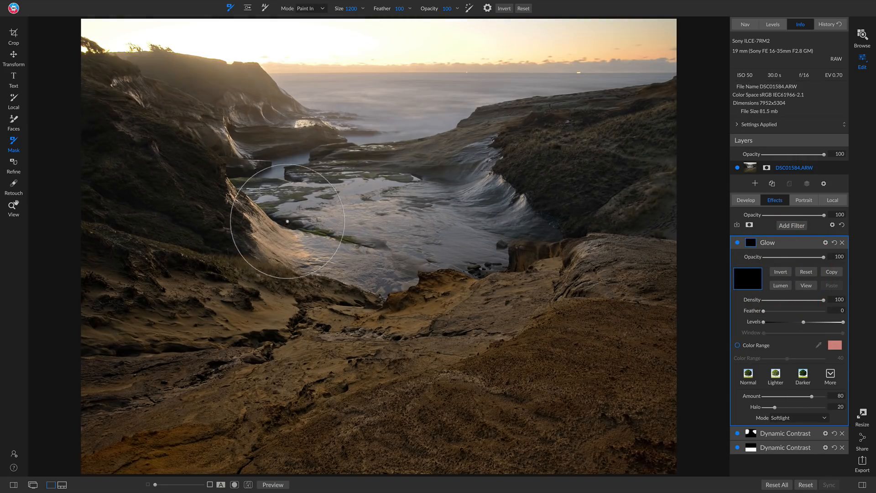
{"action": "mouse_move", "coordinate": [287, 208]}
{"action": "left_mouse_down"}
{"action": "mouse_move", "coordinate": [309, 228]}
{"action": "mouse_move", "coordinate": [407, 246]}
{"action": "mouse_move", "coordinate": [490, 225]}
{"action": "mouse_move", "coordinate": [452, 197]}
{"action": "left_mouse_up"}
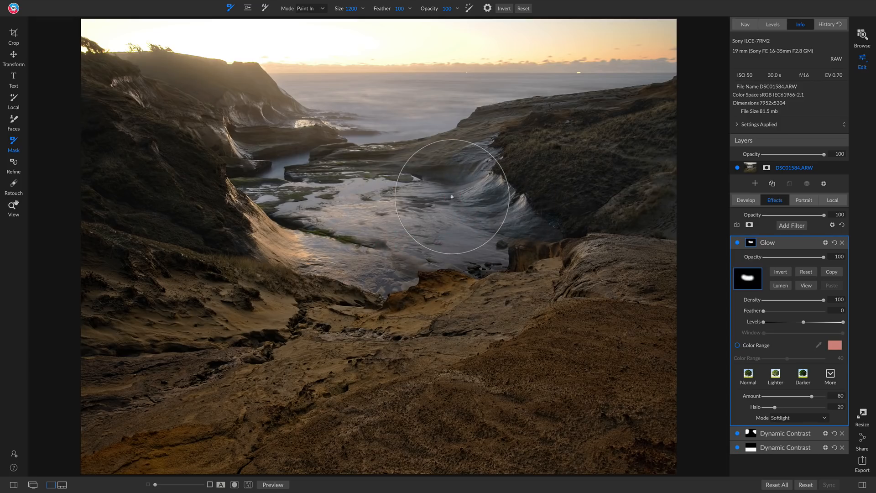
{"action": "key", "text": "ctrl+z"}
{"action": "left_click", "coordinate": [366, 231]}
{"action": "mouse_move", "coordinate": [366, 231]}
{"action": "left_mouse_down"}
{"action": "mouse_move", "coordinate": [493, 209]}
{"action": "mouse_move", "coordinate": [434, 196]}
{"action": "mouse_move", "coordinate": [311, 224]}
{"action": "mouse_move", "coordinate": [295, 186]}
{"action": "mouse_move", "coordinate": [304, 169]}
{"action": "mouse_move", "coordinate": [365, 159]}
{"action": "mouse_move", "coordinate": [397, 141]}
{"action": "mouse_move", "coordinate": [349, 104]}
{"action": "mouse_move", "coordinate": [308, 37]}
{"action": "mouse_move", "coordinate": [398, 43]}
{"action": "mouse_move", "coordinate": [391, 93]}
{"action": "left_mouse_up"}
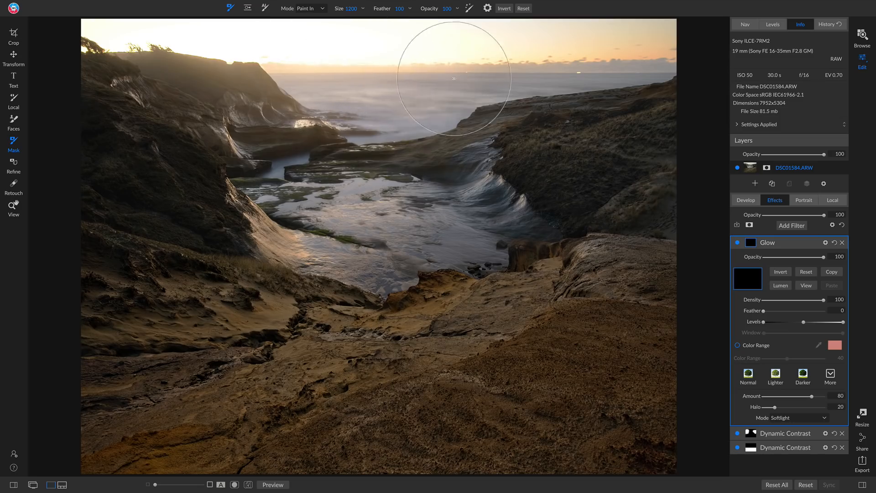
{"action": "mouse_move", "coordinate": [704, 35]}
{"action": "left_mouse_down"}
{"action": "mouse_move", "coordinate": [412, 48]}
{"action": "mouse_move", "coordinate": [324, 93]}
{"action": "mouse_move", "coordinate": [408, 110]}
{"action": "mouse_move", "coordinate": [435, 99]}
{"action": "mouse_move", "coordinate": [366, 100]}
{"action": "mouse_move", "coordinate": [345, 129]}
{"action": "mouse_move", "coordinate": [355, 190]}
{"action": "mouse_move", "coordinate": [446, 214]}
{"action": "mouse_move", "coordinate": [462, 197]}
{"action": "mouse_move", "coordinate": [324, 152]}
{"action": "mouse_move", "coordinate": [316, 193]}
{"action": "mouse_move", "coordinate": [286, 202]}
{"action": "mouse_move", "coordinate": [286, 189]}
{"action": "mouse_move", "coordinate": [318, 169]}
{"action": "mouse_move", "coordinate": [340, 170]}
{"action": "mouse_move", "coordinate": [334, 203]}
{"action": "mouse_move", "coordinate": [353, 237]}
{"action": "mouse_move", "coordinate": [415, 177]}
{"action": "left_mouse_up"}
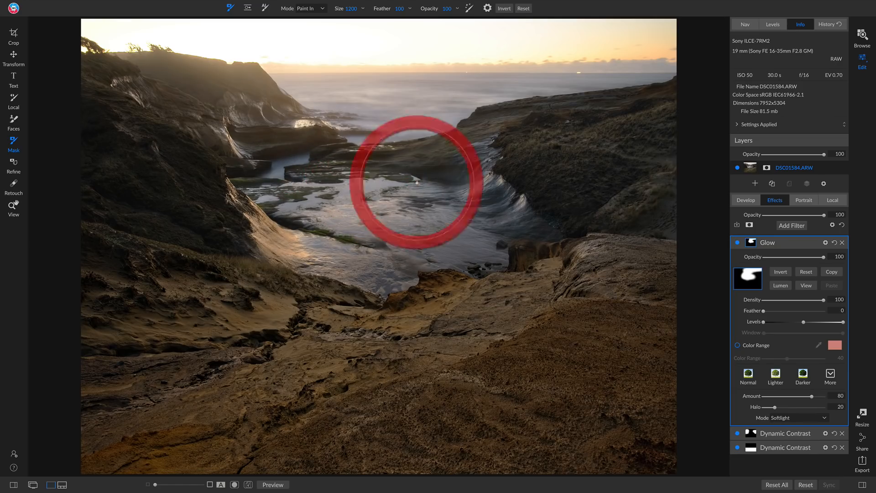
{"action": "left_click", "coordinate": [738, 243]}
{"action": "left_click", "coordinate": [739, 242]}
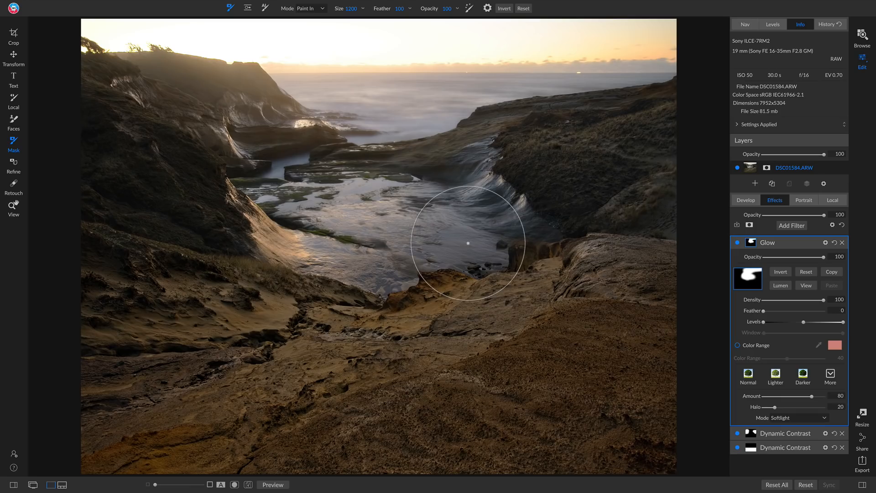
Add a Photo Filter with the Polarizer style and compare the photo with it off and on
{"action": "left_click", "coordinate": [795, 226]}
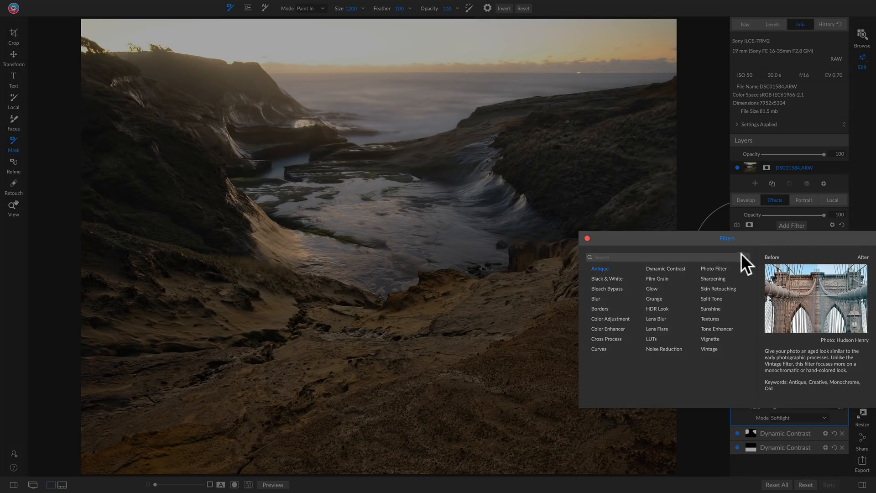
{"action": "left_click", "coordinate": [710, 269]}
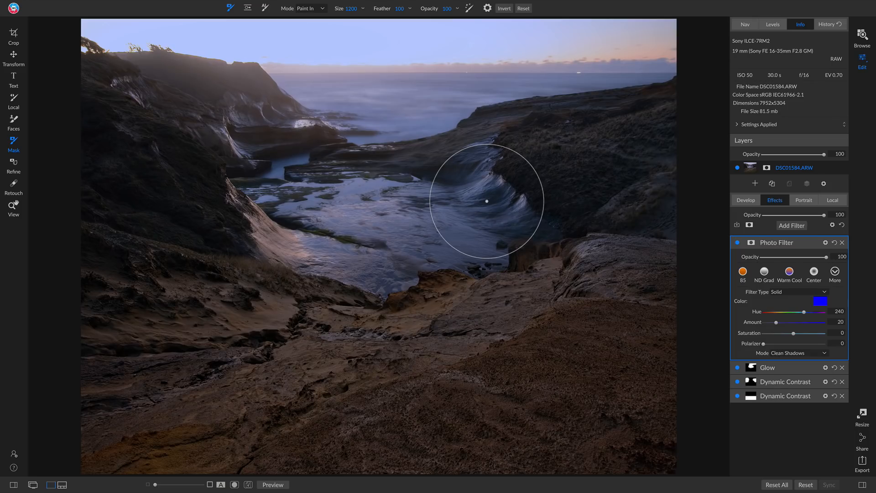
{"action": "left_click", "coordinate": [836, 273]}
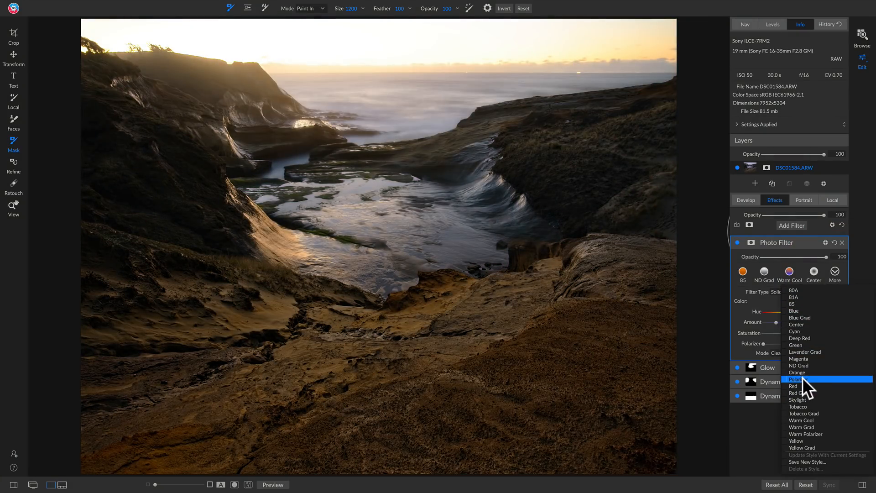
{"action": "left_click", "coordinate": [802, 378]}
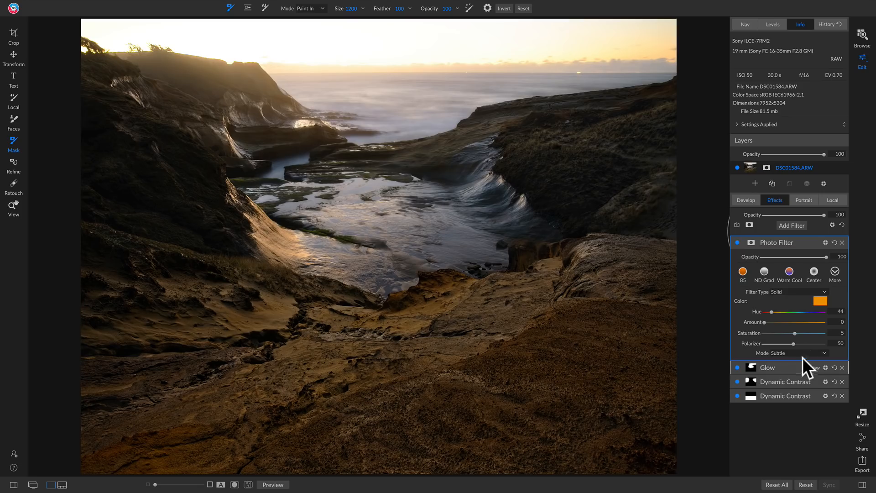
{"action": "left_click", "coordinate": [735, 243]}
{"action": "left_click", "coordinate": [735, 242]}
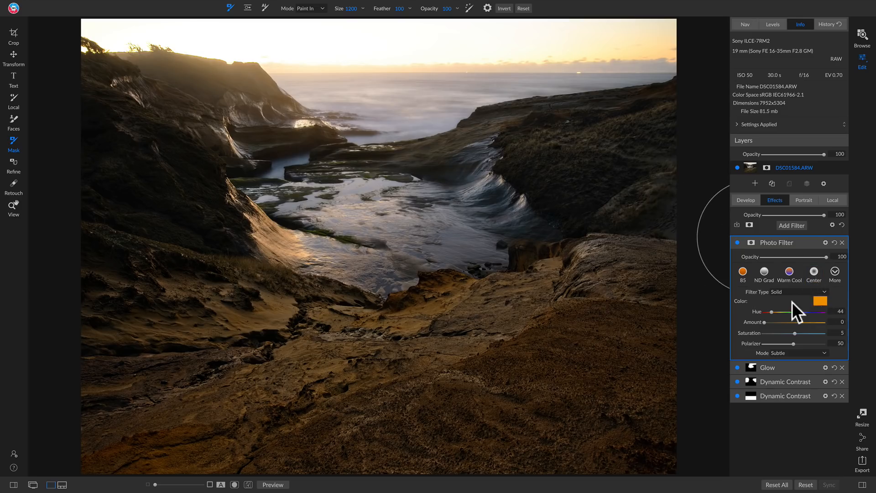
Set the Photo Filter's colour to blue with a hue of 250 and its amount to 6
{"action": "left_click", "coordinate": [820, 300]}
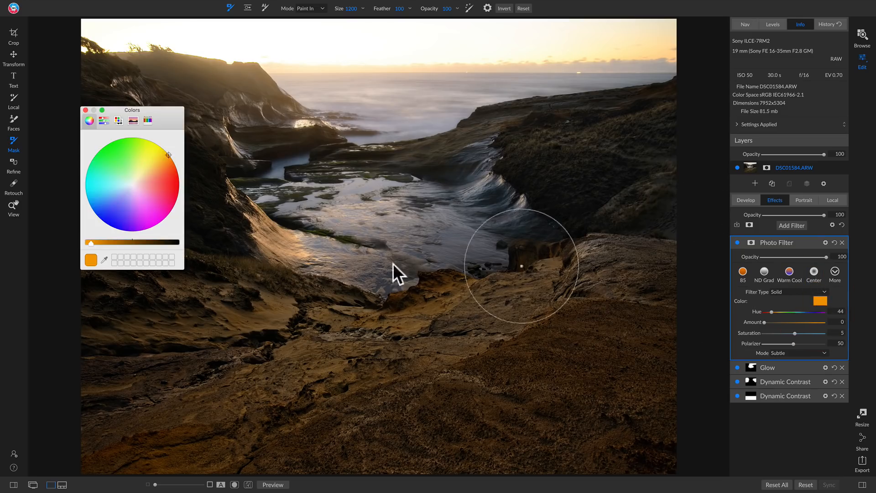
{"action": "left_click_drag", "start_coordinate": [109, 194], "coordinate": [95, 216]}
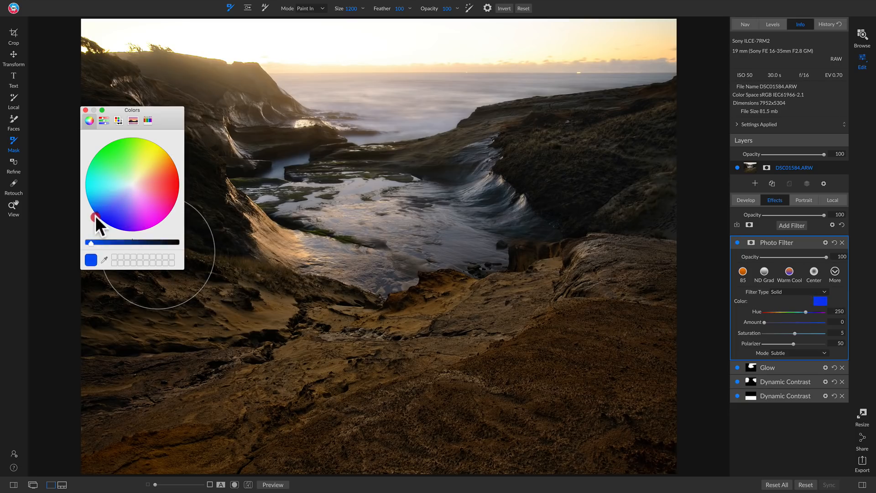
{"action": "left_click", "coordinate": [85, 110]}
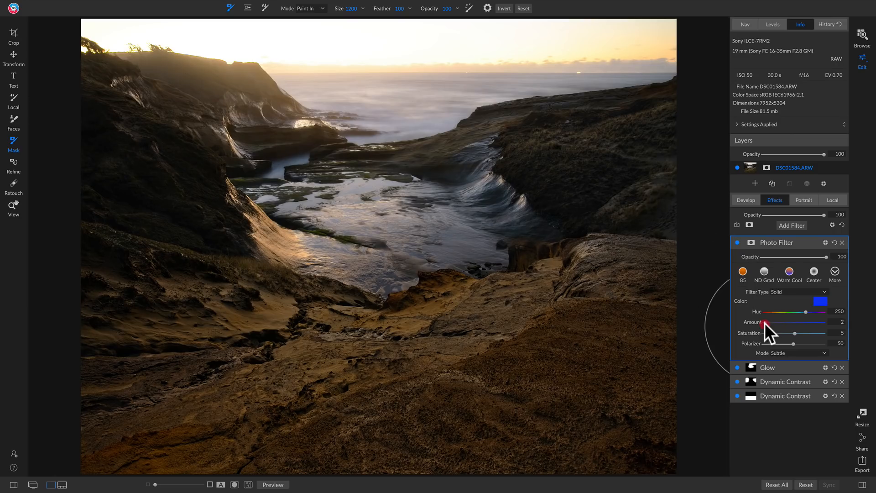
{"action": "left_click_drag", "start_coordinate": [766, 322], "coordinate": [769, 323]}
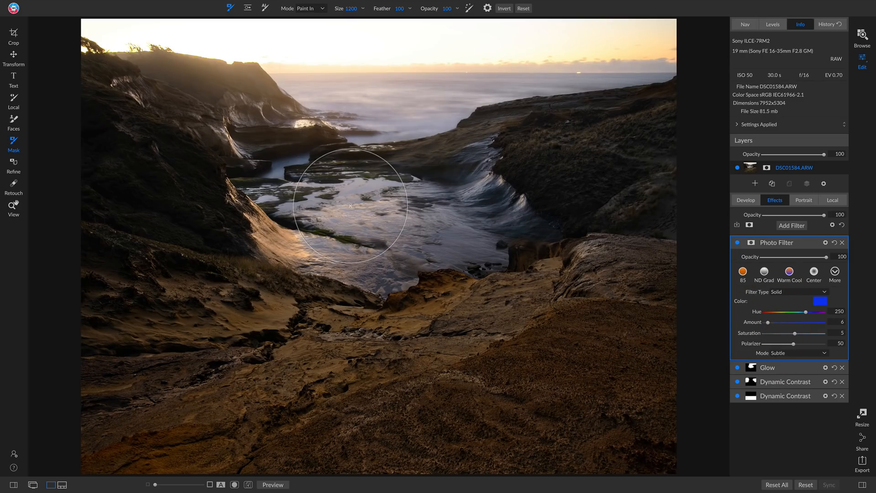
Examine the pool and the wave-shaped rock at 100%, comparing them with the Photo Filter off and on
{"action": "key", "text": "z"}
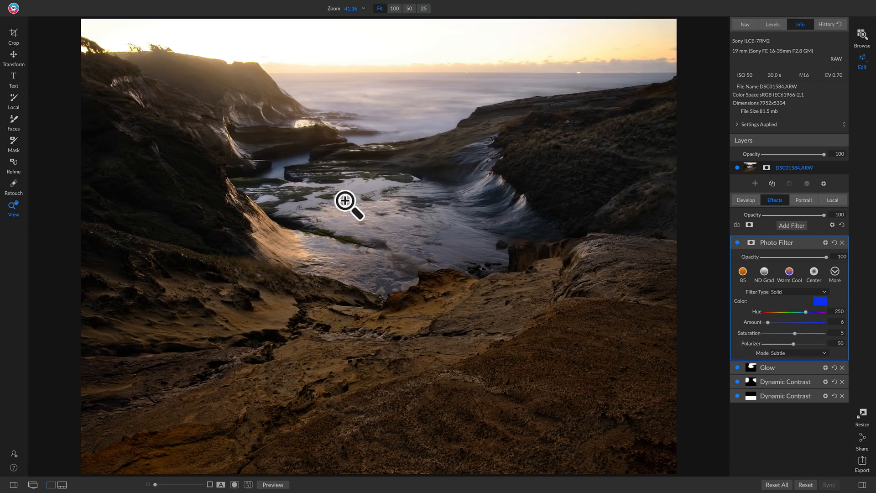
{"action": "left_click", "coordinate": [355, 231]}
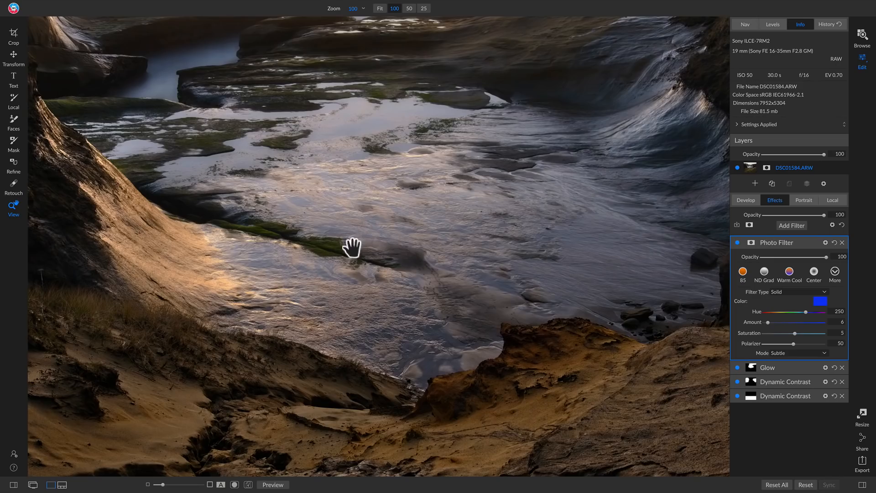
{"action": "left_click_drag", "start_coordinate": [352, 247], "coordinate": [336, 286]}
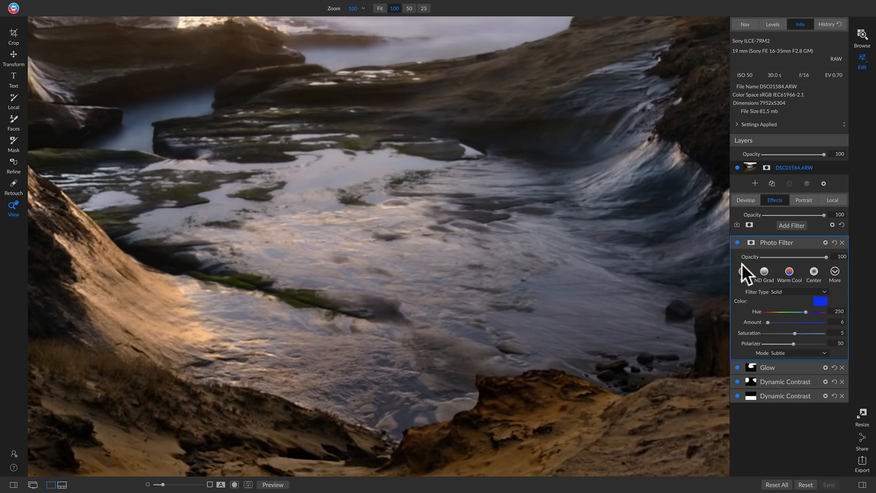
{"action": "left_click", "coordinate": [737, 242]}
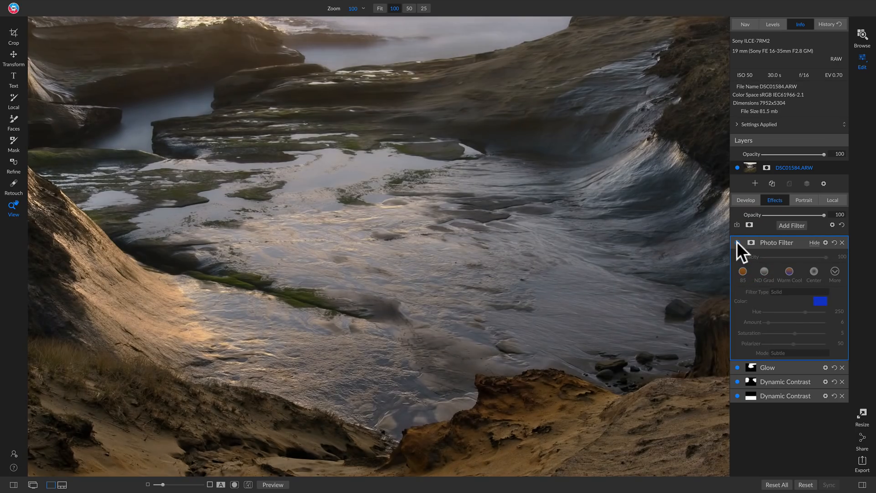
{"action": "left_click", "coordinate": [737, 242]}
{"action": "left_click", "coordinate": [737, 242]}
{"action": "left_click", "coordinate": [737, 241]}
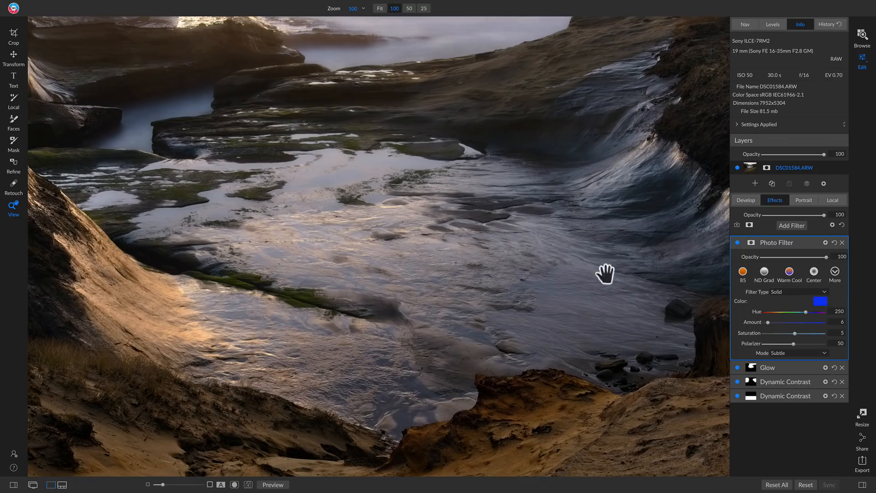
{"action": "left_click", "coordinate": [737, 242]}
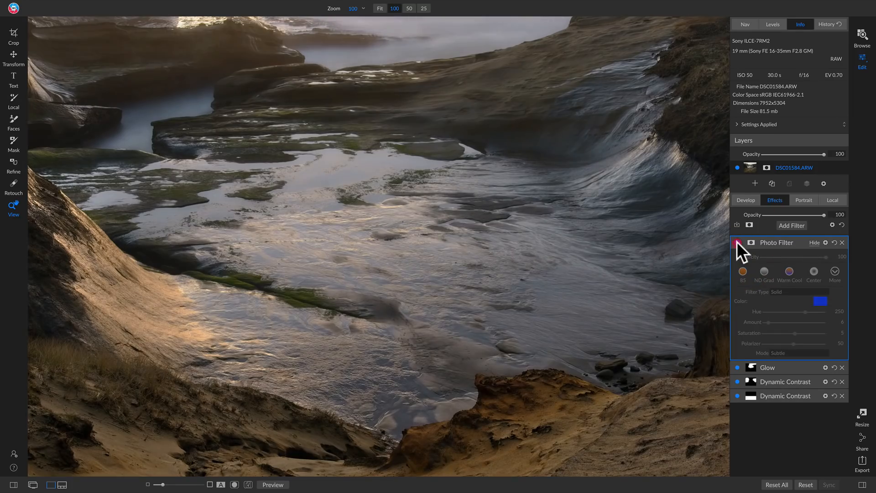
{"action": "left_click", "coordinate": [736, 242]}
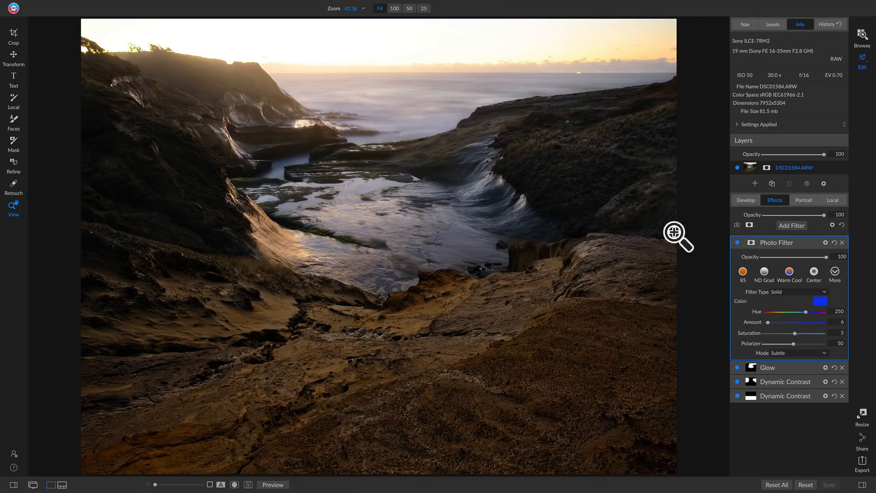
Copy the Glow filter's mask onto the Photo Filter and compare the photo with the masked filter off and on
{"action": "left_click", "coordinate": [809, 367]}
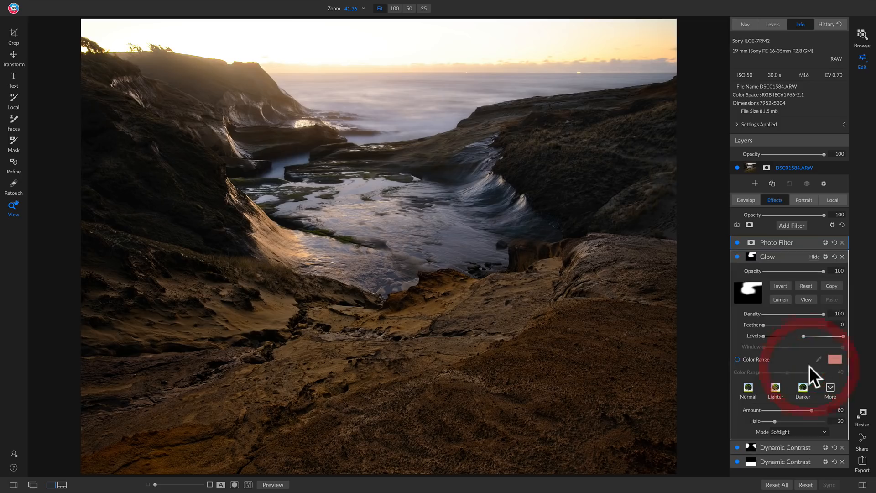
{"action": "left_click", "coordinate": [832, 286]}
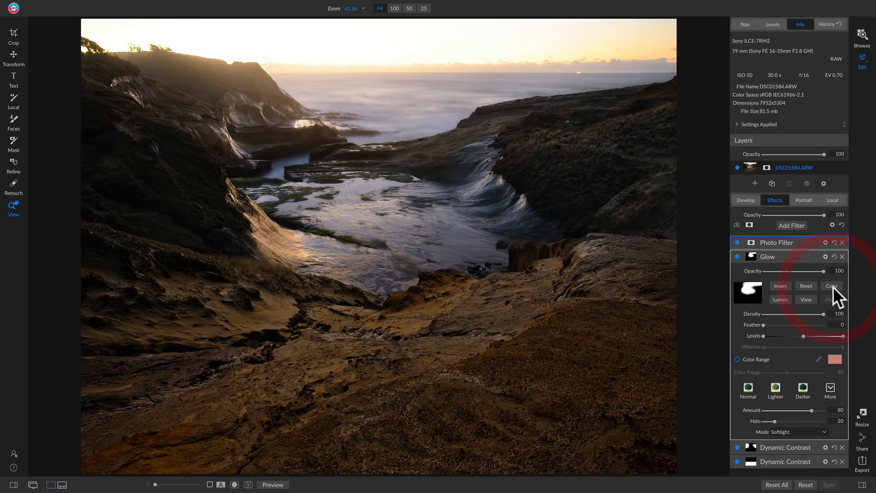
{"action": "left_click", "coordinate": [749, 241]}
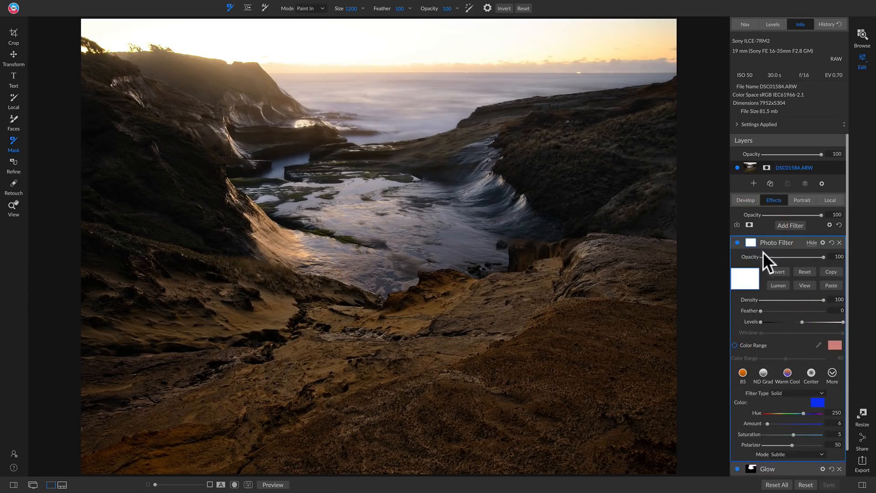
{"action": "left_click", "coordinate": [827, 283]}
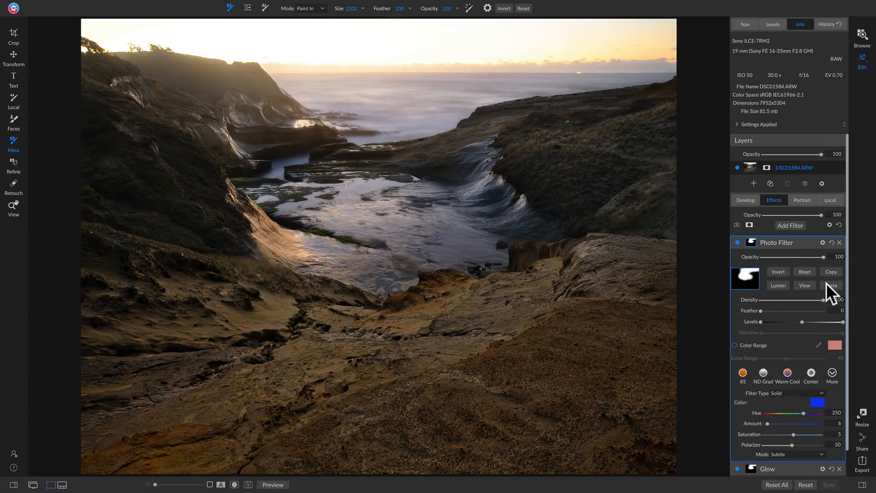
{"action": "left_click", "coordinate": [736, 242]}
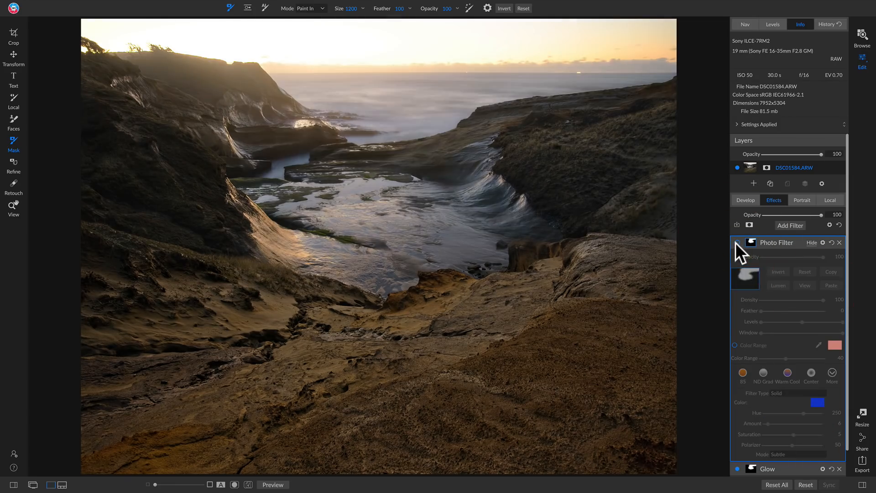
{"action": "left_click", "coordinate": [736, 242]}
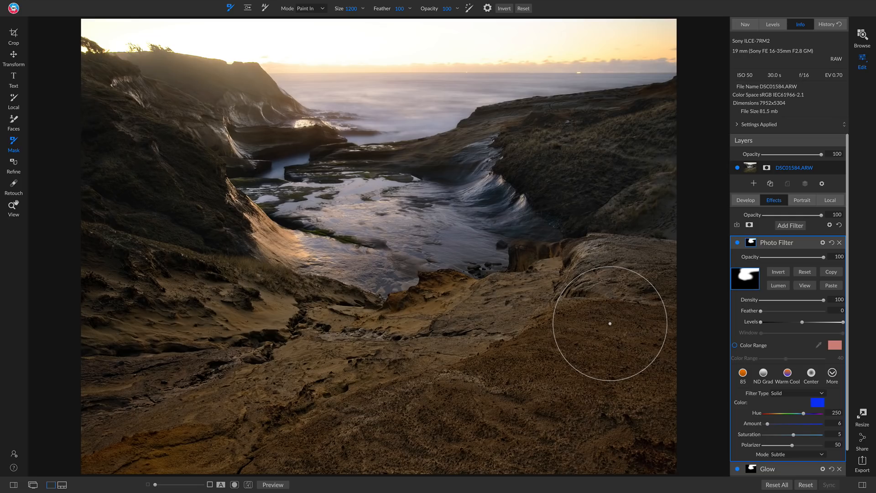
Add a Sunshine filter and compare the photo with it off and on
{"action": "left_click", "coordinate": [791, 225]}
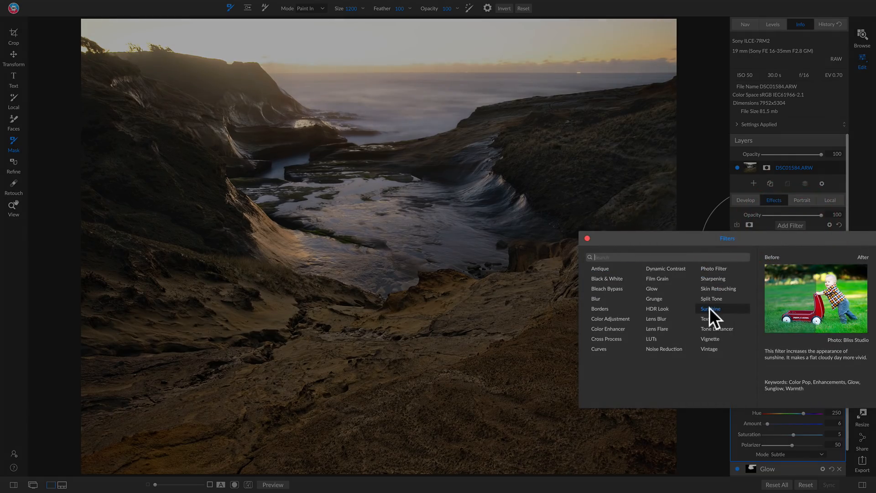
{"action": "left_click", "coordinate": [710, 308]}
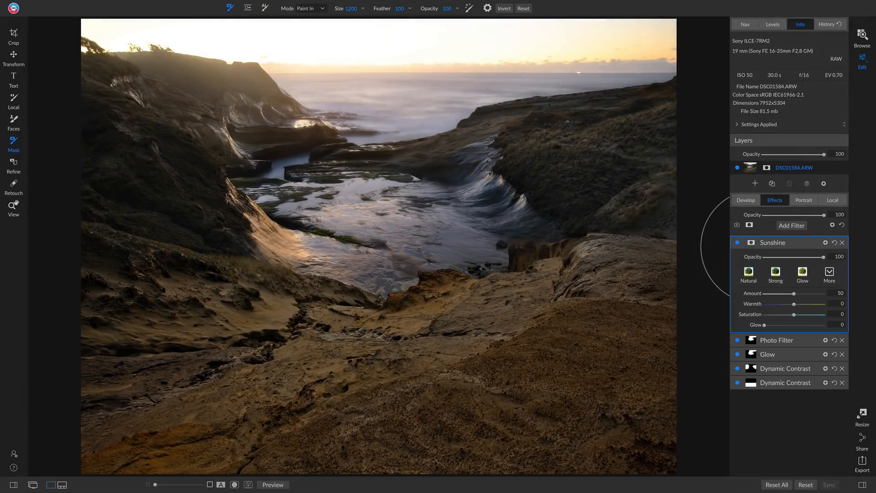
{"action": "left_click", "coordinate": [738, 240]}
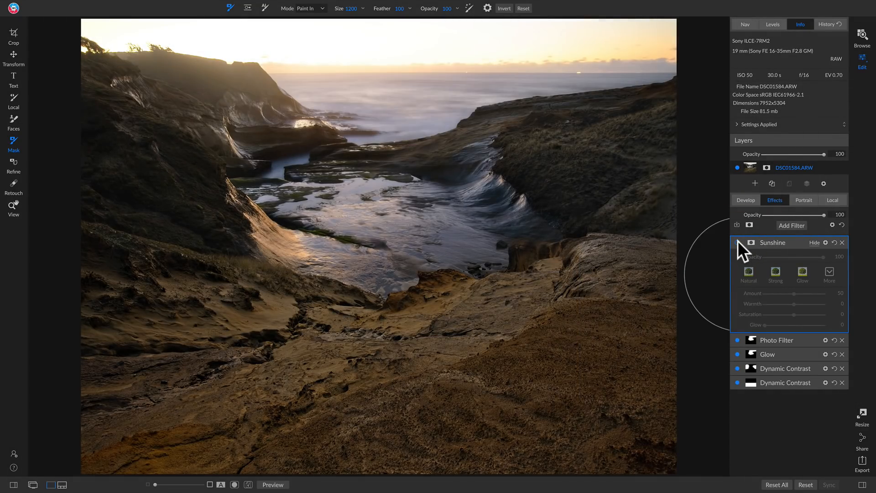
{"action": "left_click", "coordinate": [738, 241]}
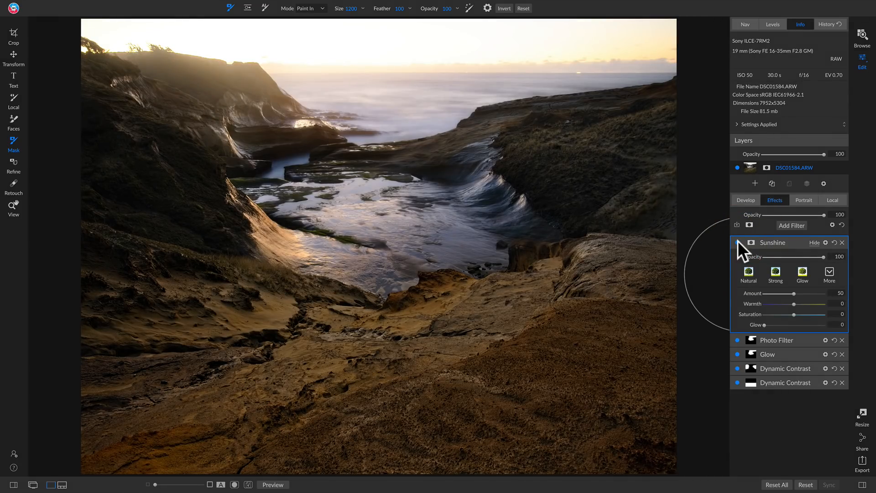
Apply the Sunshine style to the Sunshine filter, lower its opacity to 80, and compare the photo with it off and on
{"action": "left_click", "coordinate": [830, 273]}
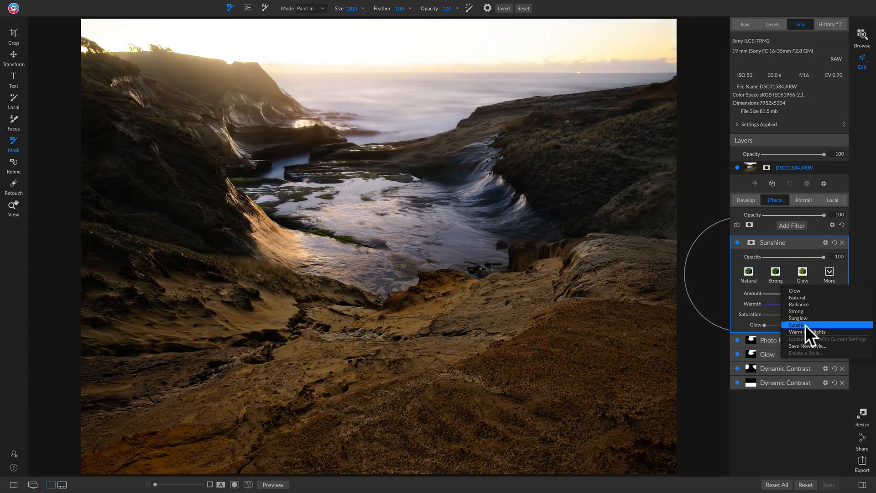
{"action": "left_click", "coordinate": [812, 324]}
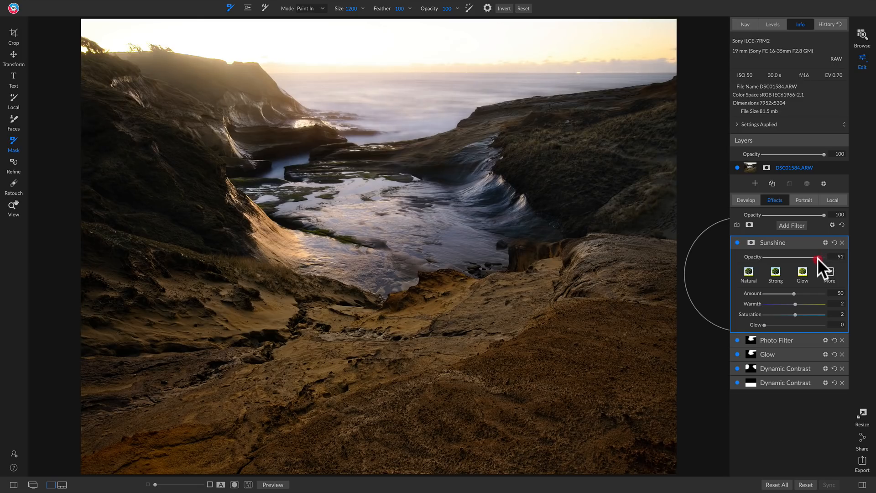
{"action": "left_click", "coordinate": [736, 242]}
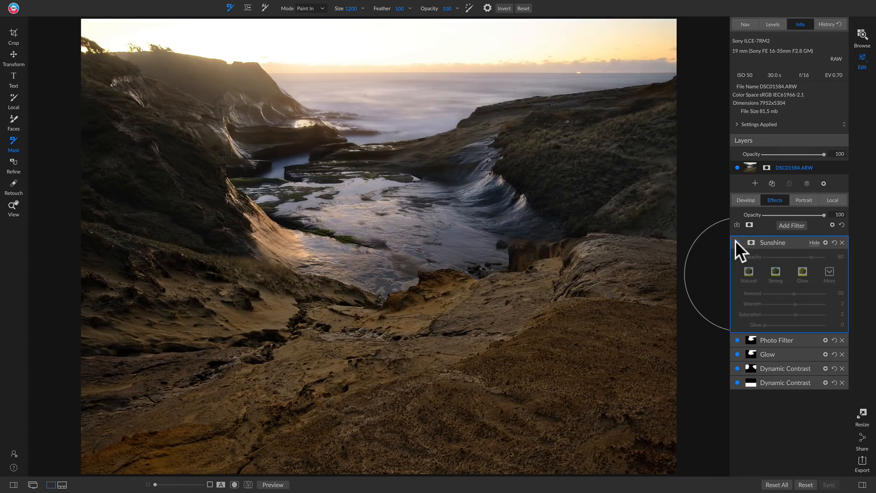
{"action": "left_click", "coordinate": [737, 242]}
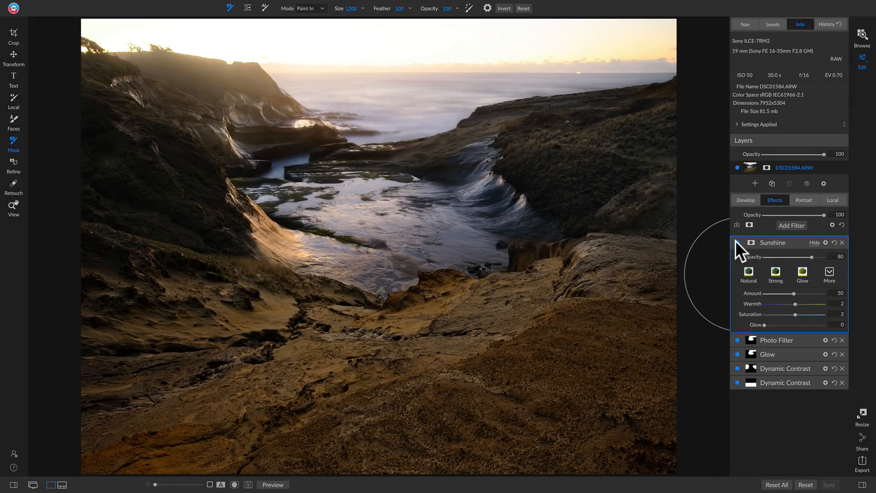
Add a Curves filter with a raised black point, a dark-tone point at input 67, output 68, and midtones lifted to about 145 at input 127
{"action": "left_click", "coordinate": [791, 226]}
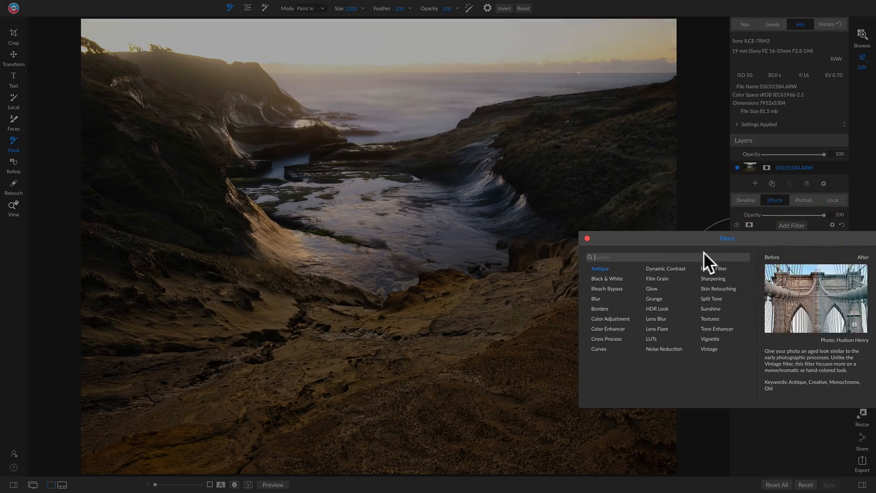
{"action": "left_click", "coordinate": [601, 348]}
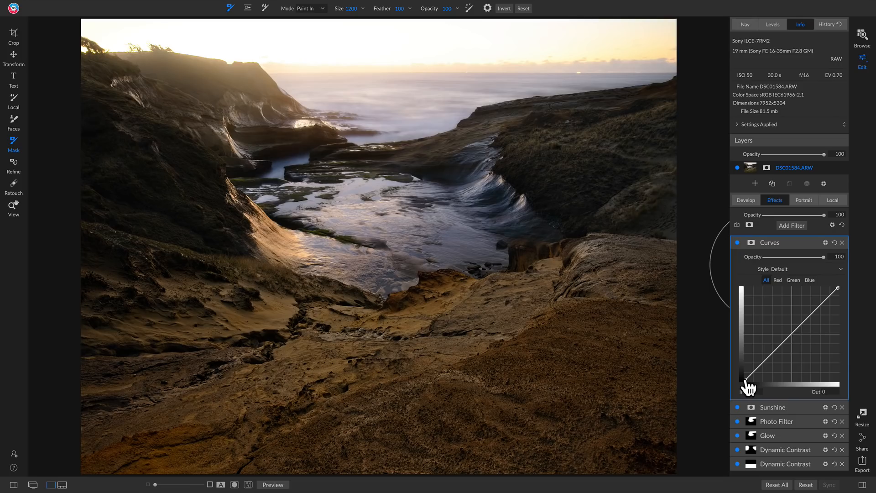
{"action": "mouse_move", "coordinate": [748, 386]}
{"action": "left_mouse_down"}
{"action": "mouse_move", "coordinate": [747, 372]}
{"action": "mouse_move", "coordinate": [744, 382]}
{"action": "left_mouse_up"}
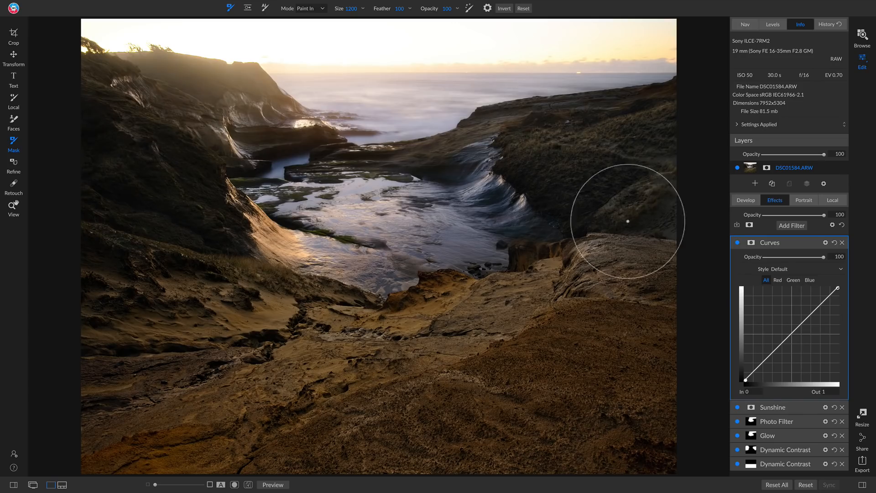
{"action": "left_click_drag", "start_coordinate": [744, 379], "coordinate": [736, 377]}
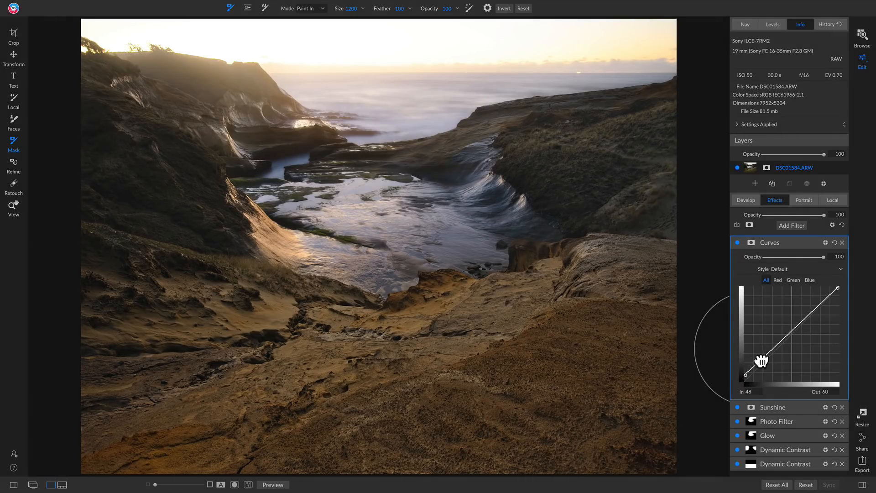
{"action": "left_click_drag", "start_coordinate": [762, 361], "coordinate": [767, 361]}
{"action": "left_click_drag", "start_coordinate": [793, 335], "coordinate": [791, 328]}
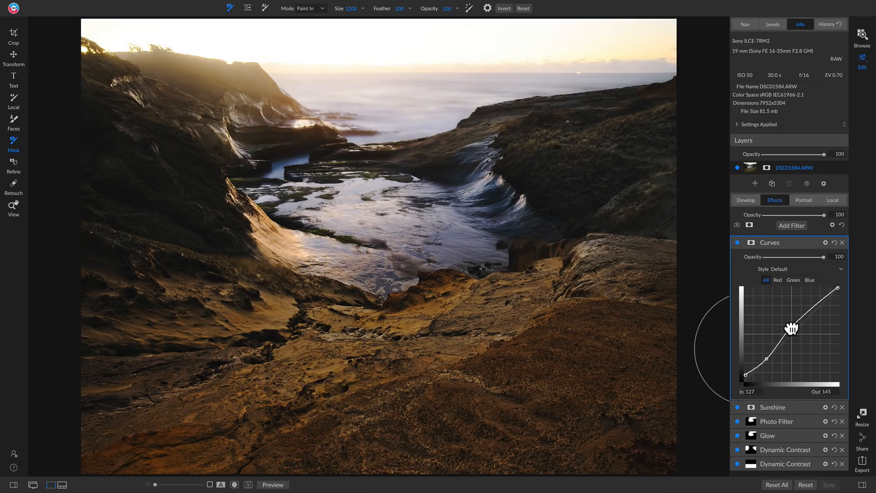
{"action": "left_click_drag", "start_coordinate": [767, 359], "coordinate": [769, 357]}
Compare the photo with the Curves filter off and on, and the finished edit with the unedited original
{"action": "left_click", "coordinate": [736, 242]}
{"action": "left_click", "coordinate": [736, 242]}
{"action": "left_click", "coordinate": [735, 242]}
{"action": "left_click", "coordinate": [736, 242]}
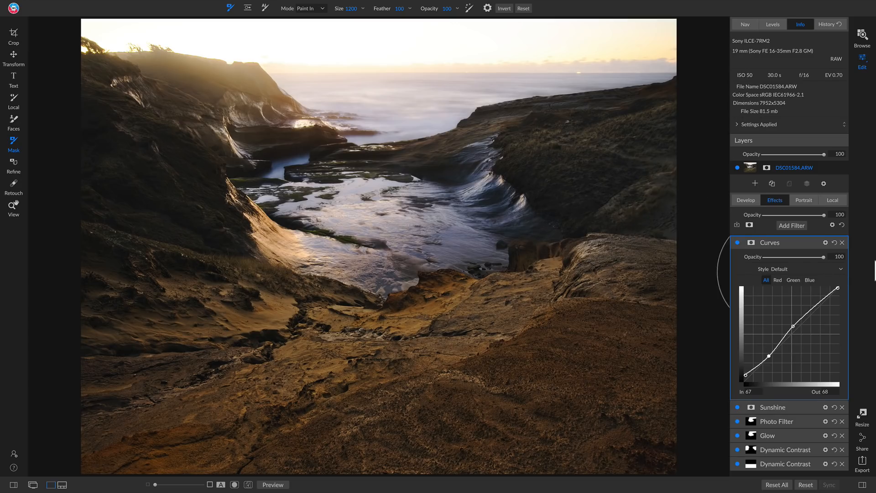
{"action": "key", "text": "ctrl+p"}
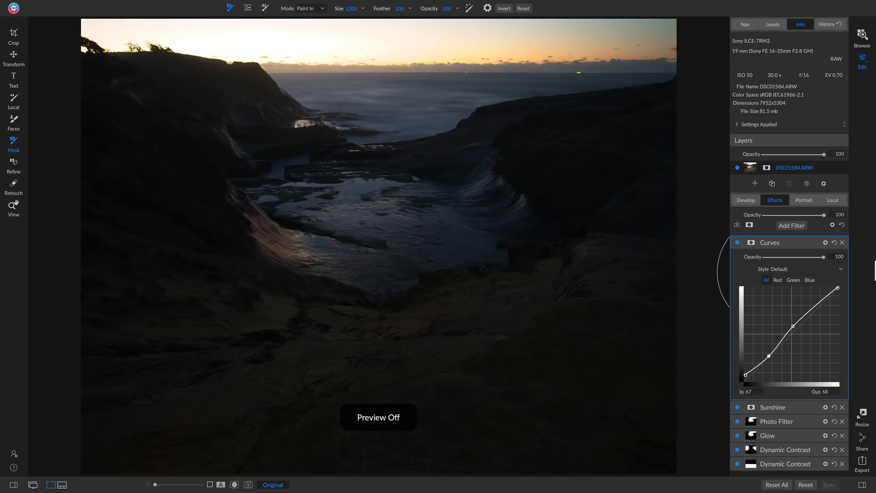
{"action": "key", "text": "ctrl+p"}
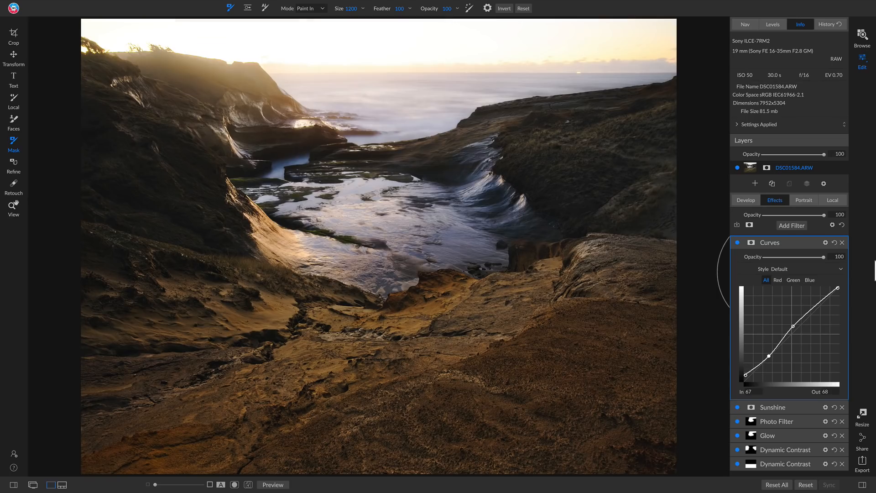
{"action": "key", "text": "ctrl+p"}
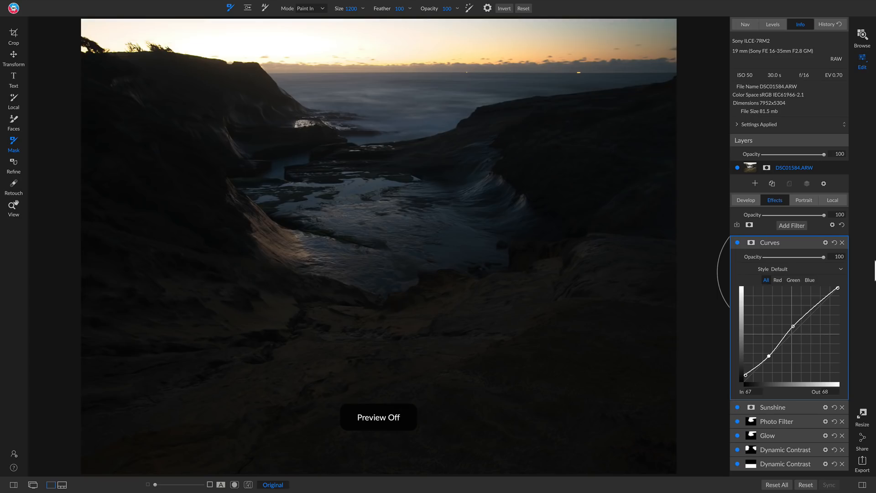
{"action": "key", "text": "ctrl+p"}
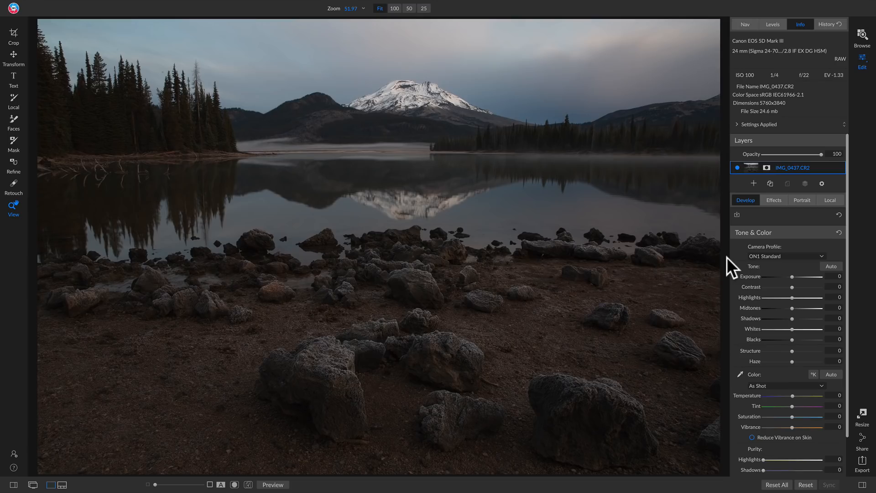
Level the mountain lake photo along the far shoreline with the Crop tool's level
{"action": "key", "text": "c"}
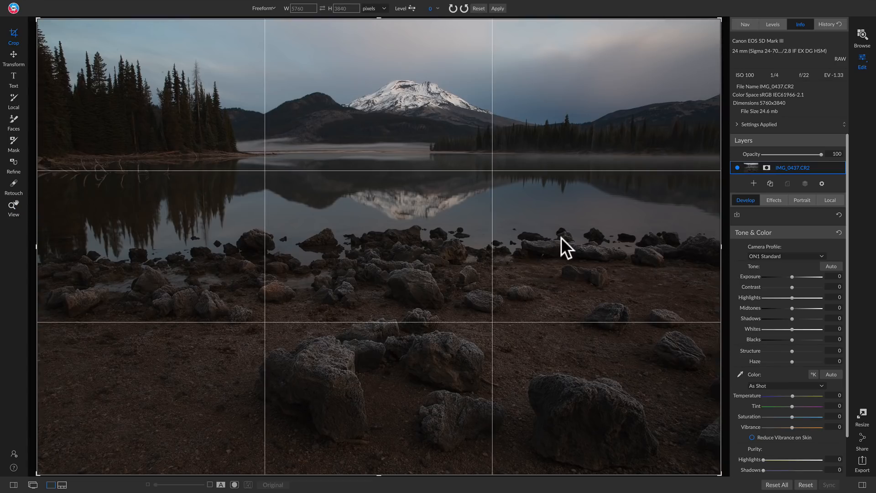
{"action": "left_click", "coordinate": [412, 7]}
{"action": "left_click_drag", "start_coordinate": [279, 152], "coordinate": [470, 148]}
{"action": "left_click_drag", "start_coordinate": [476, 149], "coordinate": [476, 150]}
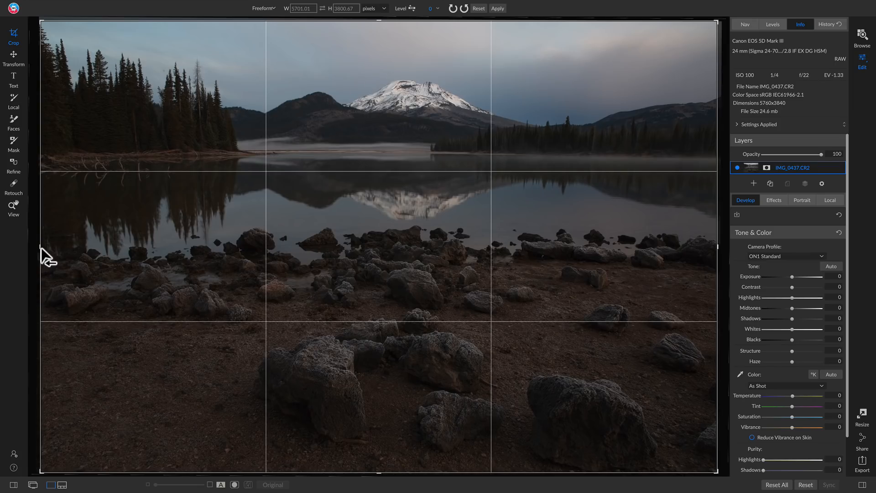
Crop the lake photo to about 5185 by 3531 pixels, trimming the sides, foreground and some sky, and apply the crop
{"action": "left_click_drag", "start_coordinate": [40, 246], "coordinate": [69, 250]}
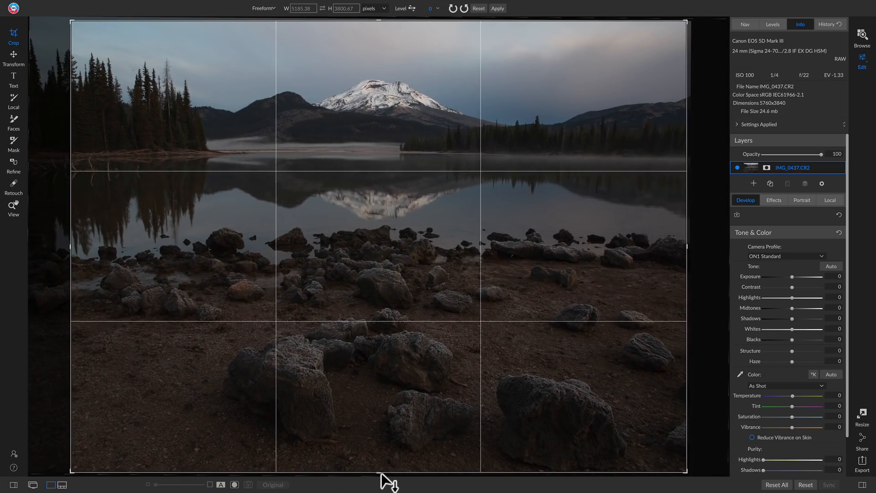
{"action": "left_click_drag", "start_coordinate": [381, 474], "coordinate": [381, 462]}
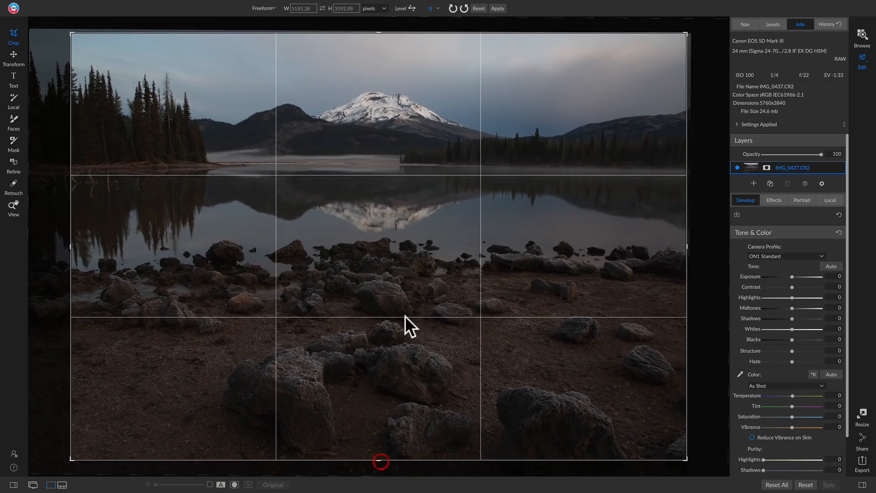
{"action": "left_click_drag", "start_coordinate": [405, 317], "coordinate": [408, 291]}
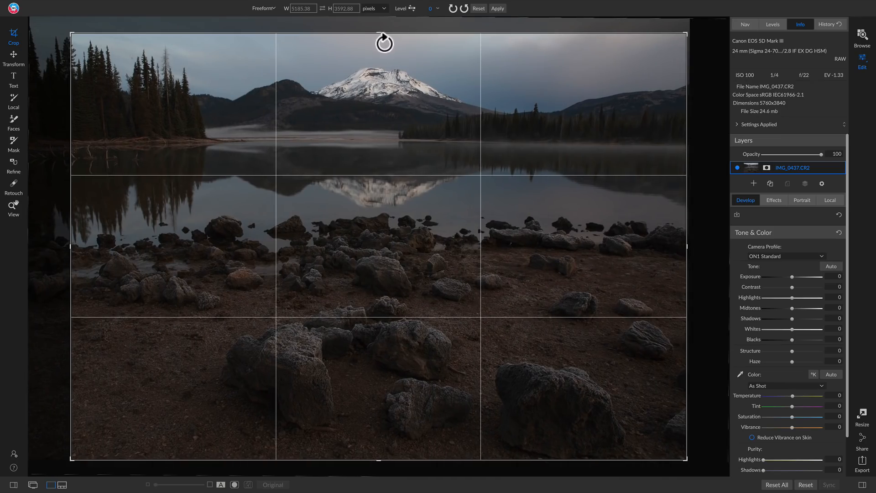
{"action": "left_click_drag", "start_coordinate": [380, 33], "coordinate": [380, 36]}
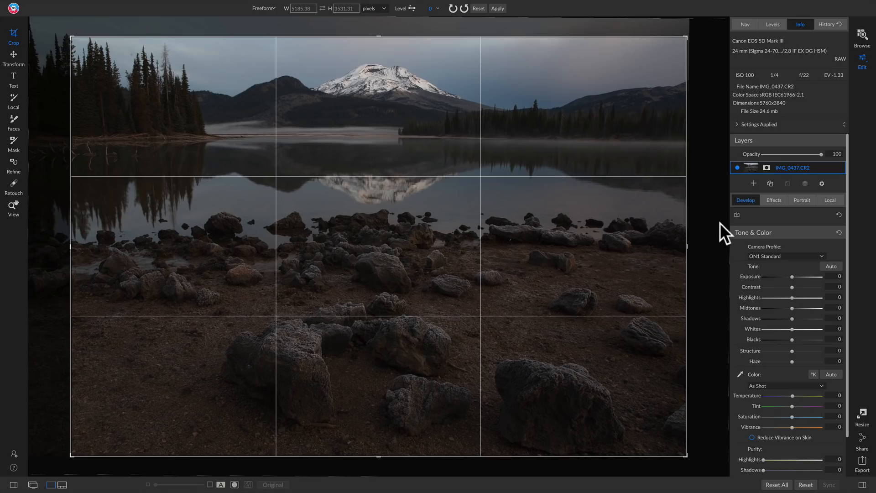
{"action": "key", "text": "z"}
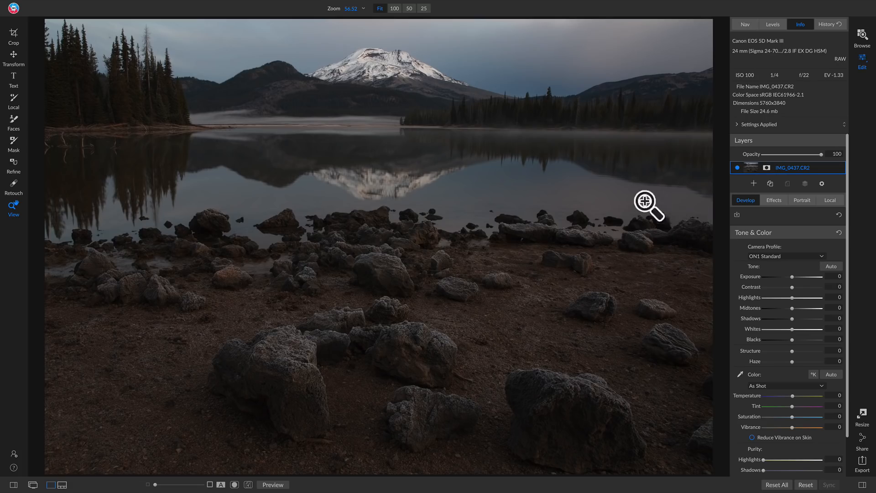
Remove dust spots from the sky beside the mountain and among the treetops using the Retouch Brush at size 70
{"action": "left_click", "coordinate": [544, 63]}
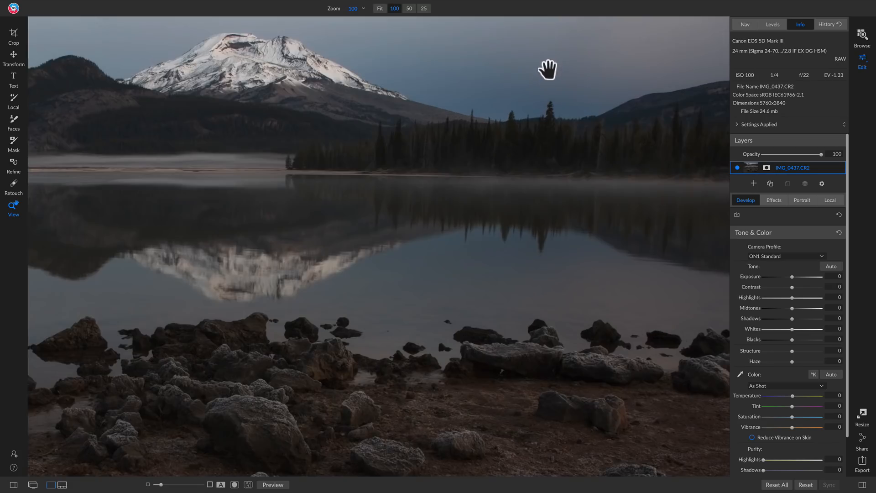
{"action": "left_click_drag", "start_coordinate": [547, 84], "coordinate": [510, 124]}
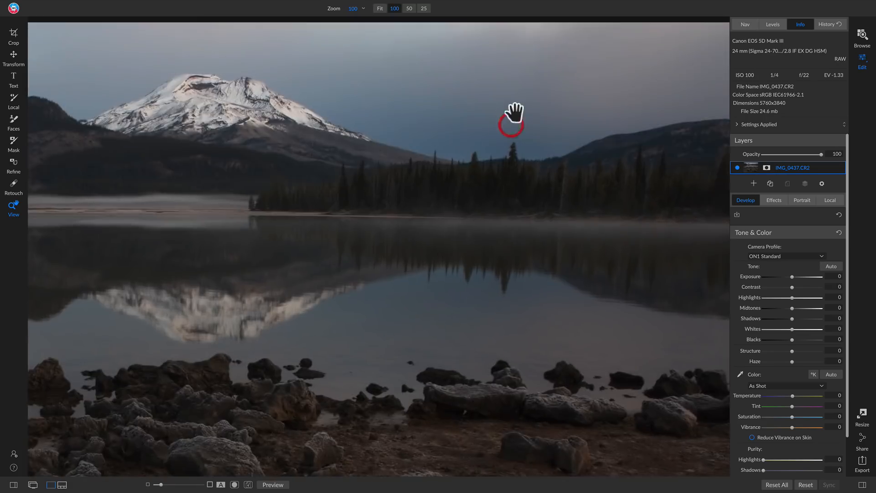
{"action": "left_click", "coordinate": [12, 185]}
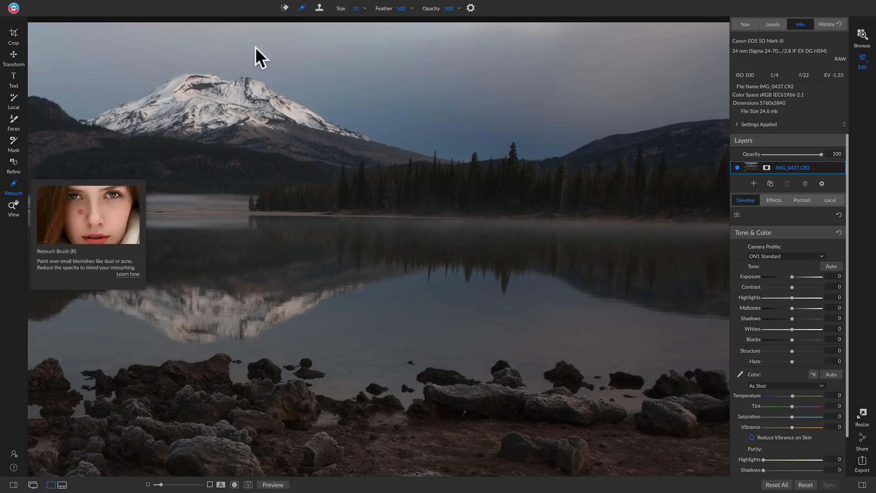
{"action": "mouse_move", "coordinate": [300, 9]}
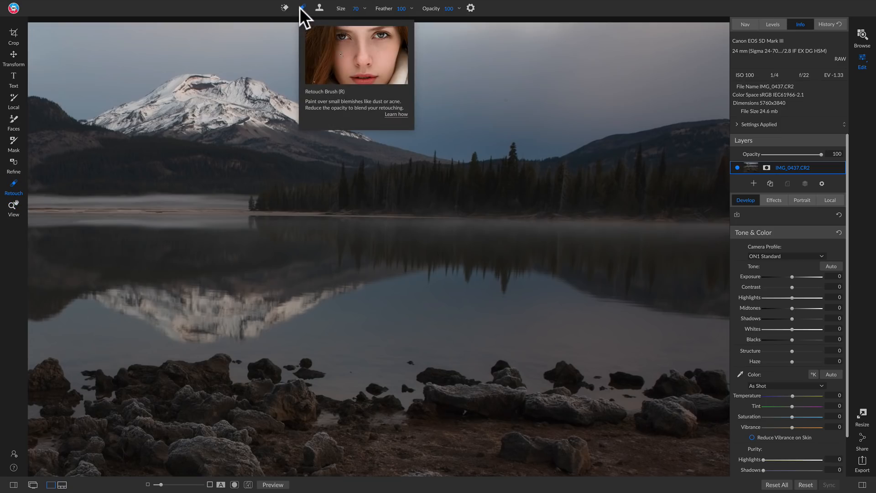
{"action": "left_click", "coordinate": [507, 99]}
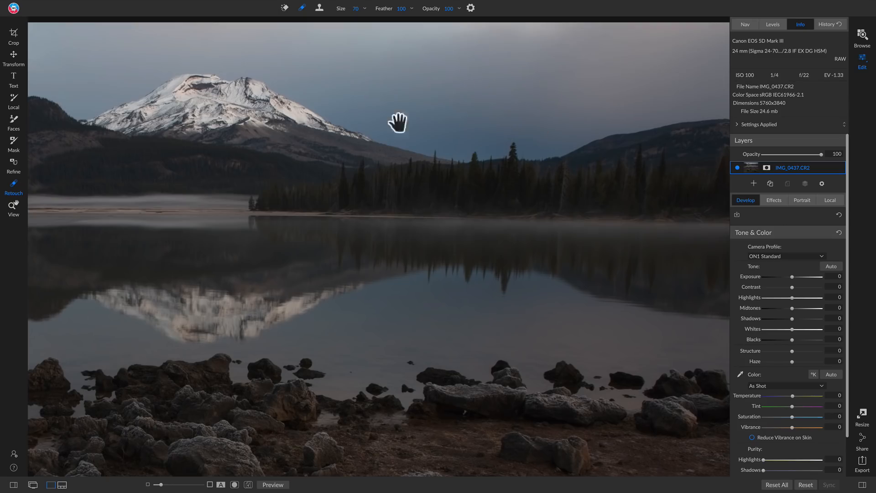
{"action": "left_click_drag", "start_coordinate": [398, 122], "coordinate": [635, 126]}
{"action": "left_click_drag", "start_coordinate": [273, 141], "coordinate": [508, 138]}
{"action": "left_click_drag", "start_coordinate": [346, 144], "coordinate": [493, 175]}
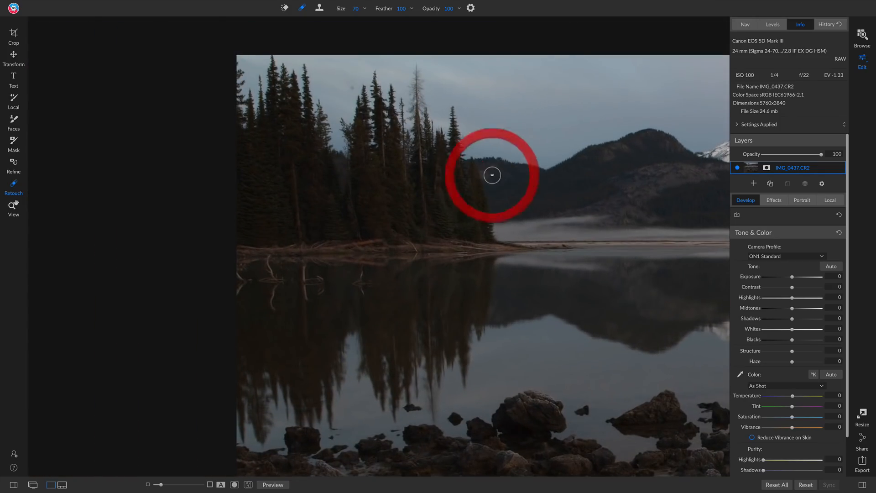
{"action": "left_click", "coordinate": [352, 88]}
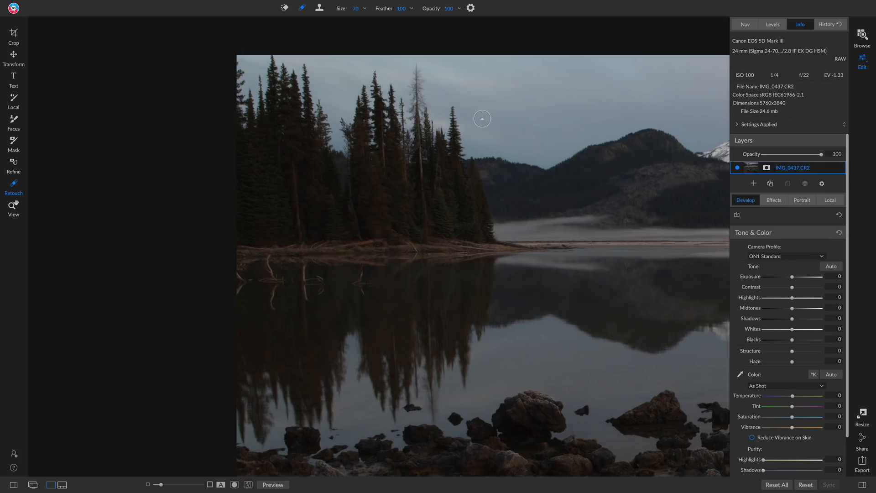
{"action": "key", "text": "z"}
{"action": "left_click", "coordinate": [480, 118]}
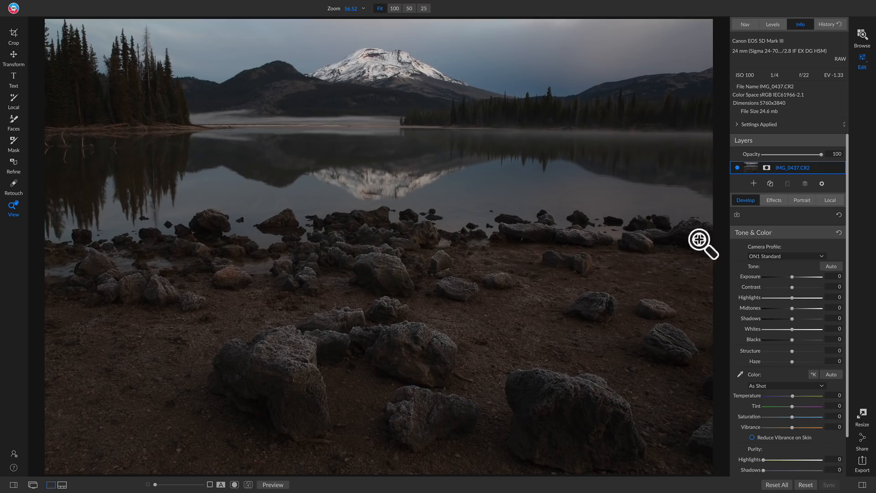
Examine the snow-covered mountain at 100% and return to the fitted view
{"action": "left_click", "coordinate": [388, 74]}
{"action": "left_click_drag", "start_coordinate": [378, 67], "coordinate": [360, 102]}
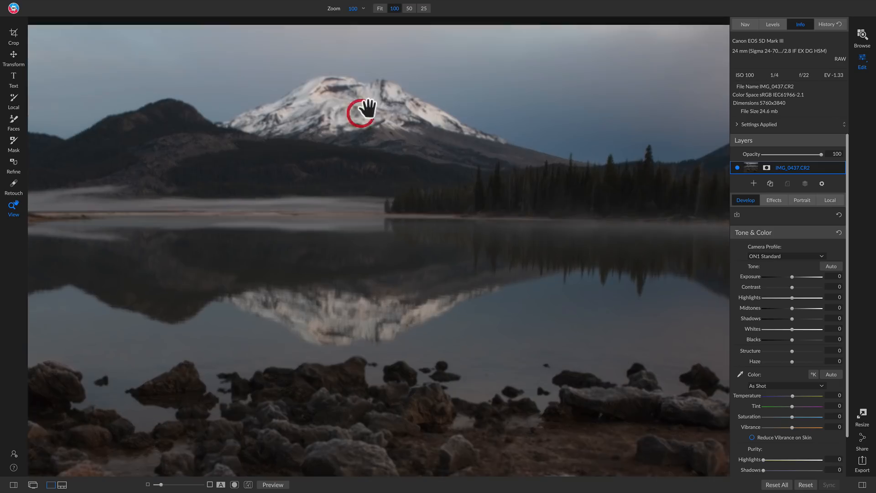
{"action": "left_click", "coordinate": [388, 147]}
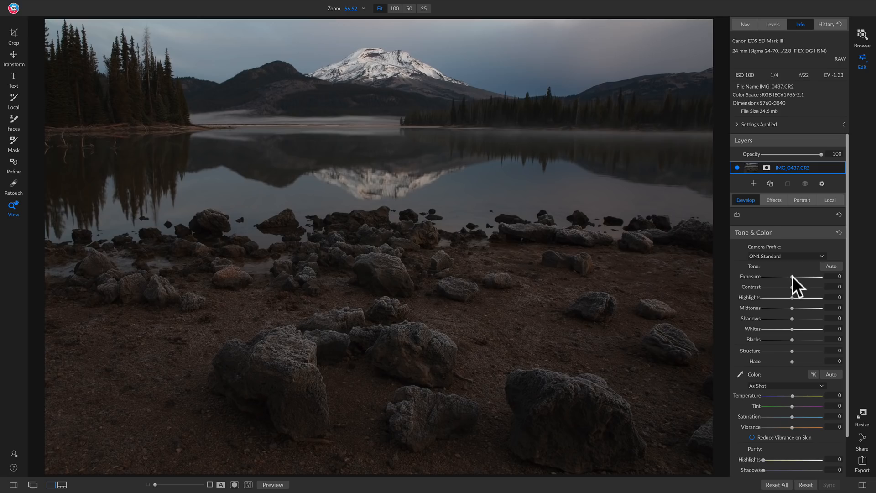
Try an exposure of 1 on the lake photo, check the snow-covered mountain at 100%, and reset the exposure
{"action": "left_click_drag", "start_coordinate": [792, 275], "coordinate": [797, 276]}
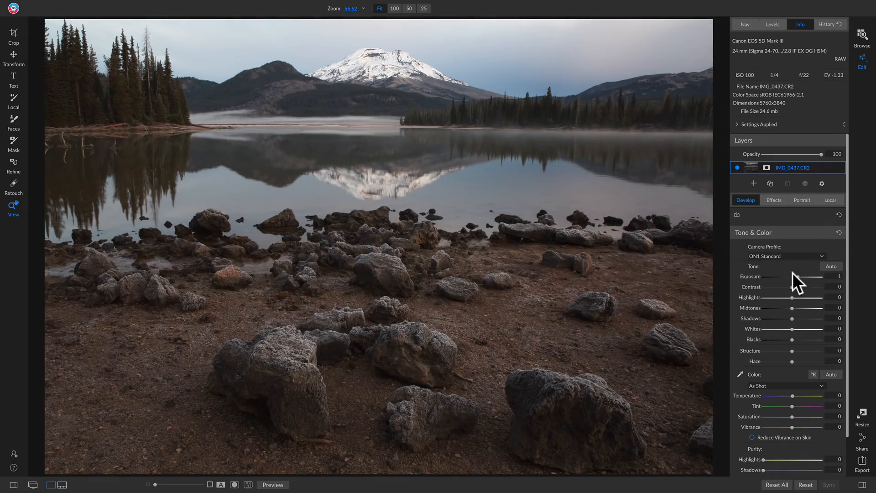
{"action": "left_click", "coordinate": [382, 75]}
{"action": "left_click_drag", "start_coordinate": [382, 75], "coordinate": [357, 141]}
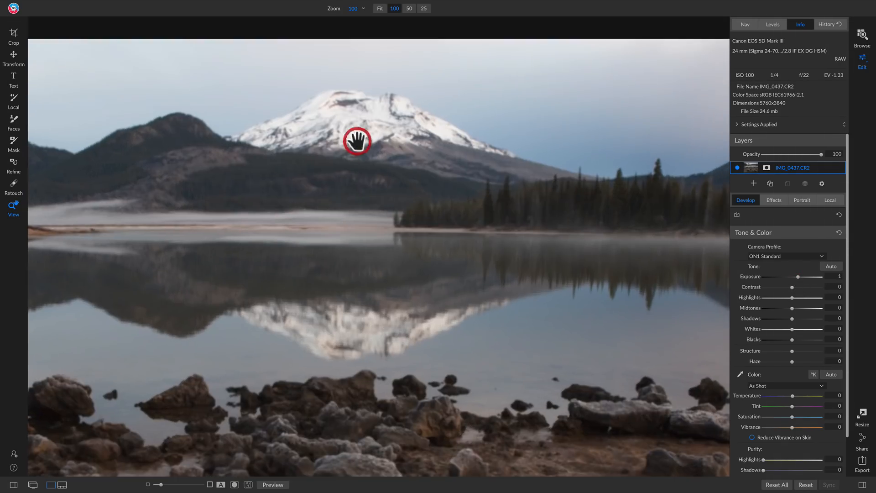
{"action": "left_click", "coordinate": [364, 129]}
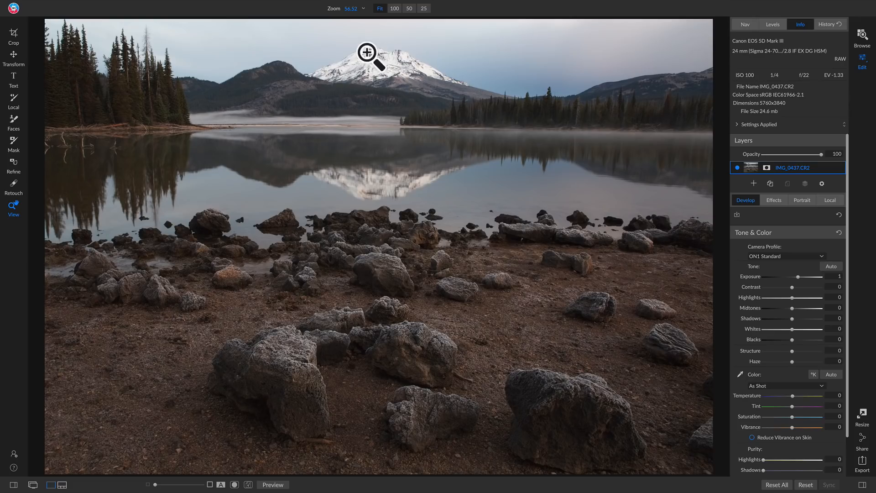
{"action": "double_click", "coordinate": [758, 277]}
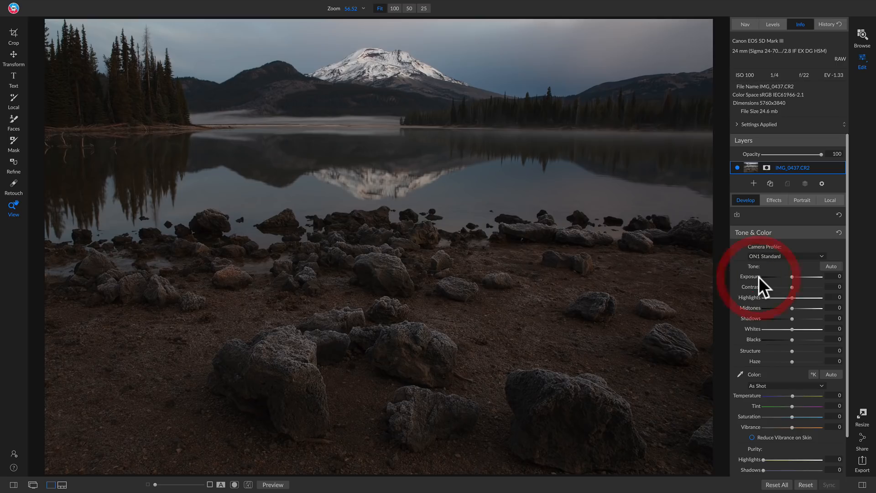
Brighten the lake photo's tones with Midtones 29, Shadows 18, Contrast 10 and Whites 20
{"action": "left_click", "coordinate": [792, 309]}
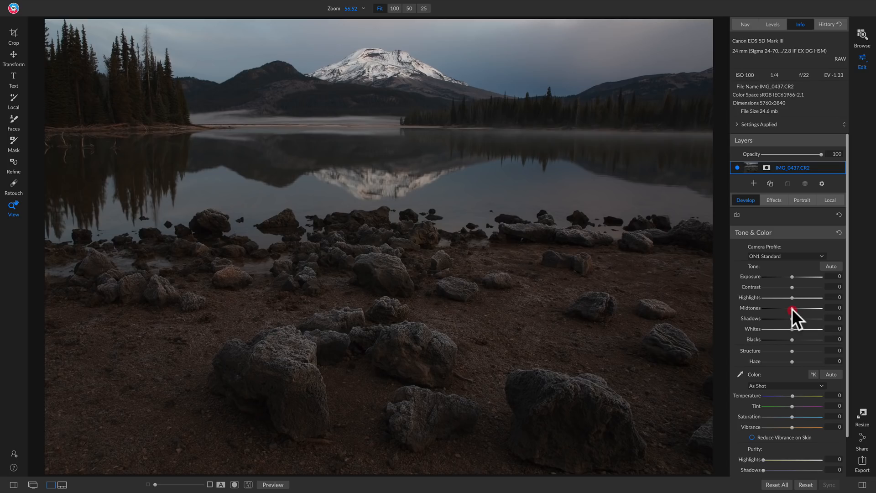
{"action": "left_click_drag", "start_coordinate": [794, 309], "coordinate": [800, 309]}
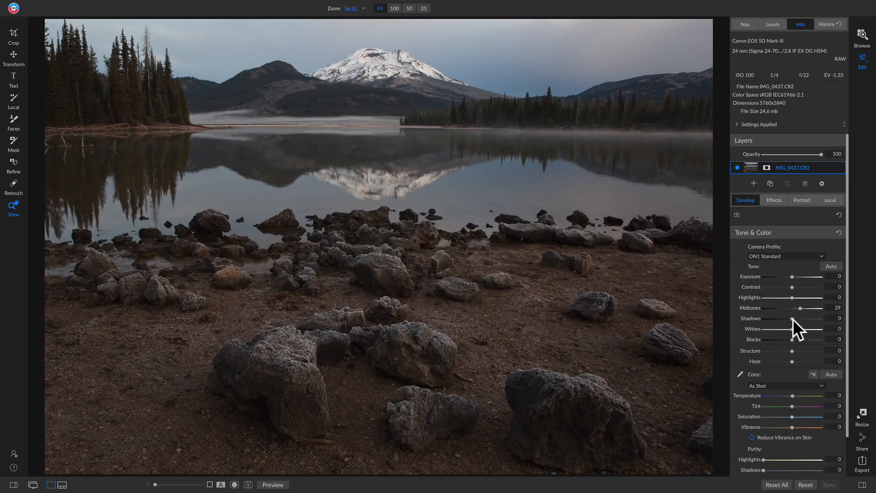
{"action": "left_click_drag", "start_coordinate": [793, 319], "coordinate": [798, 319]}
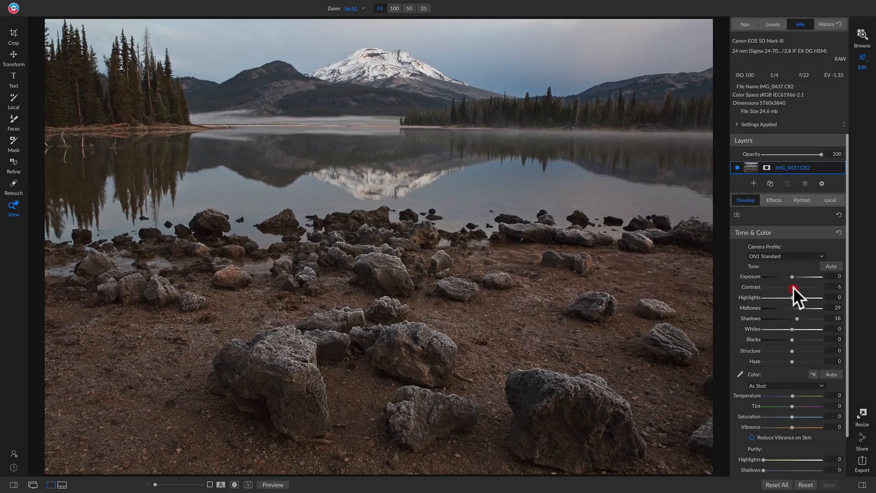
{"action": "left_click_drag", "start_coordinate": [794, 286], "coordinate": [795, 288]}
{"action": "left_click_drag", "start_coordinate": [793, 330], "coordinate": [796, 330]}
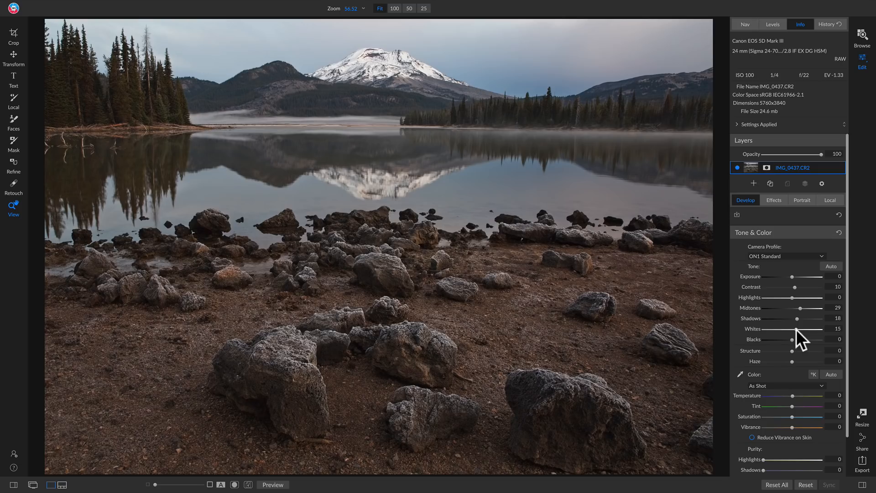
{"action": "left_click_drag", "start_coordinate": [796, 330], "coordinate": [798, 330]}
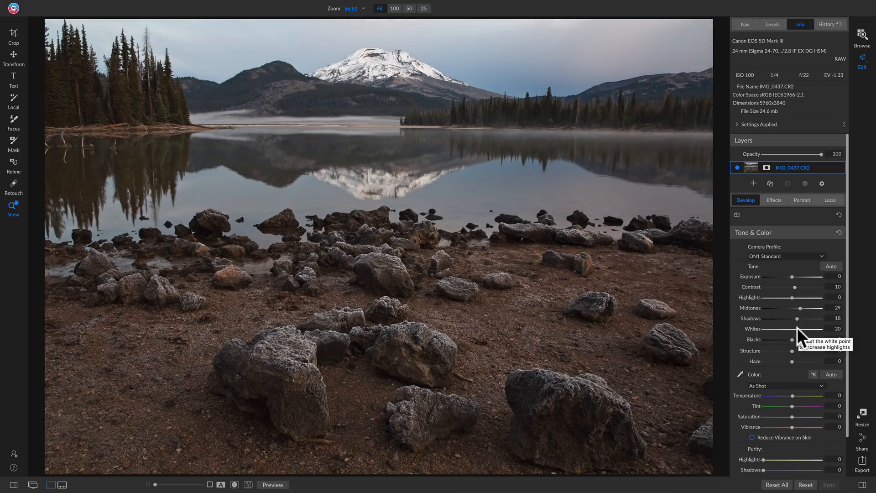
Set the lake photo's white balance to Cloudy and compare the result with the original
{"action": "scroll", "coordinate": [797, 327], "scroll_direction": "down", "scroll_amount": 1}
{"action": "scroll", "coordinate": [791, 380], "scroll_direction": "up", "scroll_amount": 1}
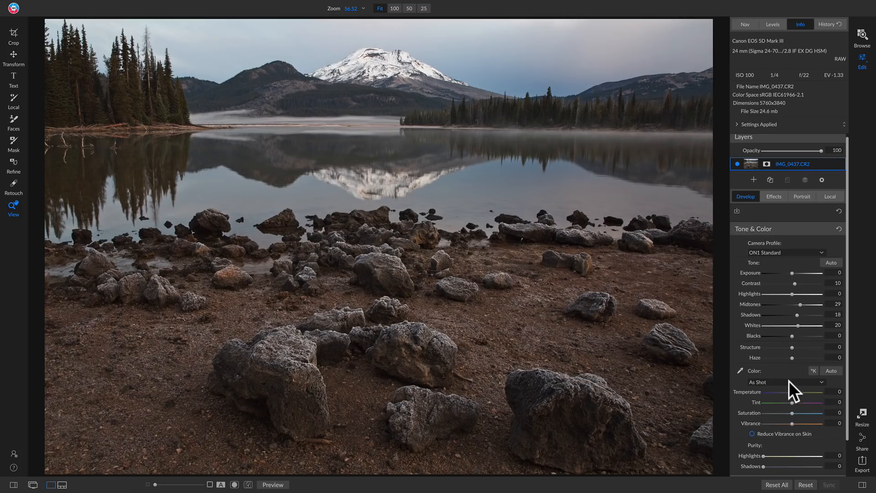
{"action": "left_click", "coordinate": [787, 382]}
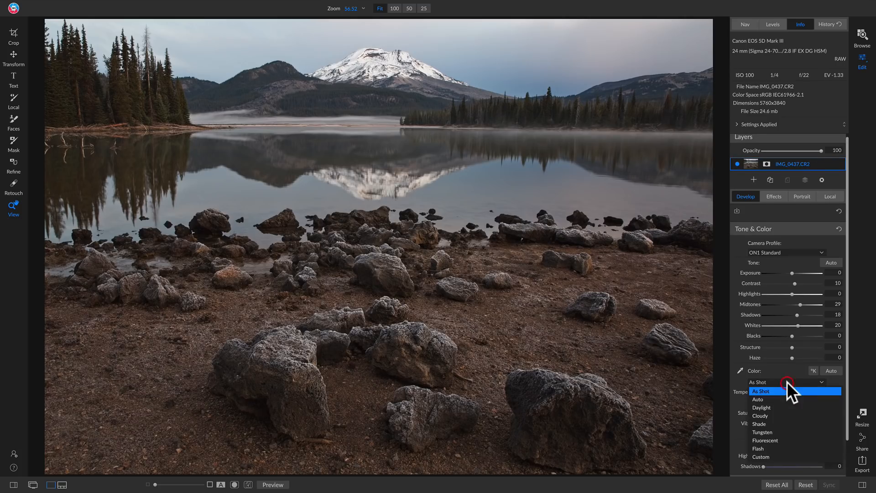
{"action": "left_click", "coordinate": [772, 416]}
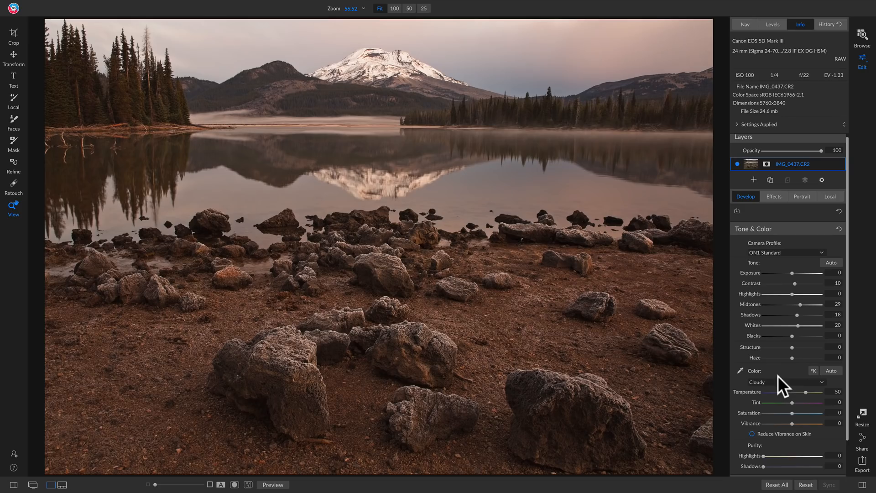
{"action": "key", "text": "backslash"}
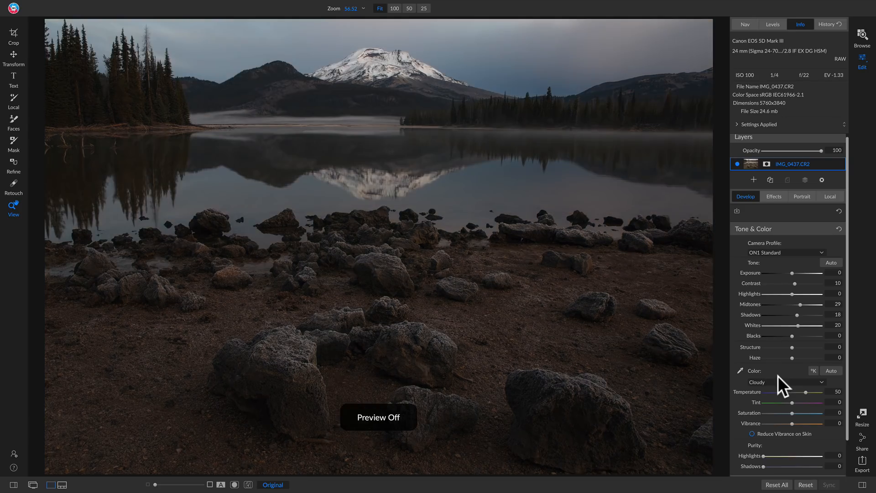
{"action": "key", "text": "backslash"}
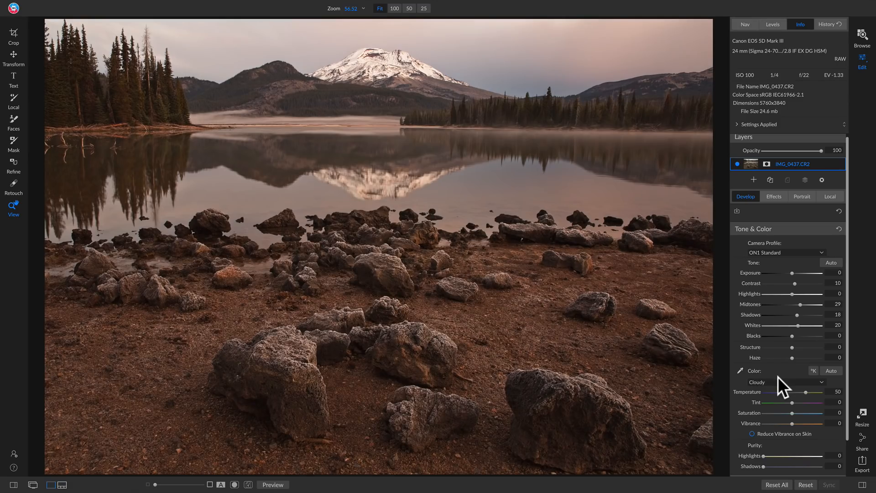
{"action": "left_click", "coordinate": [778, 380]}
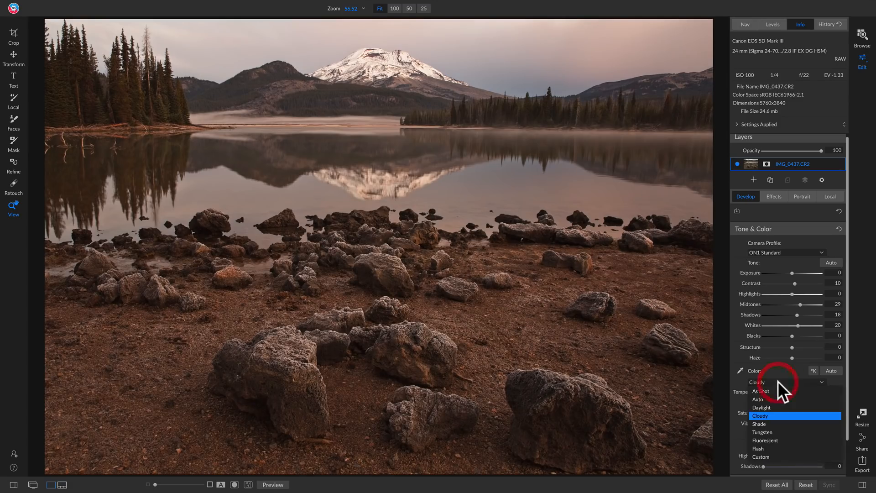
{"action": "left_click", "coordinate": [770, 414]}
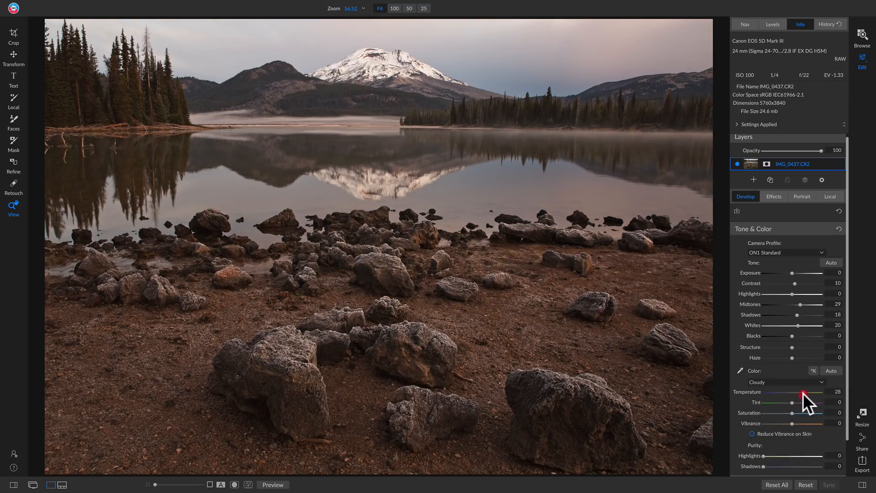
Set the colour temperature to 28 and compare the edit with the original
{"action": "left_click_drag", "start_coordinate": [804, 393], "coordinate": [804, 393]}
{"action": "key", "text": "ctrl+p"}
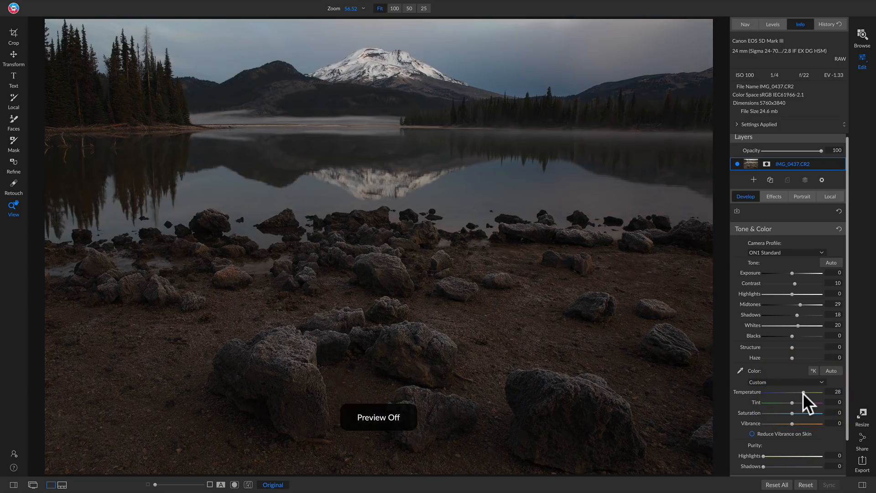
{"action": "key", "text": "ctrl+p"}
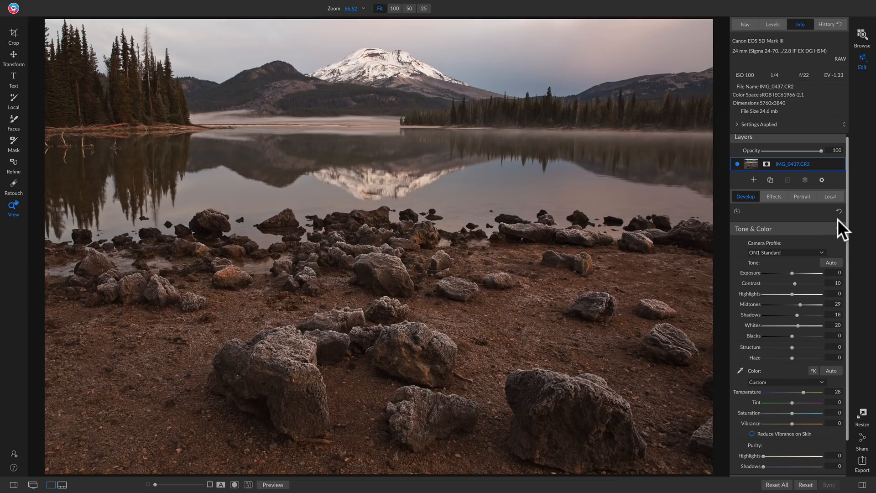
Add a Dynamic Contrast filter to the lake photo in Effects
{"action": "left_click", "coordinate": [776, 195]}
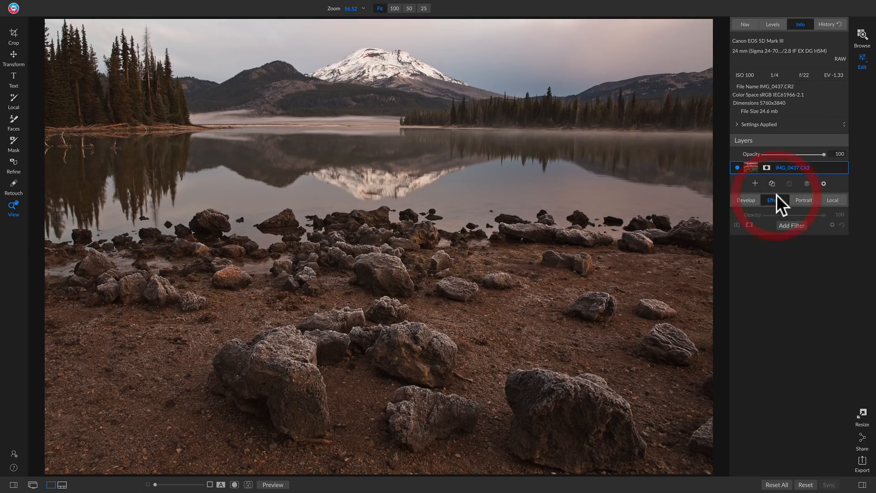
{"action": "left_click", "coordinate": [791, 225]}
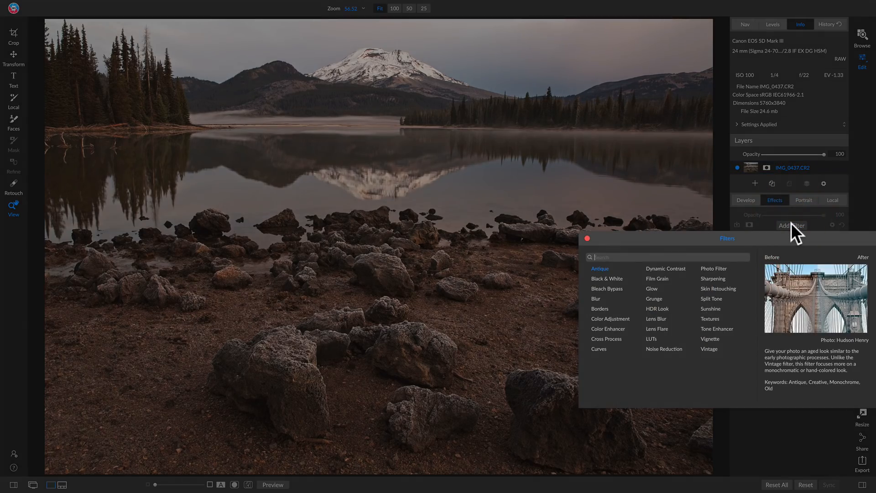
{"action": "left_click", "coordinate": [662, 267]}
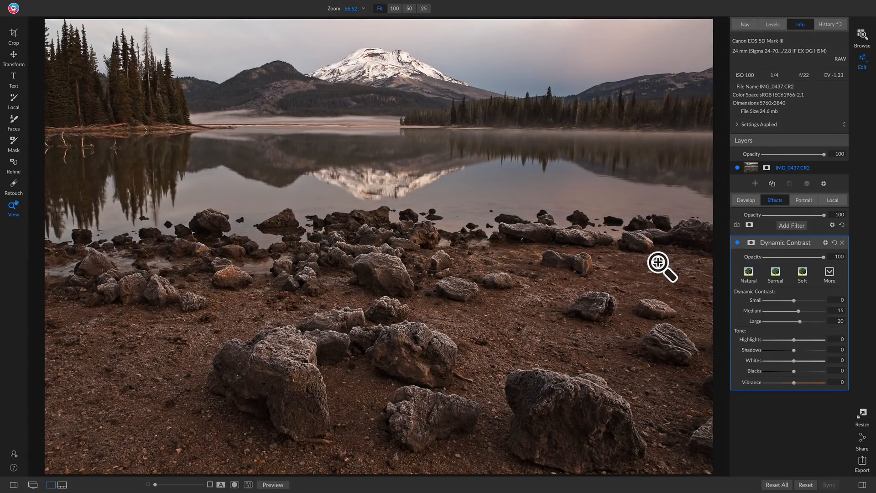
Compare the photo with Dynamic Contrast off and on, both in full view and on the mountain at 100%
{"action": "left_click", "coordinate": [738, 243]}
{"action": "left_click", "coordinate": [738, 243]}
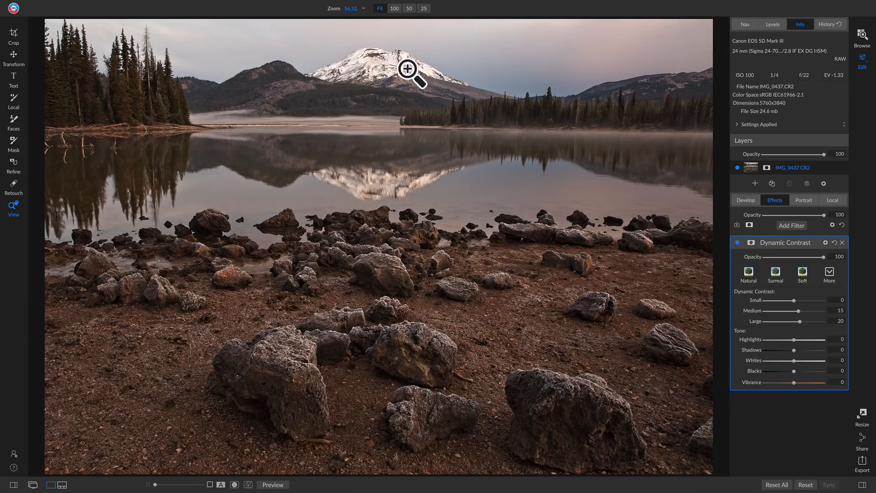
{"action": "left_click", "coordinate": [362, 66]}
{"action": "left_click_drag", "start_coordinate": [362, 72], "coordinate": [364, 137]}
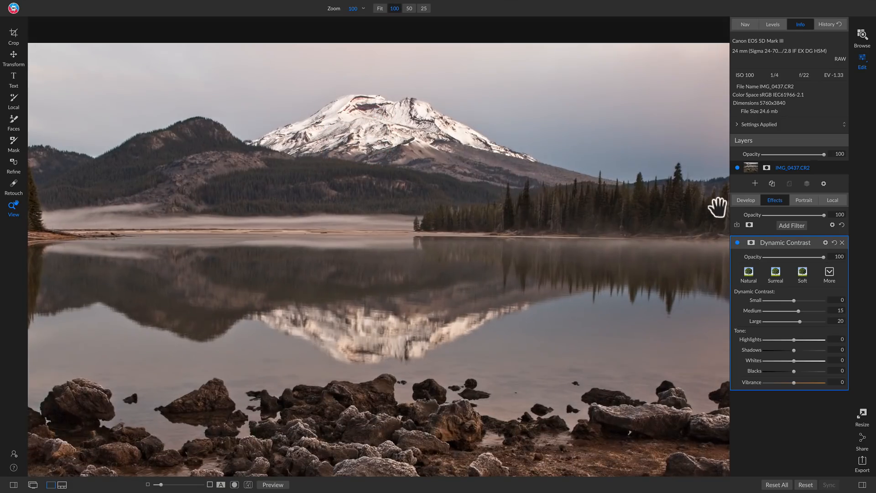
{"action": "left_click", "coordinate": [739, 244]}
{"action": "left_click", "coordinate": [738, 243]}
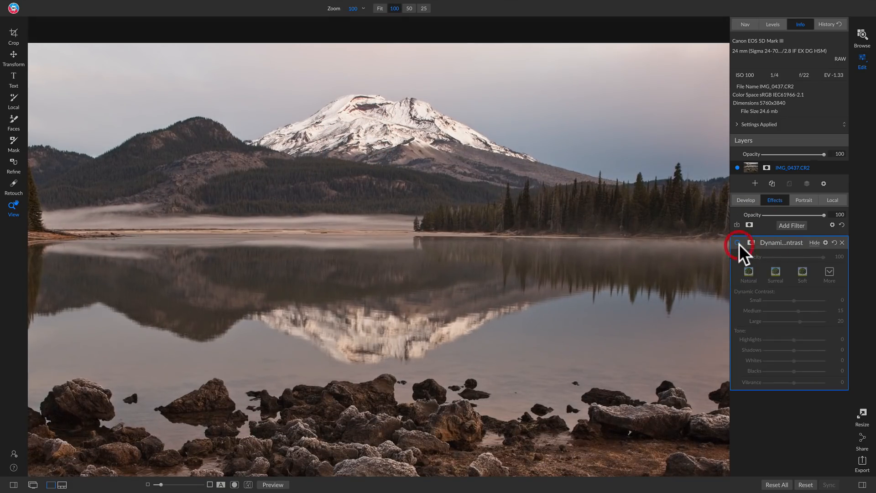
{"action": "left_click", "coordinate": [395, 222]}
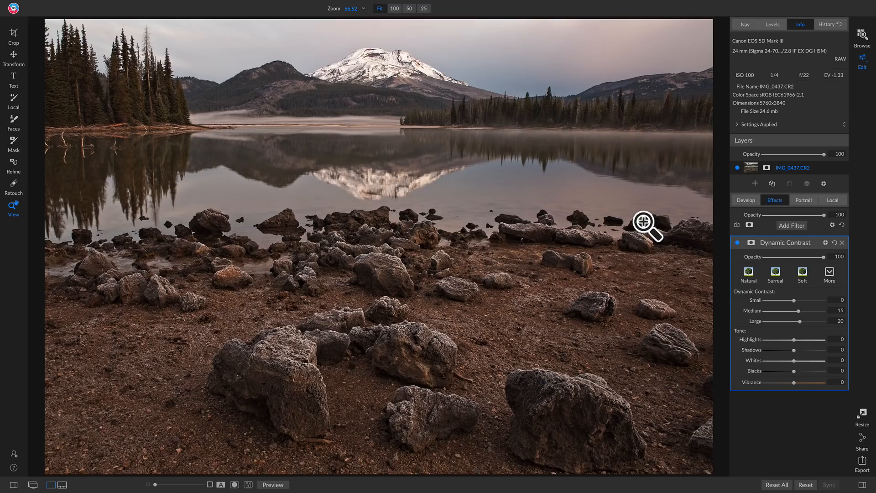
Mask the Dynamic Contrast filter with a Reflected Gradient over the lake, fitting its edges to the far shoreline and the near rocks
{"action": "key", "text": "b"}
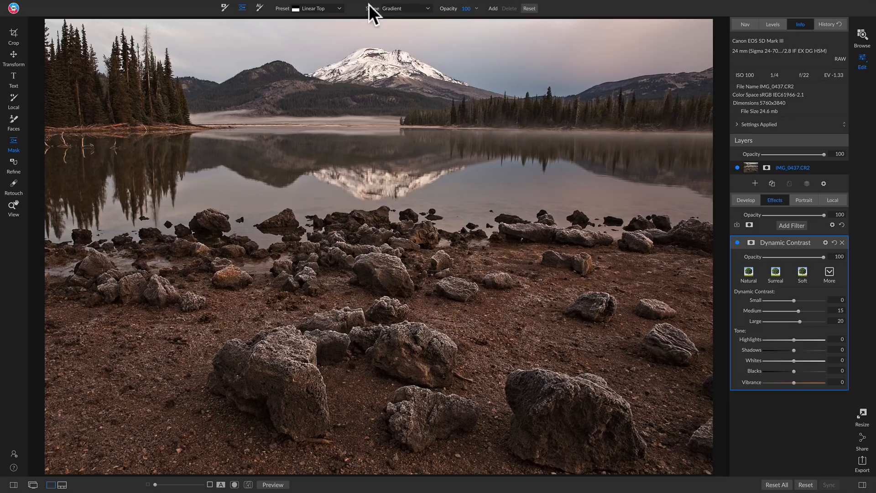
{"action": "left_click", "coordinate": [401, 6]}
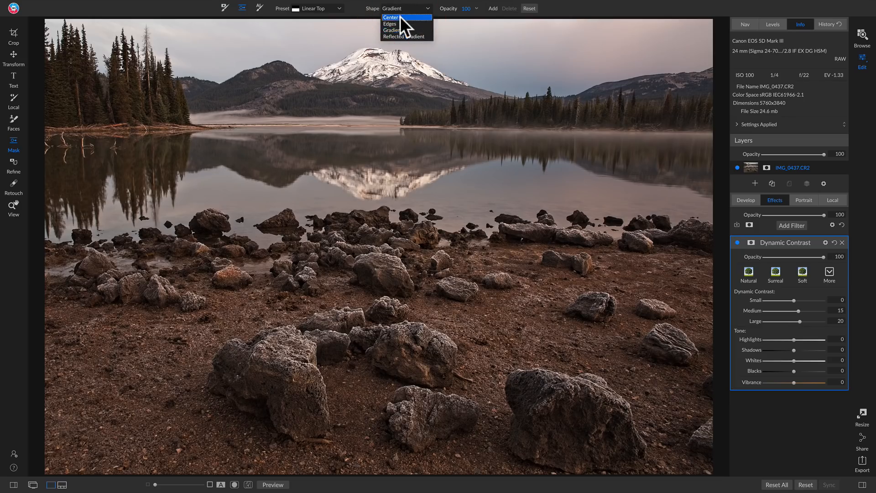
{"action": "left_click", "coordinate": [399, 36]}
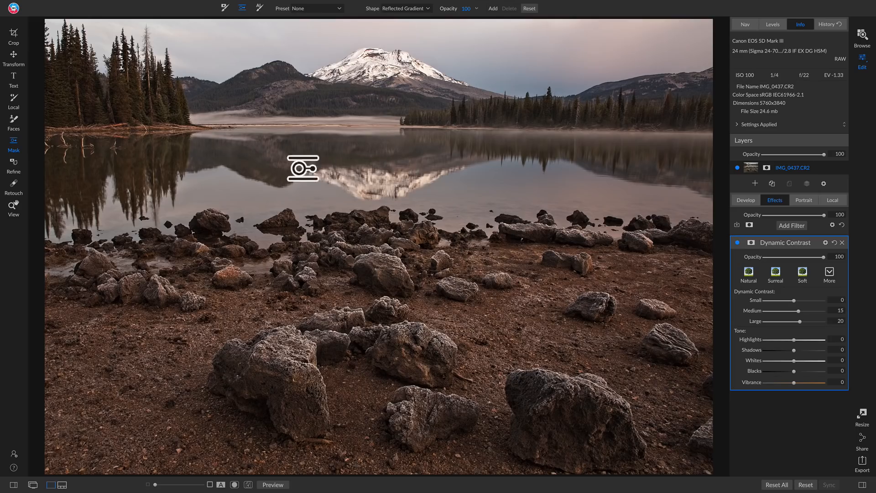
{"action": "left_click", "coordinate": [363, 169]}
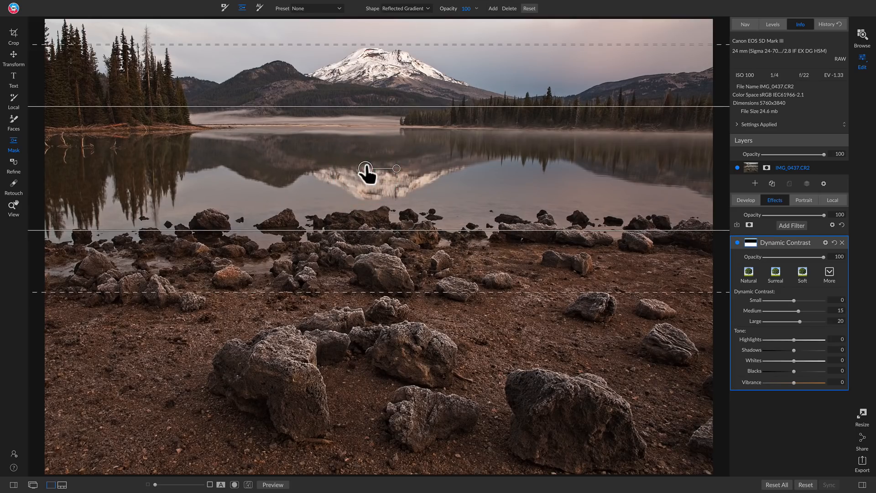
{"action": "left_click_drag", "start_coordinate": [378, 107], "coordinate": [377, 125]}
{"action": "left_click_drag", "start_coordinate": [381, 65], "coordinate": [379, 118]}
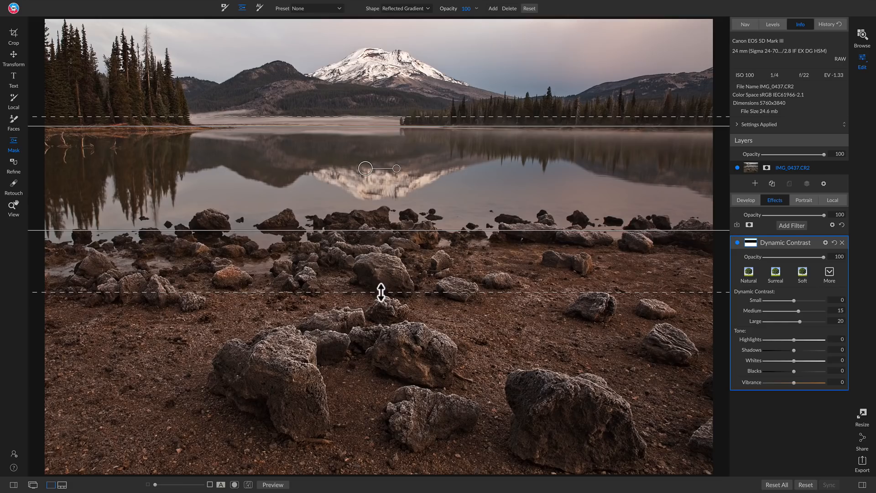
{"action": "left_click_drag", "start_coordinate": [381, 283], "coordinate": [382, 259]}
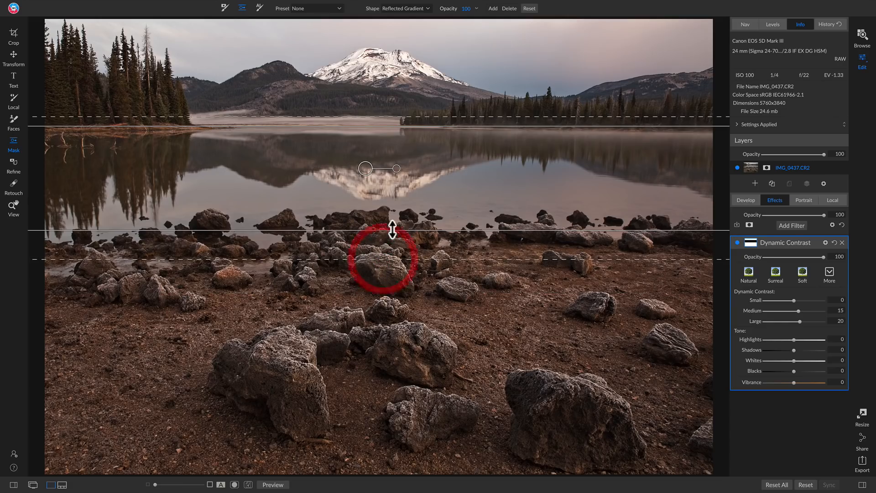
{"action": "left_click_drag", "start_coordinate": [392, 227], "coordinate": [391, 205]}
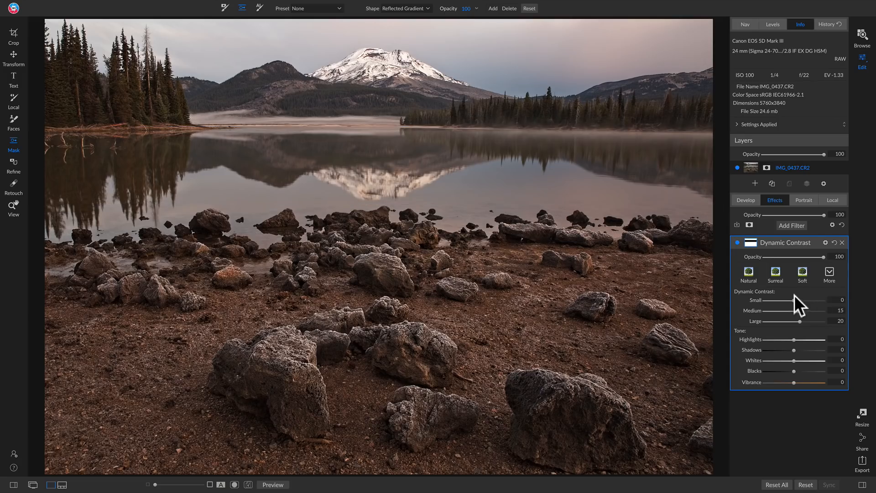
Set Dynamic Contrast's Small value to 13 and compare the photo with the filter off and on
{"action": "left_click_drag", "start_coordinate": [794, 300], "coordinate": [797, 300]}
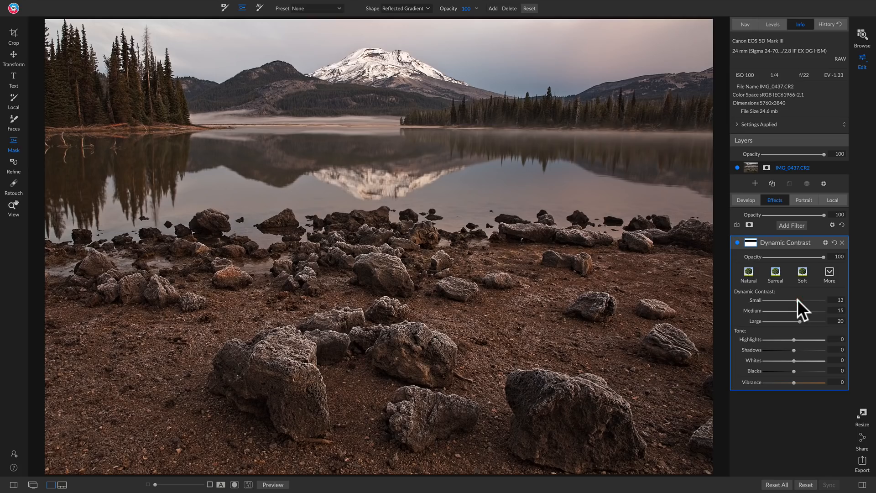
{"action": "left_click", "coordinate": [735, 242]}
{"action": "left_click", "coordinate": [736, 242]}
{"action": "left_click", "coordinate": [736, 242]}
{"action": "left_click", "coordinate": [736, 242]}
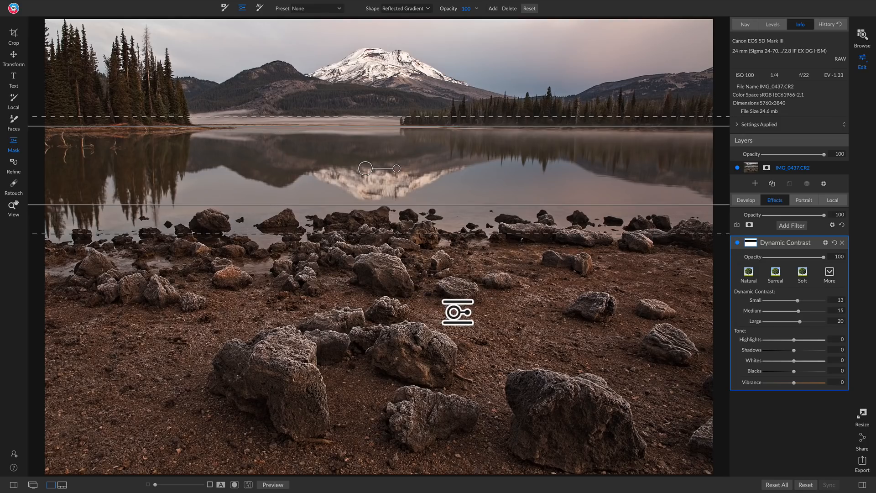
{"action": "left_click", "coordinate": [737, 243]}
{"action": "left_click", "coordinate": [736, 243]}
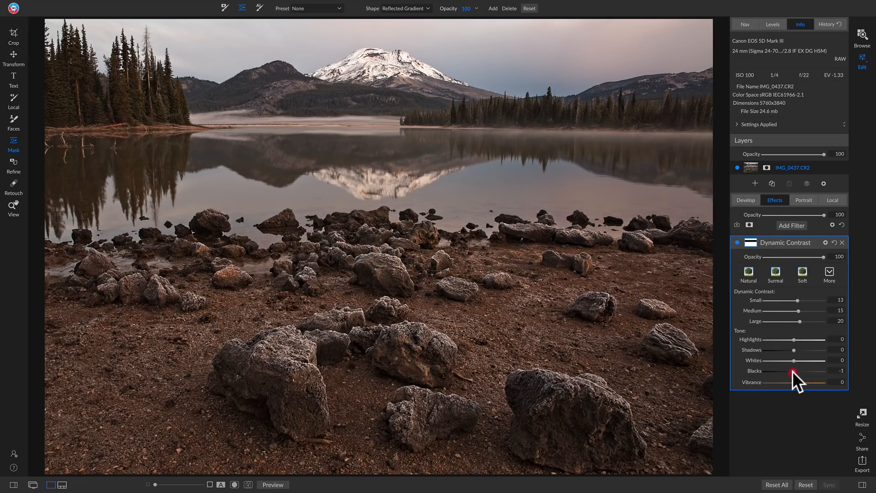
Set Dynamic Contrast's Blacks to -9, Shadows to -18 and Whites to 15, and compare the photo with the filter off and on
{"action": "left_click_drag", "start_coordinate": [788, 372], "coordinate": [785, 372]}
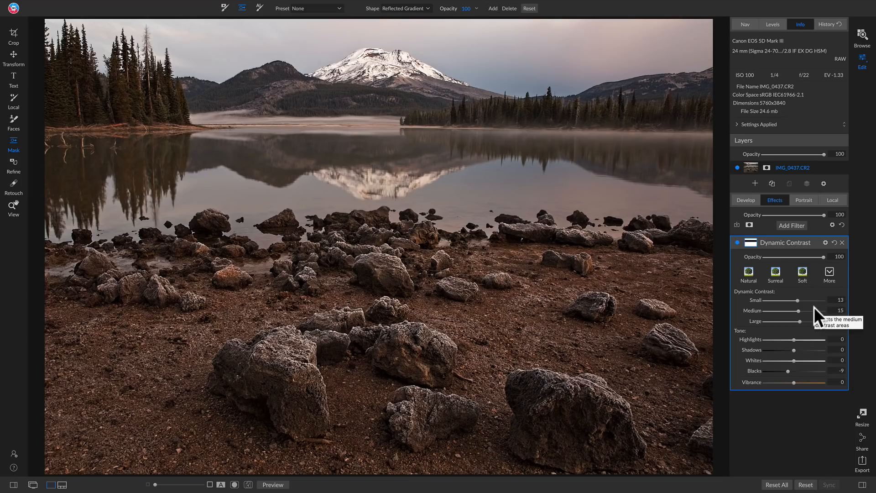
{"action": "left_click", "coordinate": [793, 351]}
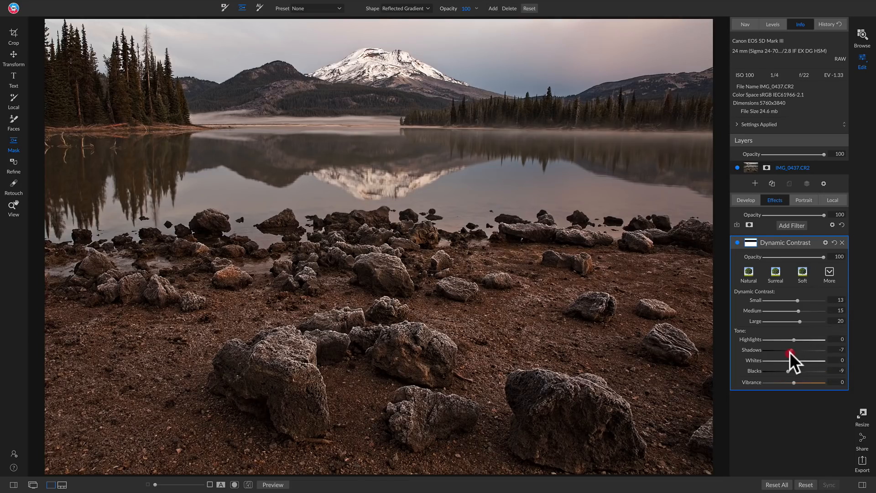
{"action": "left_click_drag", "start_coordinate": [788, 352], "coordinate": [803, 360]}
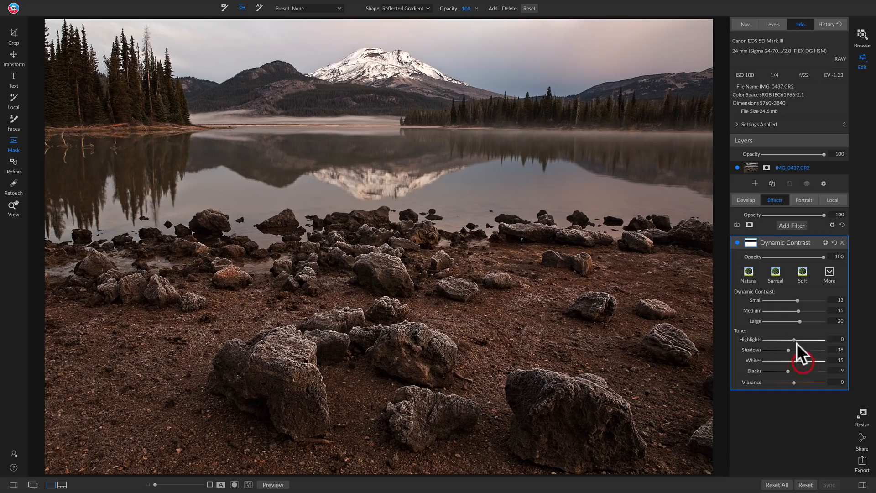
{"action": "left_click", "coordinate": [737, 243]}
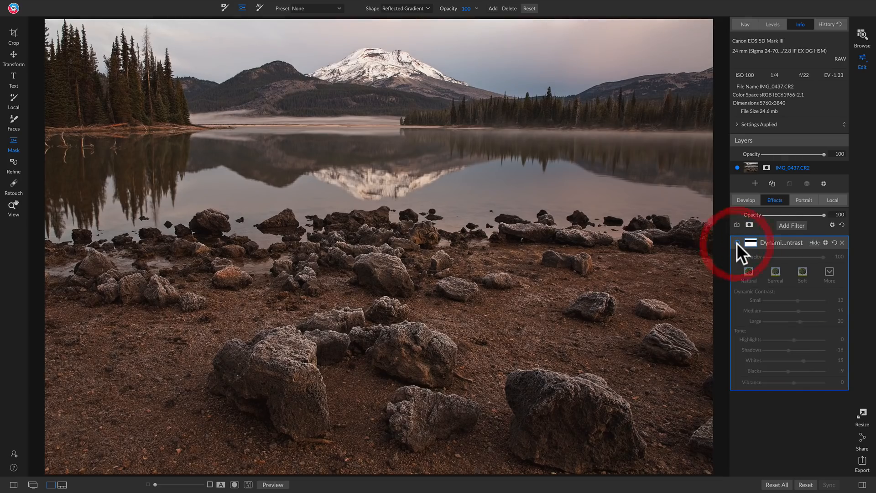
{"action": "left_click", "coordinate": [737, 242]}
{"action": "left_click", "coordinate": [737, 243]}
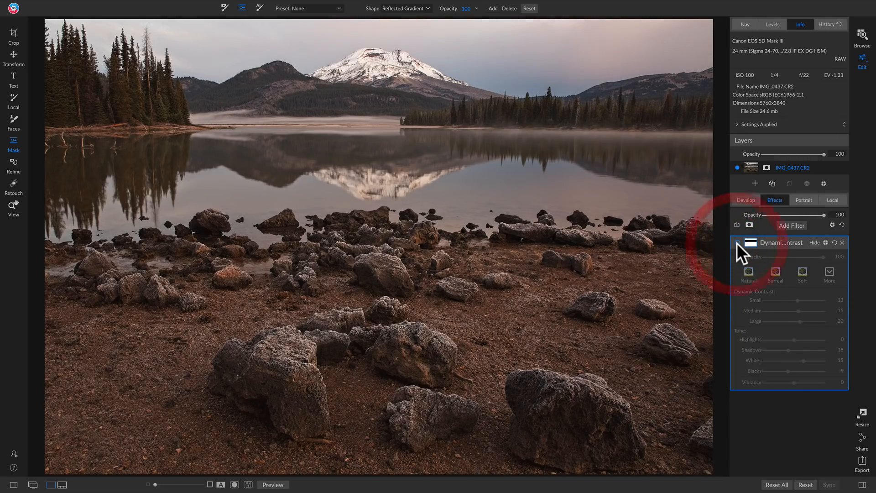
{"action": "left_click", "coordinate": [737, 243]}
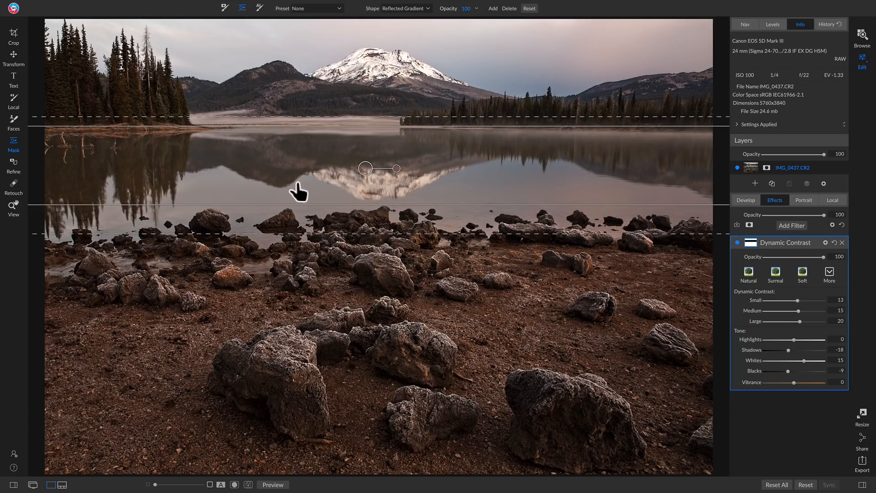
Add a Glow filter to the lake photo and apply its Deep Forest style
{"action": "left_click", "coordinate": [790, 225]}
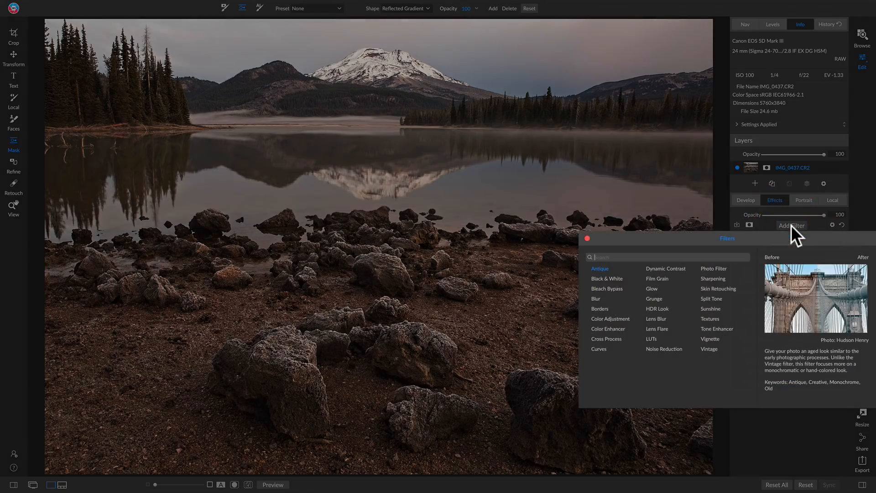
{"action": "left_click", "coordinate": [653, 289]}
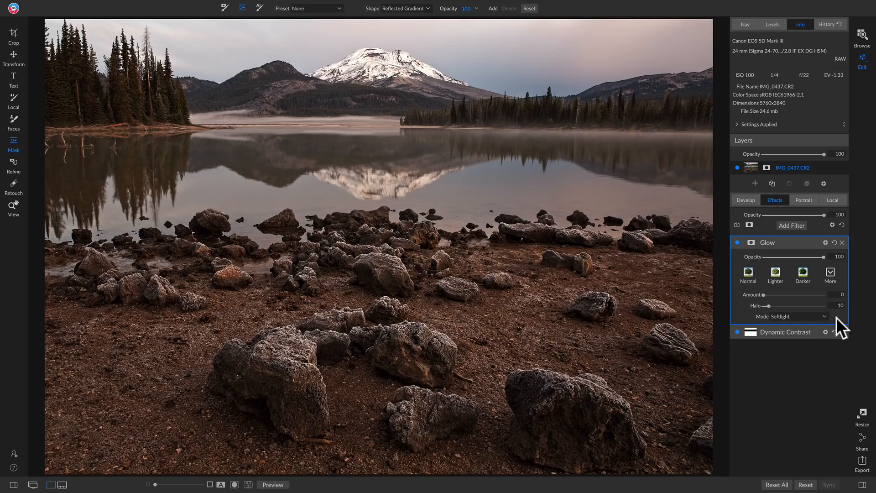
{"action": "left_click", "coordinate": [826, 270]}
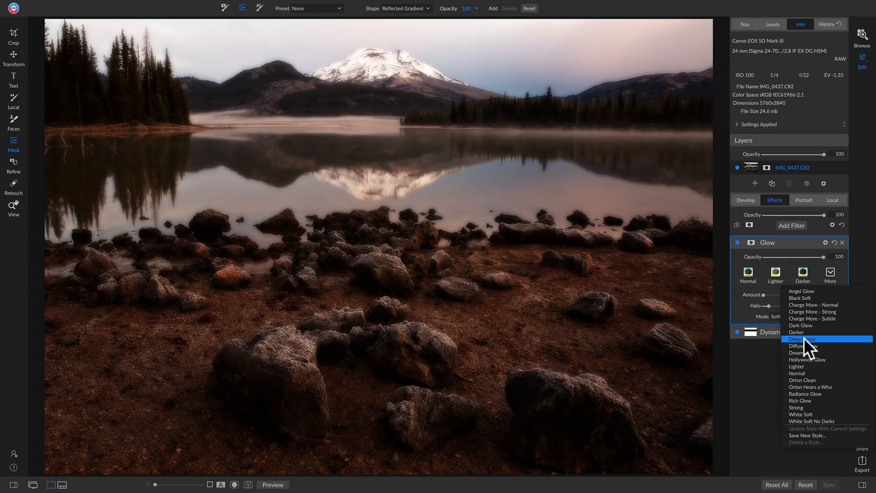
{"action": "left_click", "coordinate": [804, 339]}
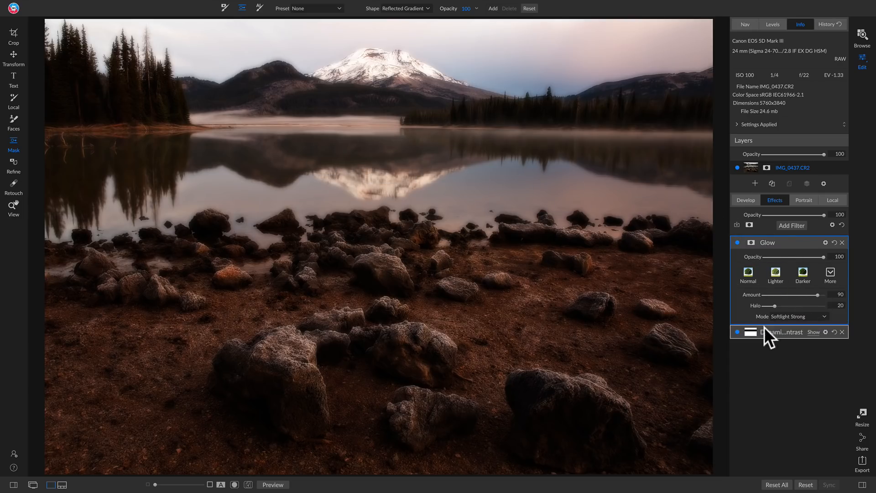
Copy the Dynamic Contrast mask onto the Glow filter and invert it so the glow affects only the lake
{"action": "left_click", "coordinate": [750, 332]}
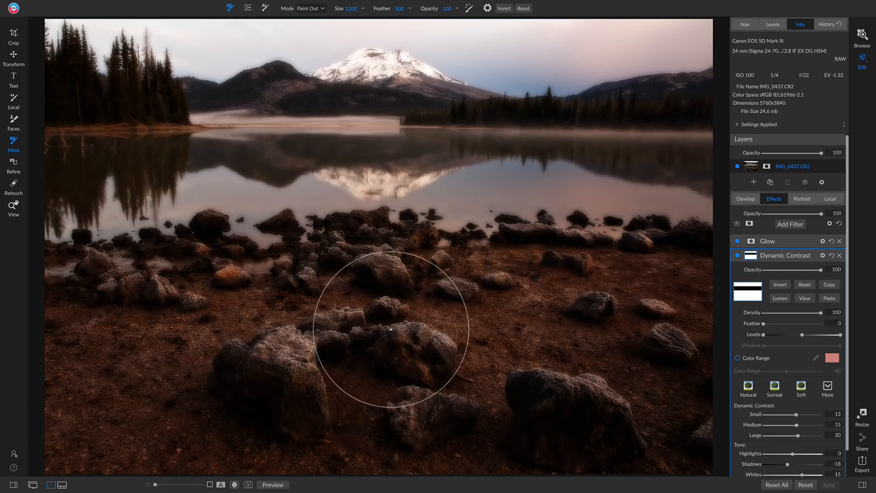
{"action": "left_click", "coordinate": [753, 240]}
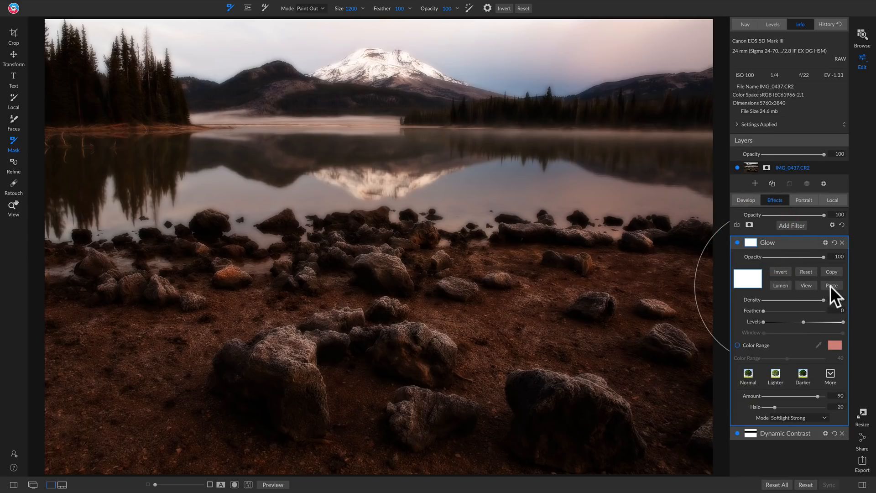
{"action": "left_click", "coordinate": [831, 286]}
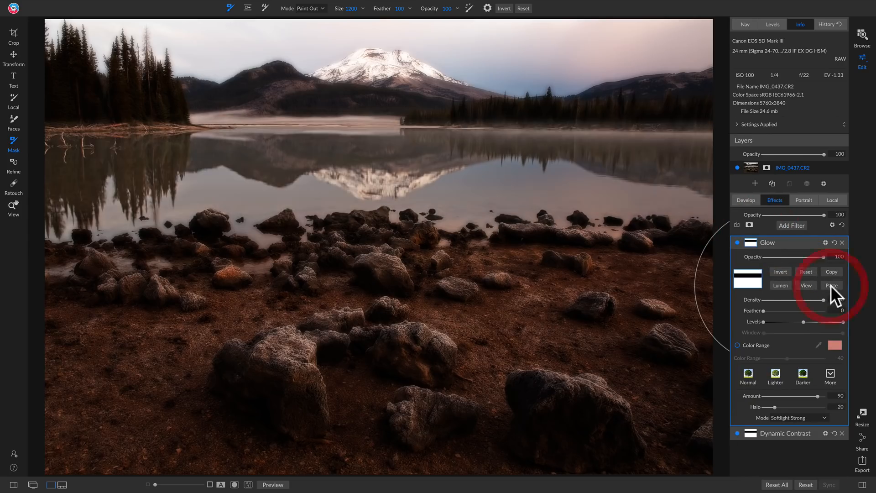
{"action": "left_click", "coordinate": [781, 271]}
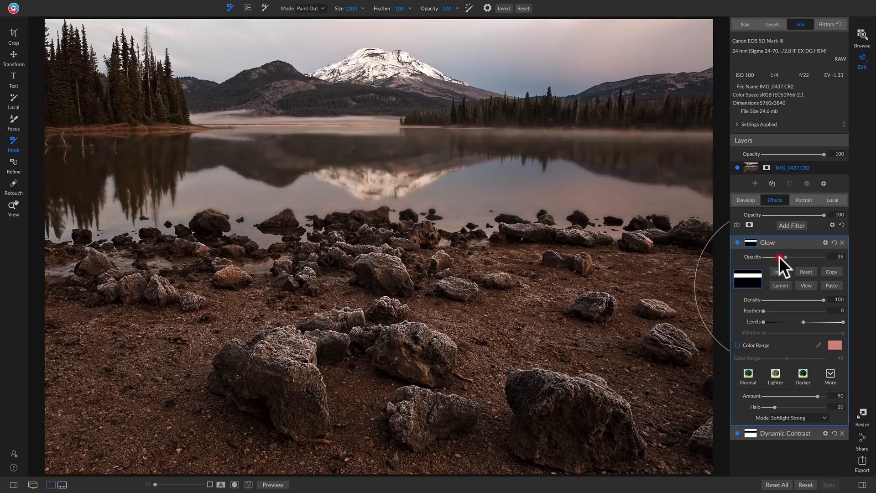
Lower the Glow filter's opacity to 60 and compare the photo with the filter off and on
{"action": "left_click_drag", "start_coordinate": [790, 256], "coordinate": [786, 258]}
{"action": "left_click", "coordinate": [738, 243]}
{"action": "left_click", "coordinate": [737, 243]}
{"action": "left_click", "coordinate": [737, 243]}
{"action": "left_click", "coordinate": [737, 242]}
{"action": "left_click", "coordinate": [737, 242]}
{"action": "left_click", "coordinate": [736, 242]}
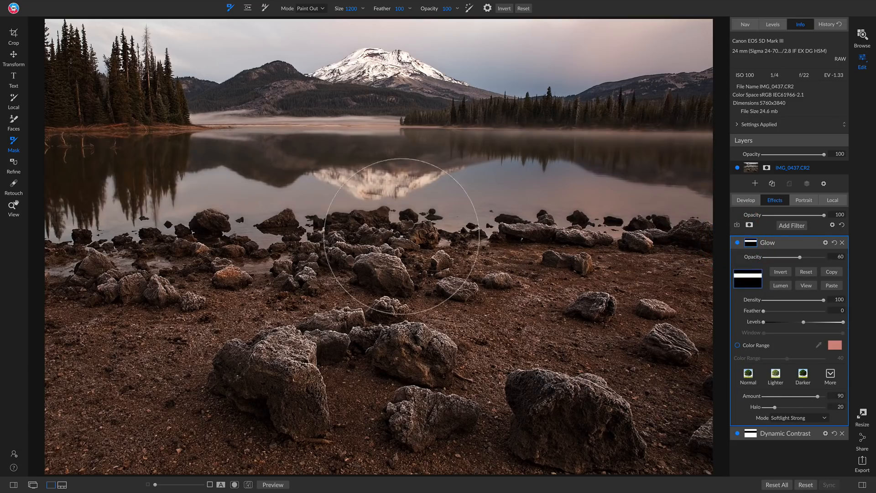
Paint the Glow out of the rocks along the near shoreline with a size 600 brush and compare the filter off and on
{"action": "key", "text": "bracketleft"}
{"action": "key", "text": "bracketleft"}
{"action": "key", "text": "bracketleft"}
{"action": "key", "text": "bracketleft"}
{"action": "key", "text": "bracketleft"}
{"action": "key", "text": "bracketleft"}
{"action": "key", "text": "bracketleft"}
{"action": "key", "text": "bracketleft"}
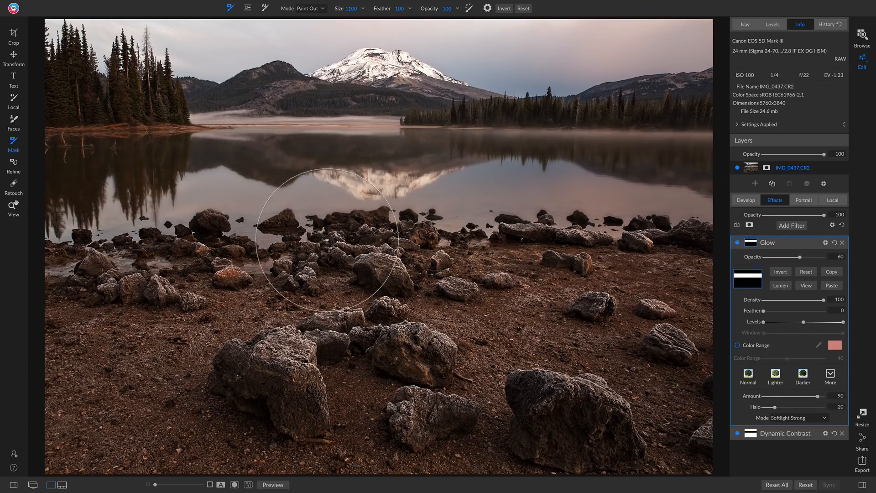
{"action": "key", "text": "bracketright"}
{"action": "key", "text": "bracketright"}
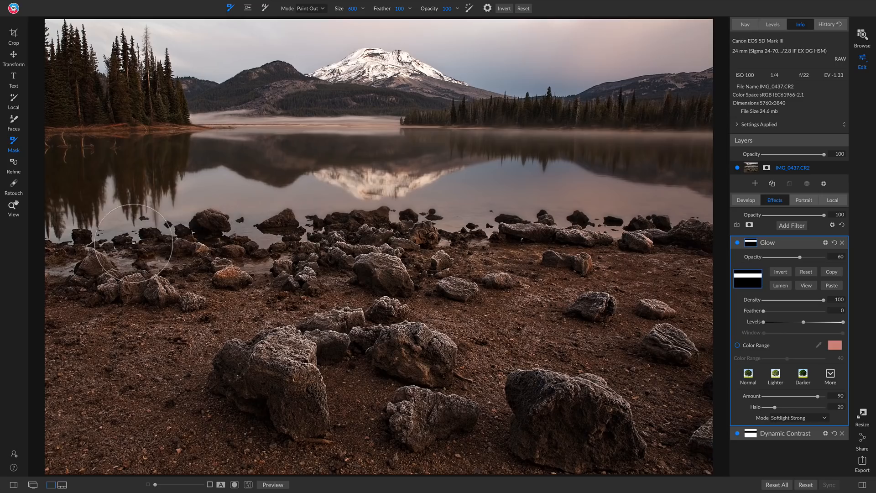
{"action": "mouse_move", "coordinate": [146, 242]}
{"action": "left_mouse_down"}
{"action": "mouse_move", "coordinate": [183, 251]}
{"action": "mouse_move", "coordinate": [211, 237]}
{"action": "mouse_move", "coordinate": [221, 244]}
{"action": "left_mouse_up"}
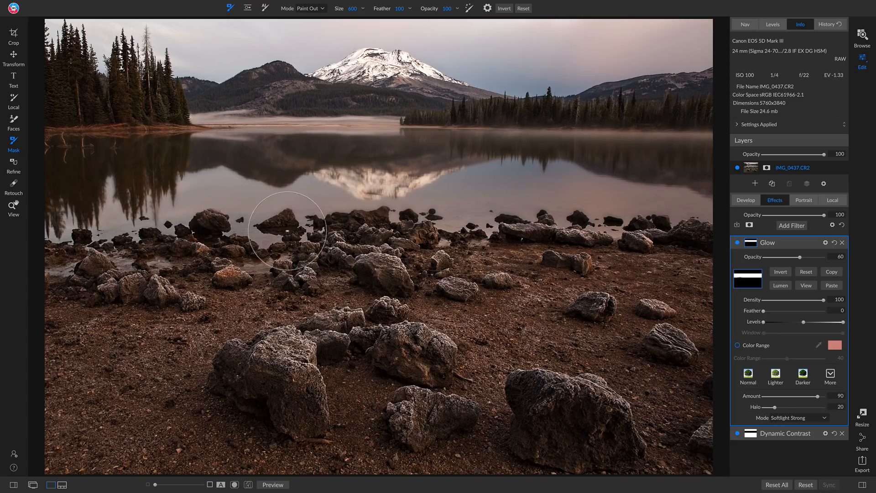
{"action": "mouse_move", "coordinate": [283, 238]}
{"action": "left_mouse_down"}
{"action": "mouse_move", "coordinate": [357, 246]}
{"action": "mouse_move", "coordinate": [401, 238]}
{"action": "mouse_move", "coordinate": [773, 240]}
{"action": "left_mouse_up"}
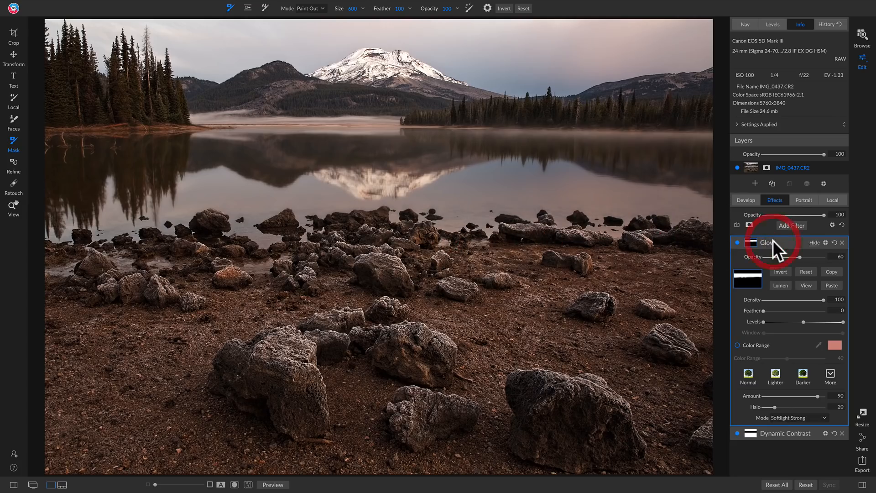
{"action": "left_click", "coordinate": [738, 242]}
{"action": "left_click", "coordinate": [738, 242]}
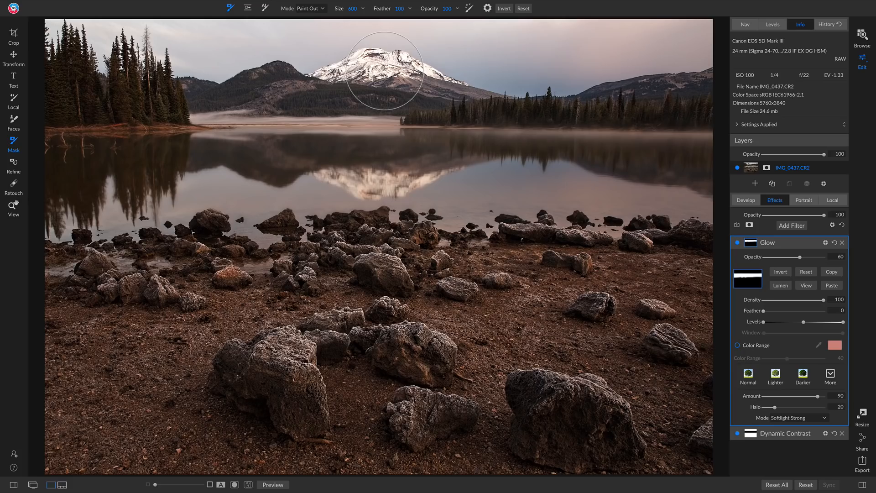
Compare the edited lake photo with the original, viewing the original at 100% on the mountain and in full
{"action": "key", "text": "ctrl+p"}
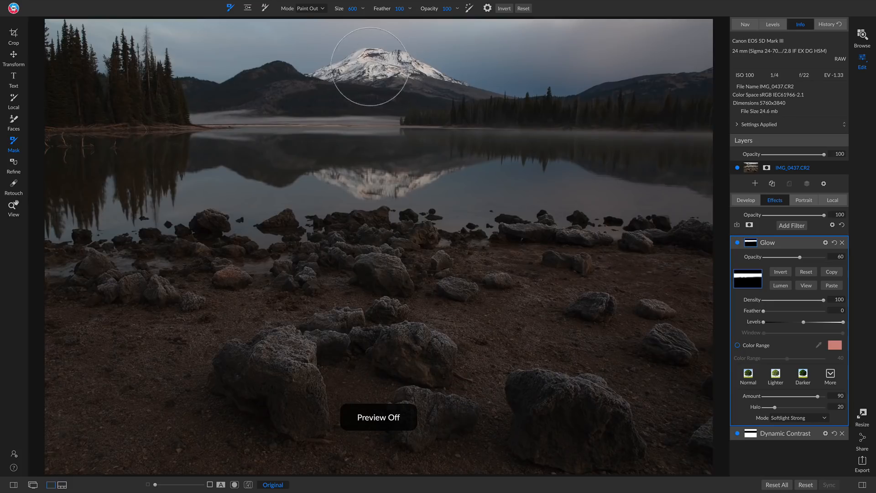
{"action": "key", "text": "z"}
{"action": "left_click", "coordinate": [372, 69]}
{"action": "left_click_drag", "start_coordinate": [378, 69], "coordinate": [377, 110]}
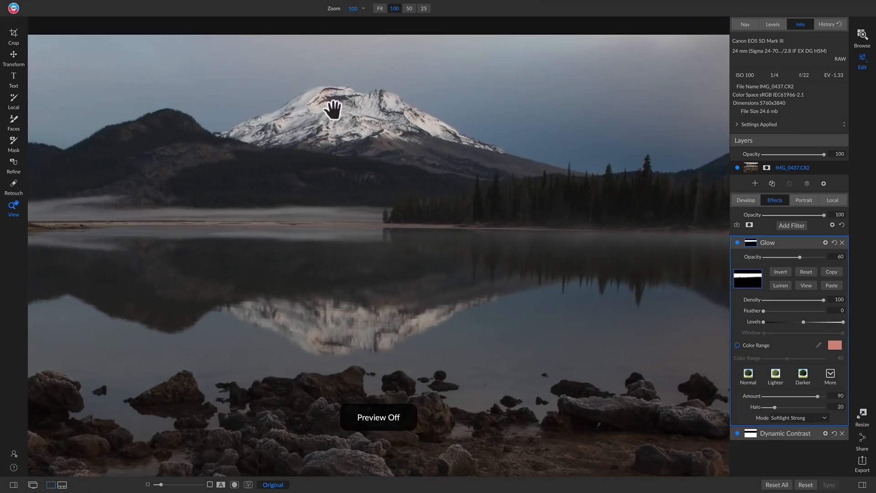
{"action": "left_click", "coordinate": [332, 92]}
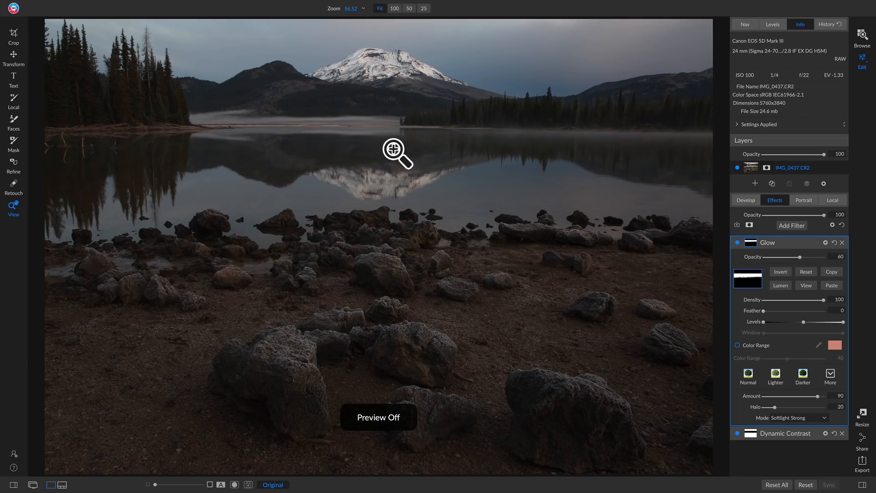
{"action": "key", "text": "backslash"}
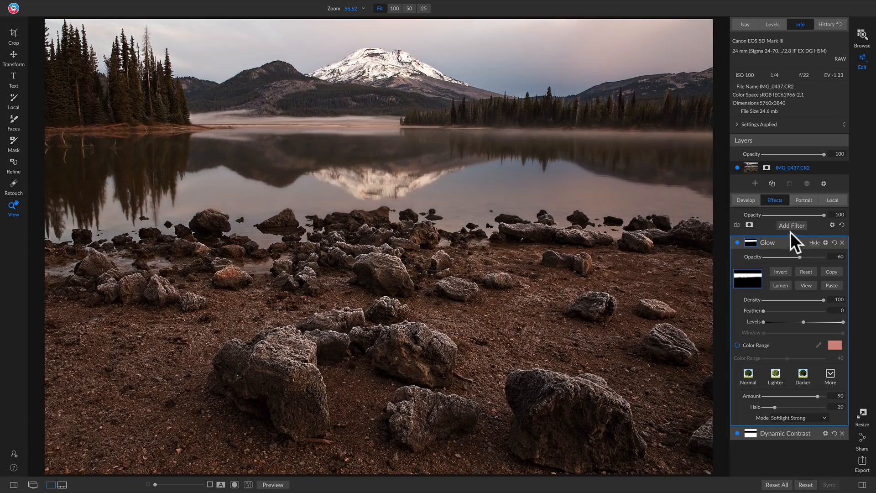
Add a Photo Filter with the orange 85 style and compare the photo with the filter off and on
{"action": "left_click", "coordinate": [793, 226]}
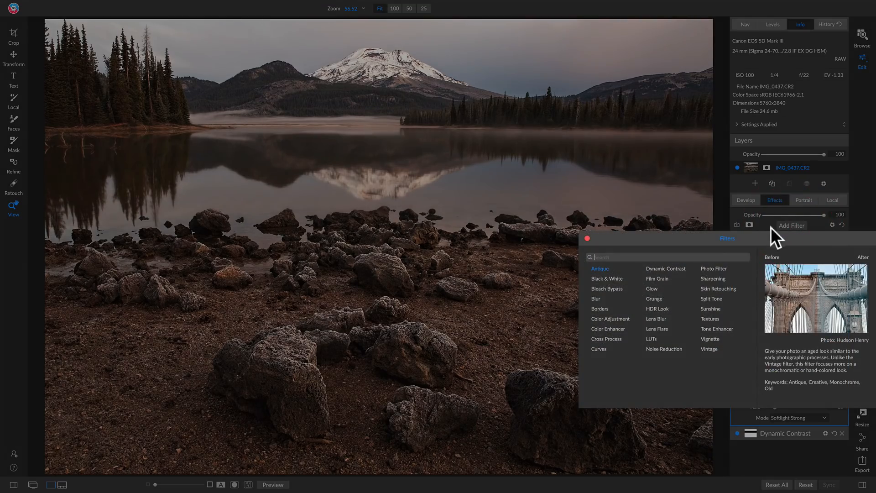
{"action": "left_click", "coordinate": [708, 269]}
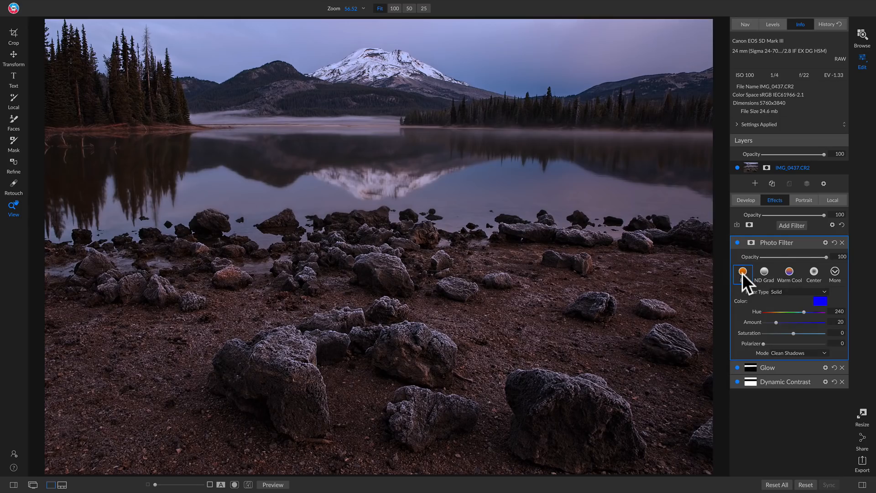
{"action": "left_click", "coordinate": [743, 272]}
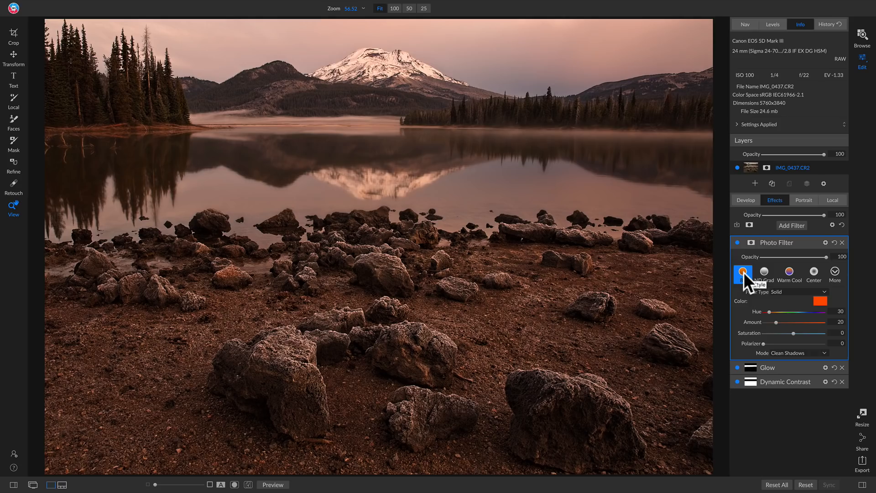
{"action": "left_click", "coordinate": [737, 242]}
{"action": "left_click", "coordinate": [738, 242]}
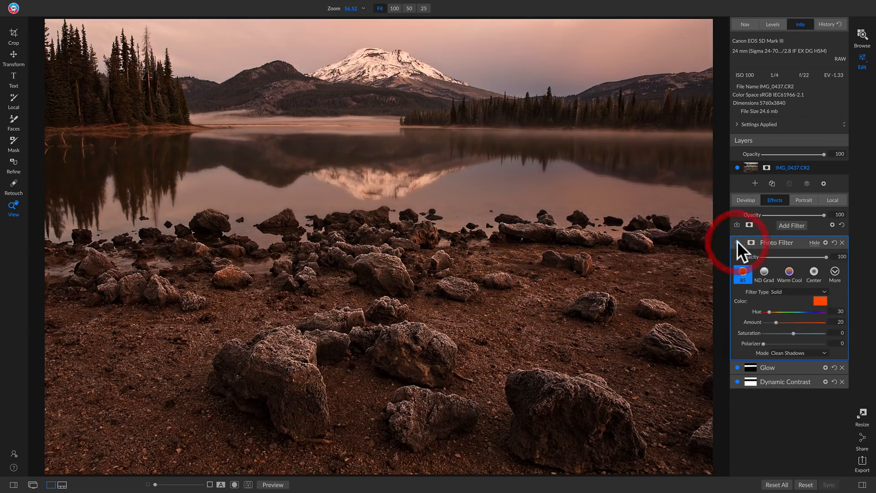
Set the Photo Filter's blending mode to Saturation
{"action": "left_click", "coordinate": [826, 242]}
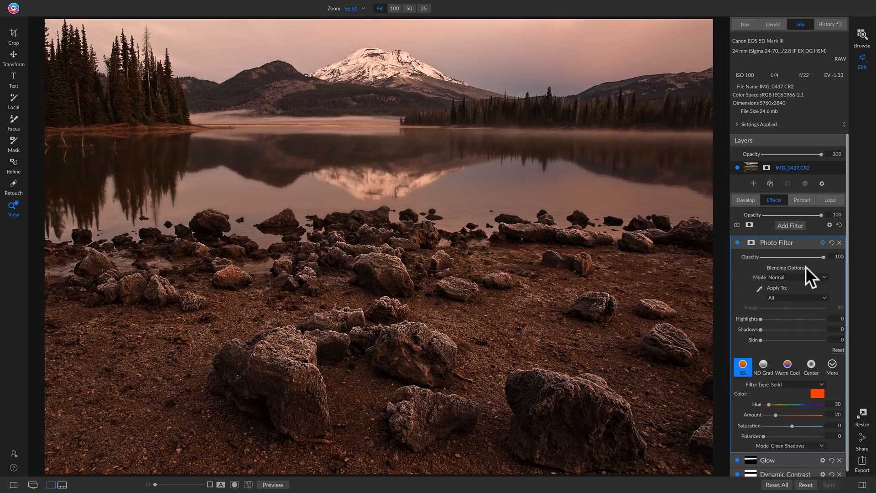
{"action": "left_click", "coordinate": [798, 277]}
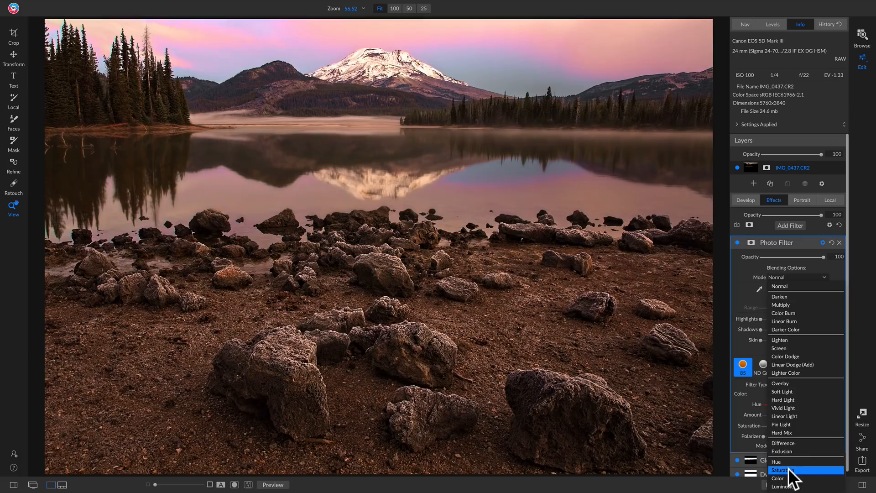
{"action": "left_click", "coordinate": [787, 470]}
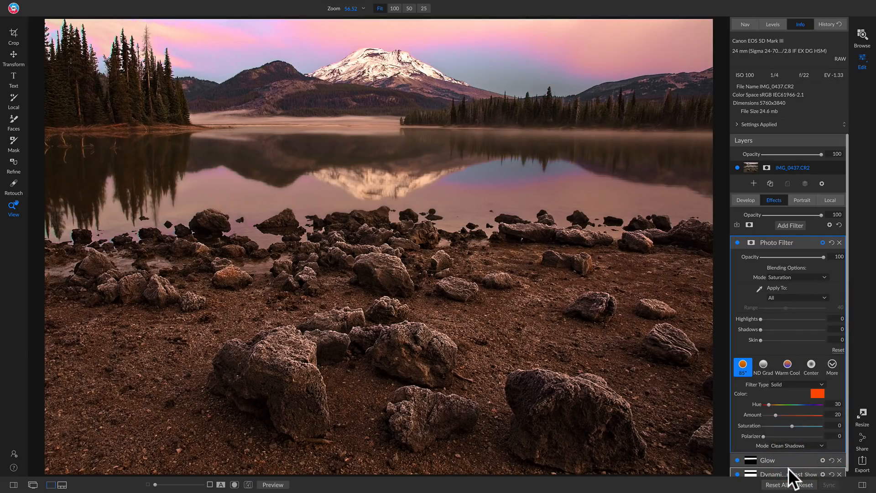
Compare the Saturation-blended Photo Filter off and on, both in full view and on the mountain at 100%
{"action": "left_click", "coordinate": [738, 243]}
{"action": "left_click", "coordinate": [737, 243]}
{"action": "left_click", "coordinate": [378, 64]}
{"action": "left_click_drag", "start_coordinate": [388, 94], "coordinate": [357, 160]}
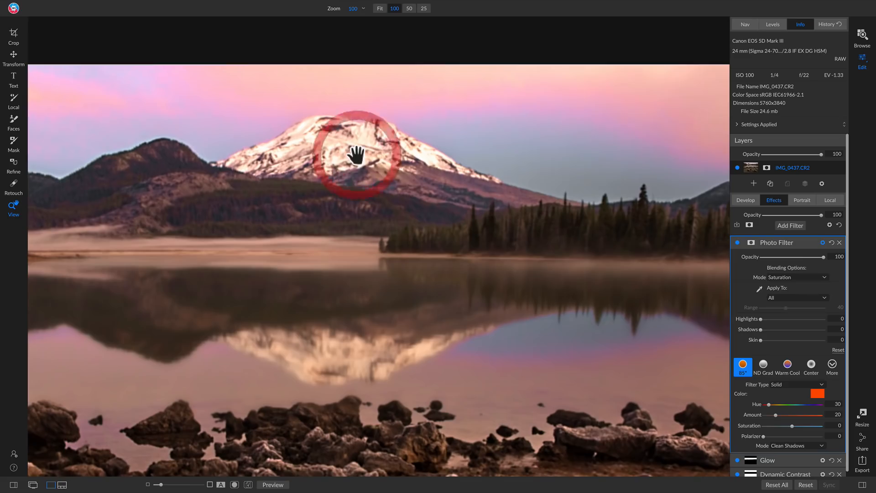
{"action": "left_click", "coordinate": [738, 242]}
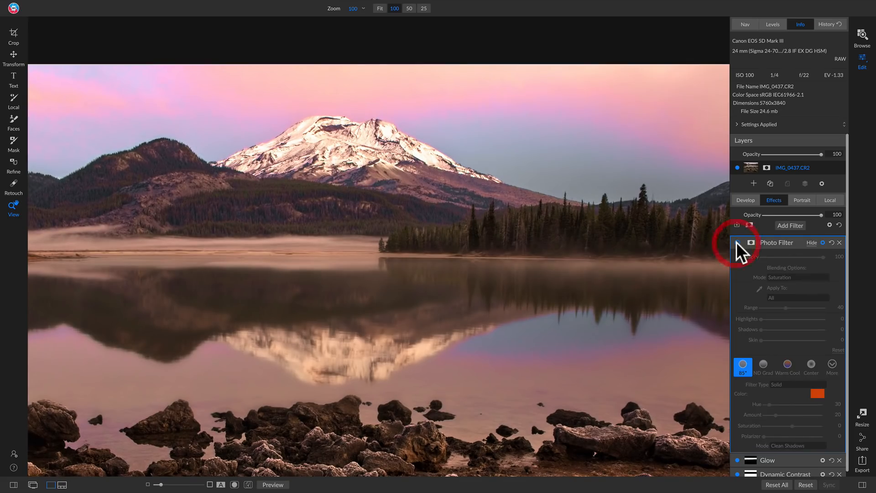
{"action": "left_click", "coordinate": [738, 242]}
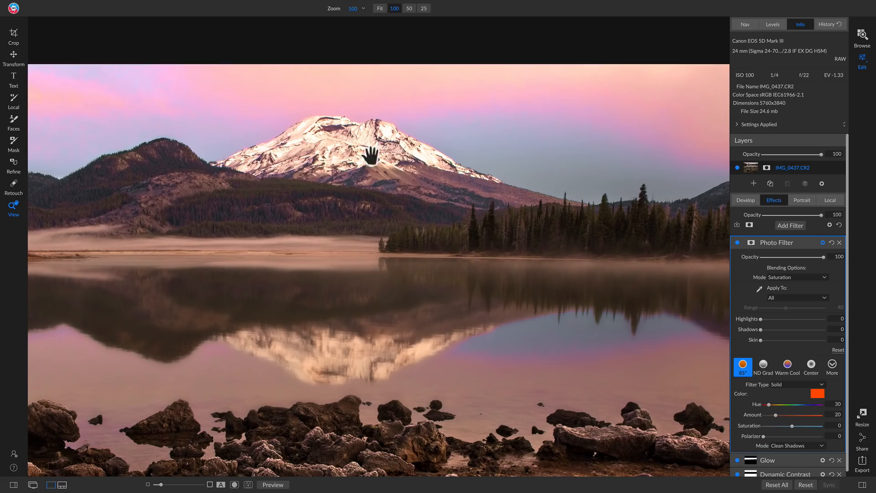
{"action": "key", "text": "ctrl+0"}
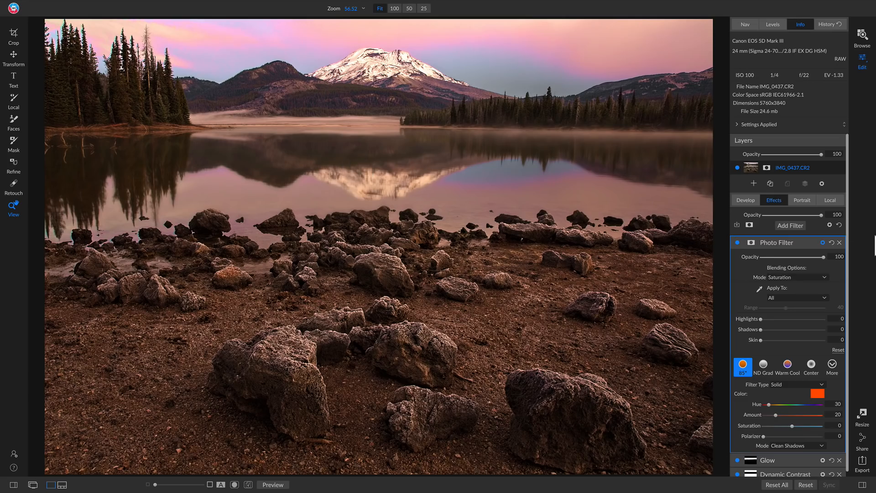
Invert the Photo Filter's mask to black and paint the filter in over the mountain and its reflection at brush size 600
{"action": "left_click", "coordinate": [750, 242]}
{"action": "left_click", "coordinate": [778, 271]}
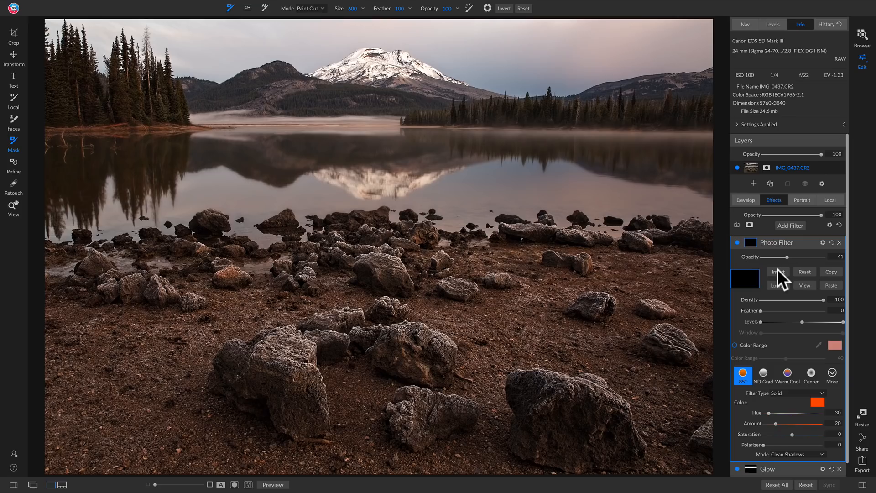
{"action": "key", "text": "x"}
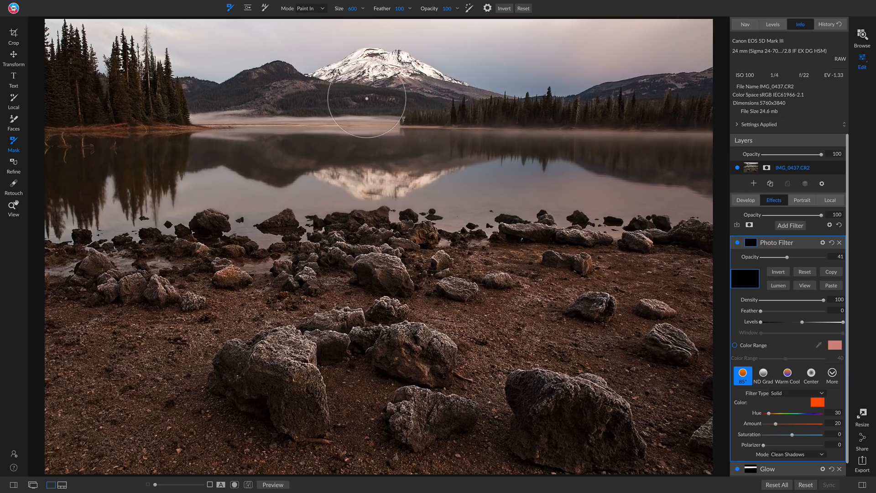
{"action": "mouse_move", "coordinate": [357, 84]}
{"action": "left_mouse_down"}
{"action": "mouse_move", "coordinate": [379, 72]}
{"action": "mouse_move", "coordinate": [417, 81]}
{"action": "mouse_move", "coordinate": [370, 76]}
{"action": "mouse_move", "coordinate": [263, 94]}
{"action": "mouse_move", "coordinate": [321, 81]}
{"action": "left_mouse_up"}
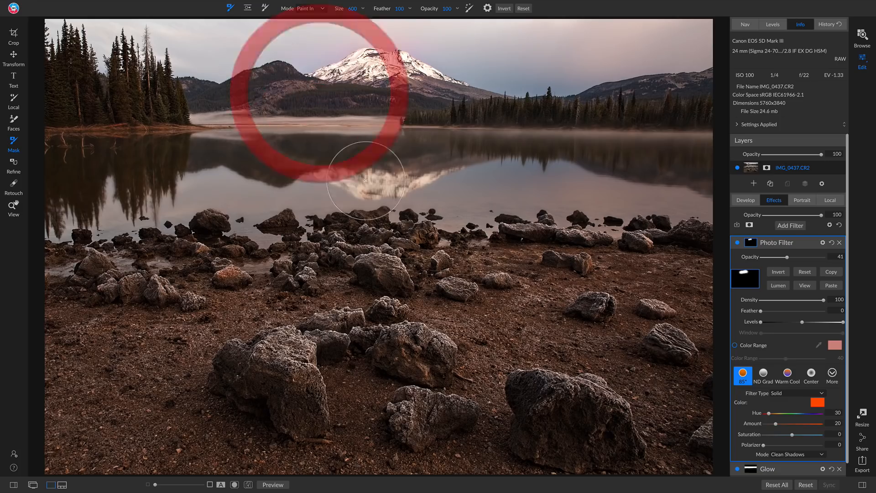
{"action": "mouse_move", "coordinate": [355, 192]}
{"action": "left_mouse_down"}
{"action": "mouse_move", "coordinate": [388, 181]}
{"action": "mouse_move", "coordinate": [428, 155]}
{"action": "mouse_move", "coordinate": [399, 173]}
{"action": "mouse_move", "coordinate": [454, 171]}
{"action": "left_mouse_up"}
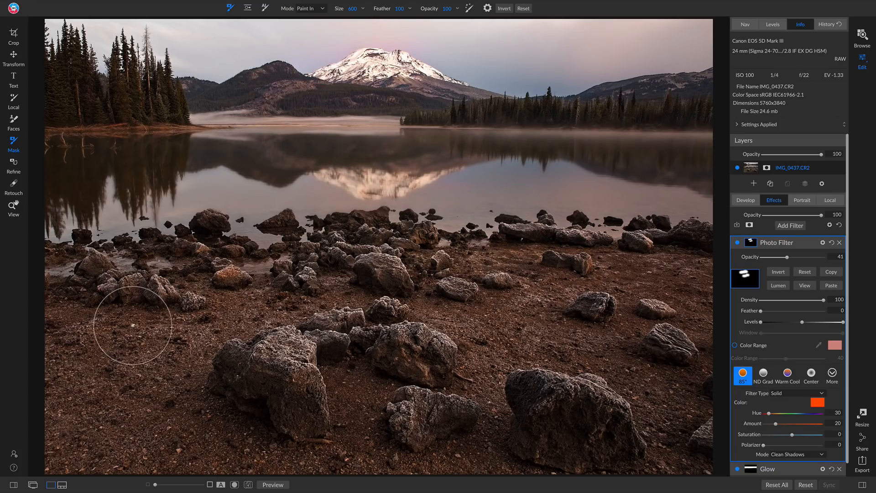
Enlarge the masking brush to 1200 and paint the Photo Filter in over both sides of the rocky foreground shore
{"action": "key", "text": "bracketright"}
{"action": "key", "text": "bracketright"}
{"action": "key", "text": "bracketright"}
{"action": "key", "text": "bracketright"}
{"action": "key", "text": "bracketright"}
{"action": "key", "text": "bracketright"}
{"action": "mouse_move", "coordinate": [137, 324]}
{"action": "left_mouse_down"}
{"action": "mouse_move", "coordinate": [92, 338]}
{"action": "mouse_move", "coordinate": [178, 340]}
{"action": "mouse_move", "coordinate": [226, 444]}
{"action": "mouse_move", "coordinate": [167, 406]}
{"action": "left_mouse_up"}
{"action": "mouse_move", "coordinate": [616, 362]}
{"action": "left_mouse_down"}
{"action": "mouse_move", "coordinate": [636, 319]}
{"action": "mouse_move", "coordinate": [589, 278]}
{"action": "left_mouse_up"}
{"action": "mouse_move", "coordinate": [646, 286]}
{"action": "left_mouse_down"}
{"action": "mouse_move", "coordinate": [538, 274]}
{"action": "mouse_move", "coordinate": [712, 310]}
{"action": "mouse_move", "coordinate": [518, 431]}
{"action": "mouse_move", "coordinate": [528, 440]}
{"action": "mouse_move", "coordinate": [622, 427]}
{"action": "left_mouse_up"}
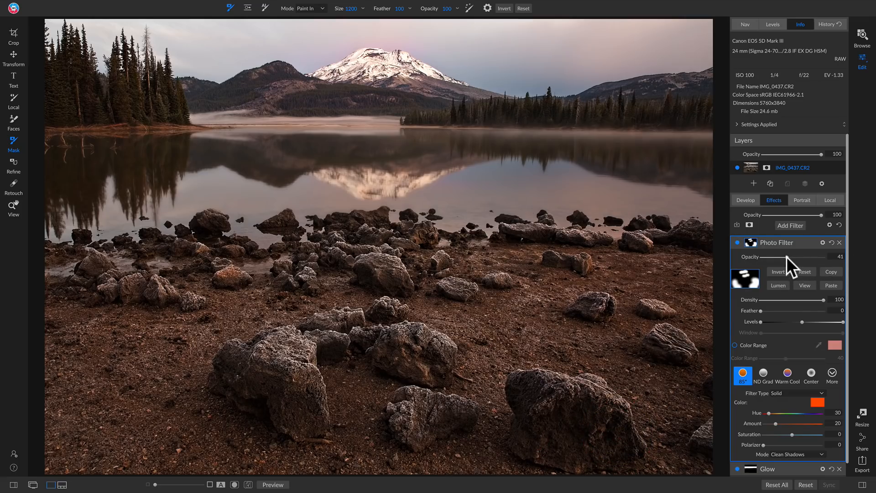
Try the Photo Filter at opacity 59 and compare the full photo with the filter off and on
{"action": "left_click_drag", "start_coordinate": [788, 256], "coordinate": [797, 258]}
{"action": "left_click", "coordinate": [737, 242]}
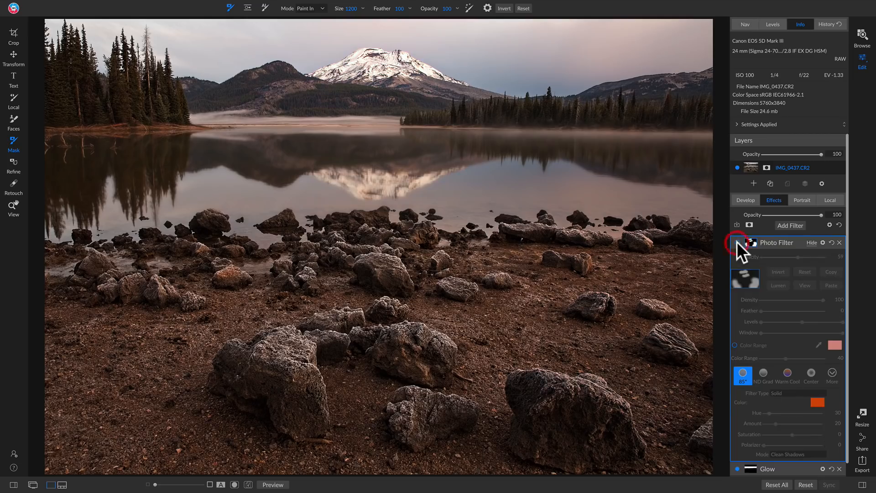
{"action": "left_click", "coordinate": [737, 242]}
{"action": "left_click", "coordinate": [737, 242]}
{"action": "left_click", "coordinate": [737, 242]}
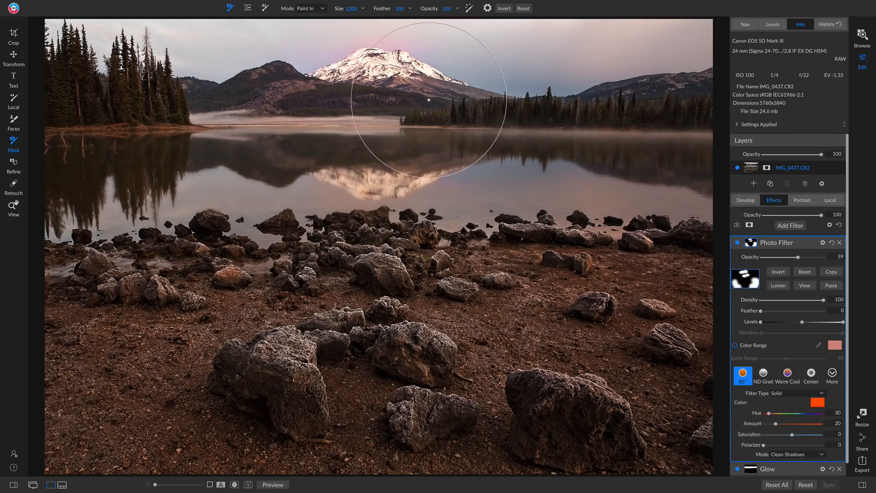
Examine the mountain and reflection at 100% with the masked Photo Filter off and on, and return to the full view
{"action": "key", "text": "z"}
{"action": "left_click", "coordinate": [403, 96]}
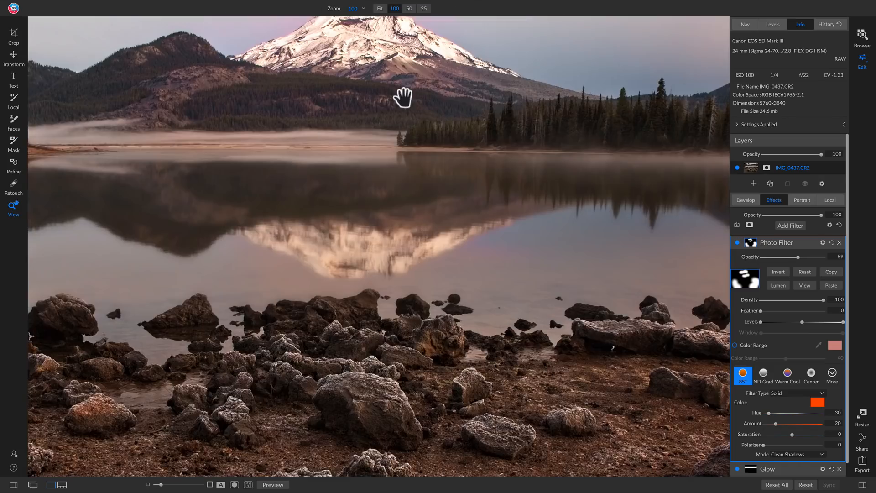
{"action": "left_click", "coordinate": [362, 152]}
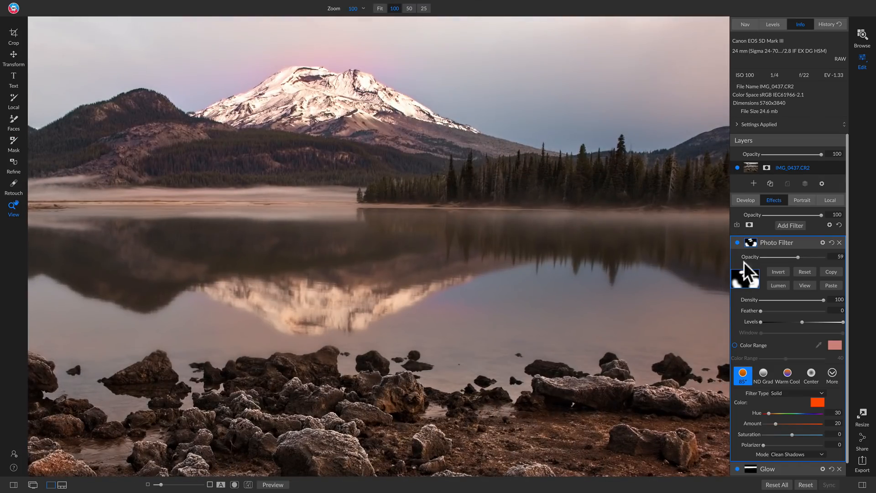
{"action": "left_click", "coordinate": [738, 242]}
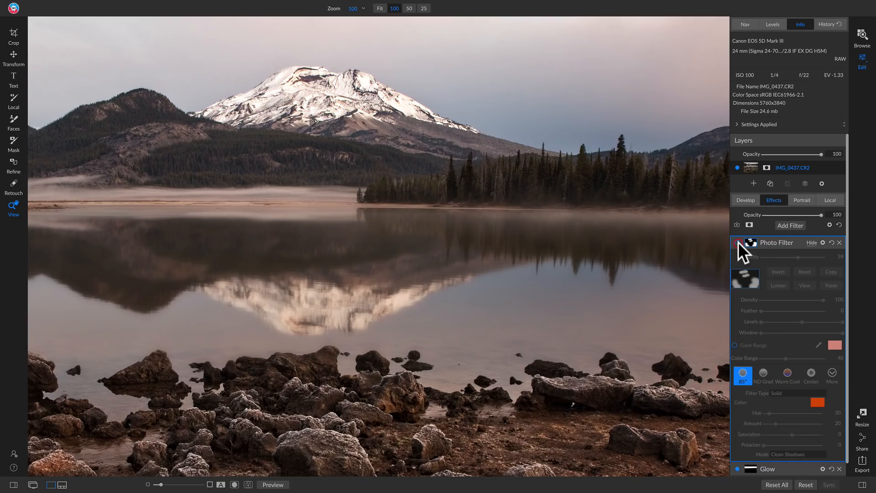
{"action": "left_click", "coordinate": [738, 242]}
{"action": "left_click", "coordinate": [738, 242]}
{"action": "left_click", "coordinate": [738, 242]}
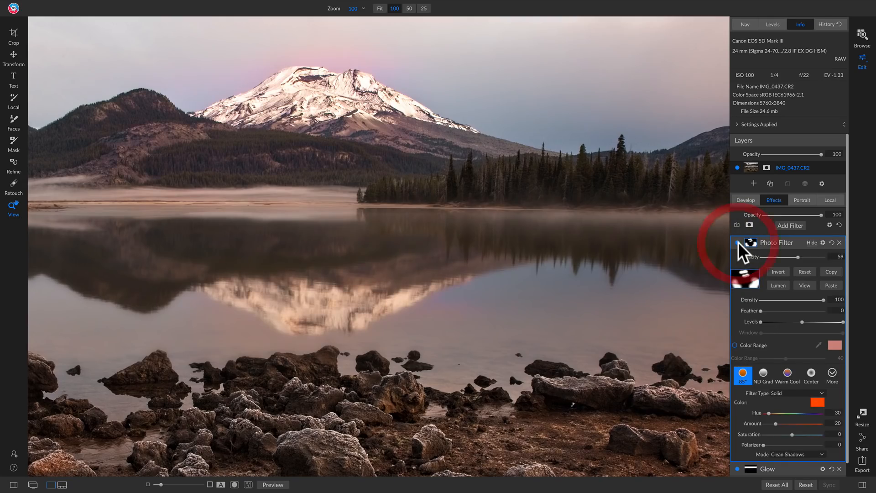
{"action": "left_click", "coordinate": [377, 221]}
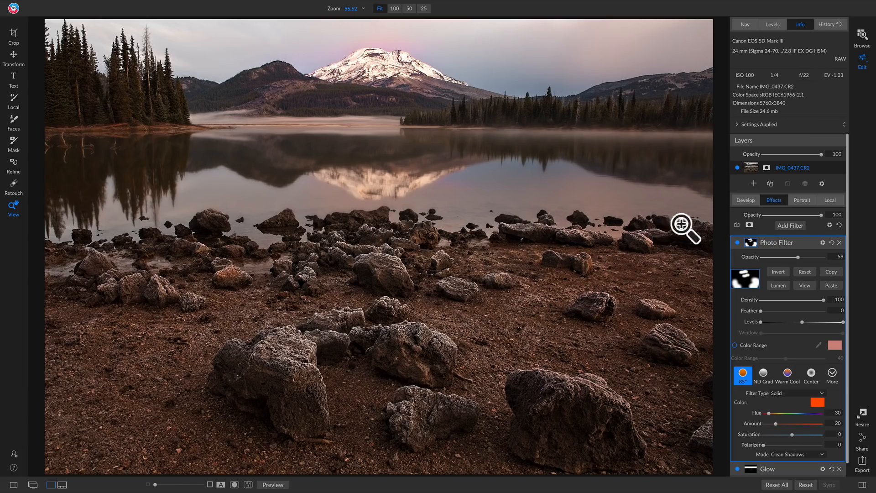
Lower the Photo Filter's opacity to 37 and review the edited lake photo against the original
{"action": "left_click_drag", "start_coordinate": [798, 257], "coordinate": [785, 257]}
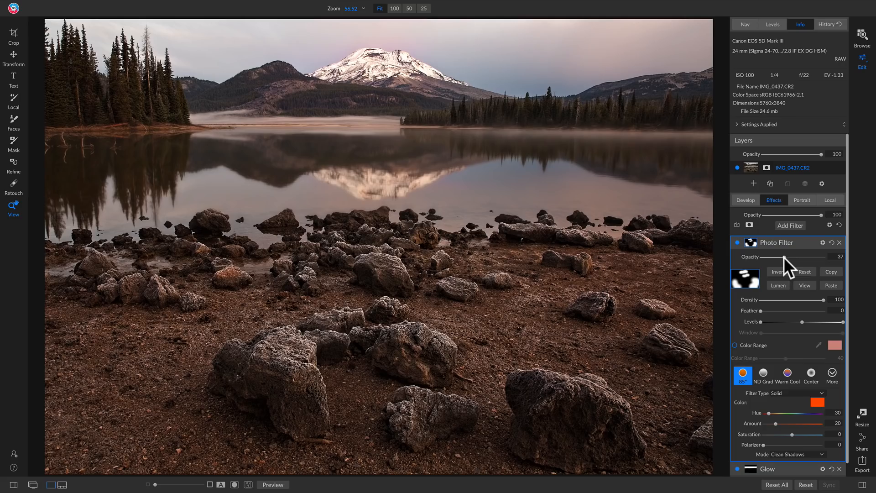
{"action": "key", "text": "backslash"}
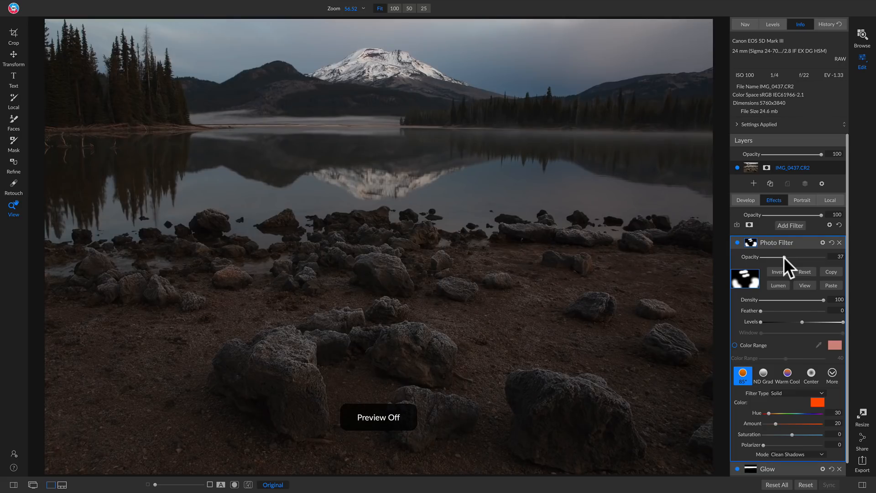
{"action": "key", "text": "backslash"}
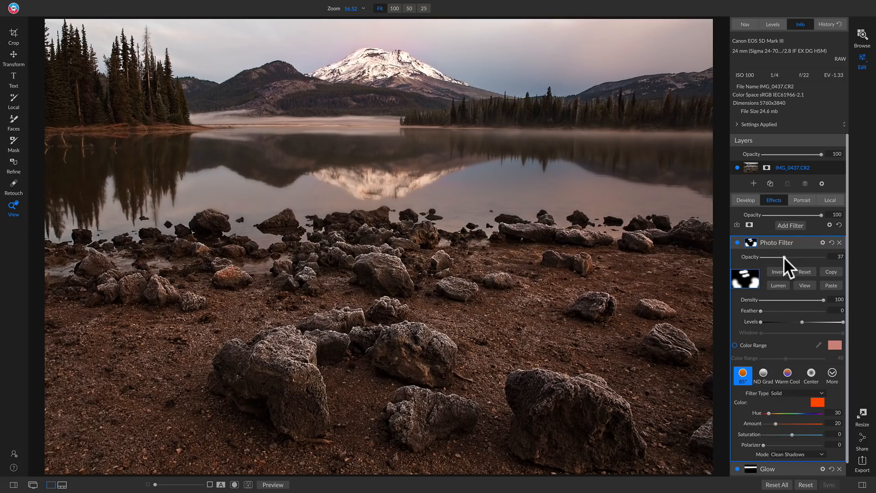
{"action": "left_click", "coordinate": [751, 199]}
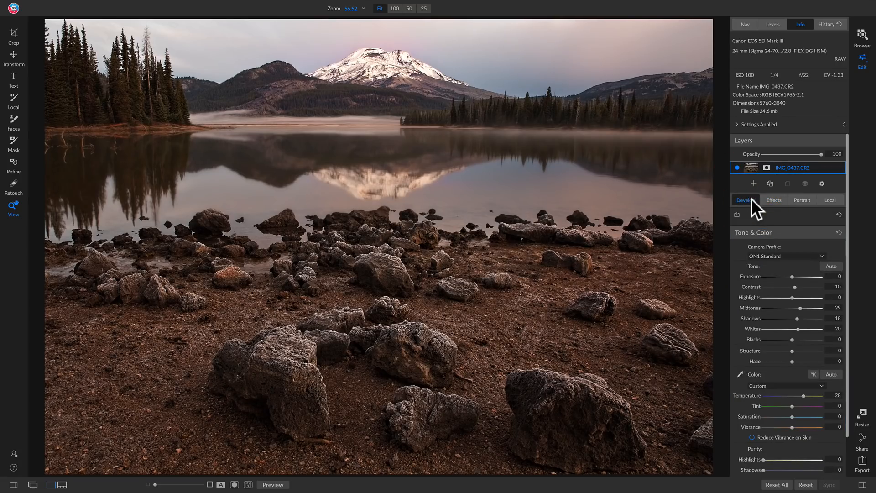
{"action": "left_click", "coordinate": [770, 201]}
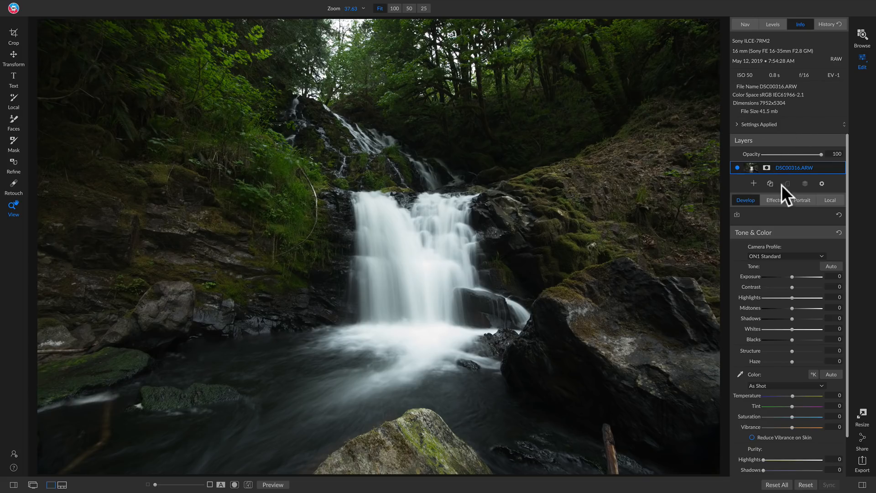
Crop the waterfall photo to about 6443 × 4358 pixels, repositioning it in the frame to suit the falls and foreground rock
{"action": "left_click", "coordinate": [12, 31]}
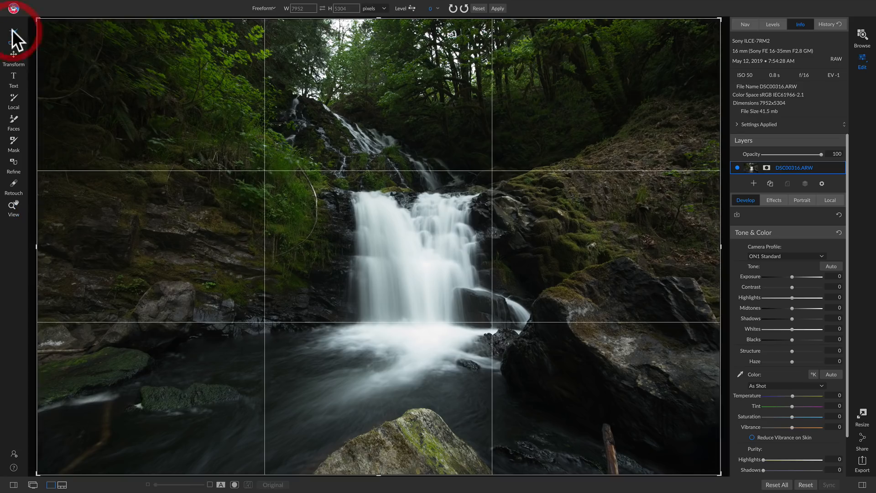
{"action": "left_click_drag", "start_coordinate": [40, 19], "coordinate": [103, 63]}
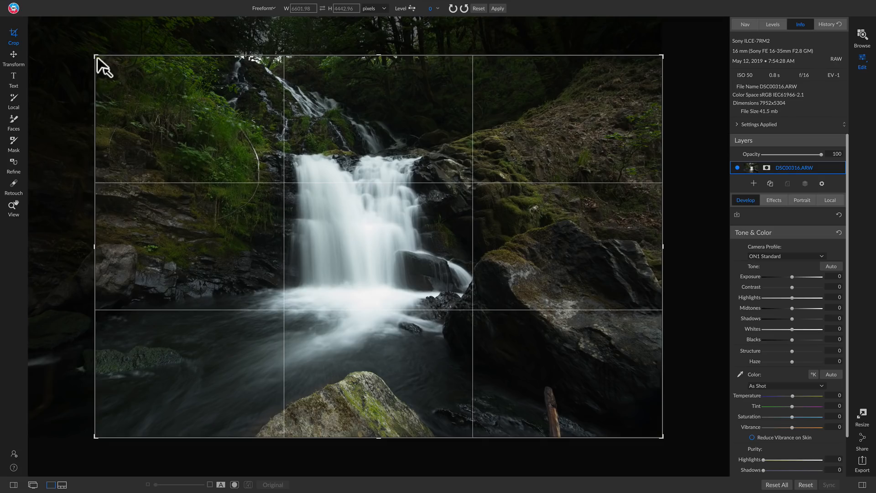
{"action": "left_click_drag", "start_coordinate": [97, 59], "coordinate": [102, 61]}
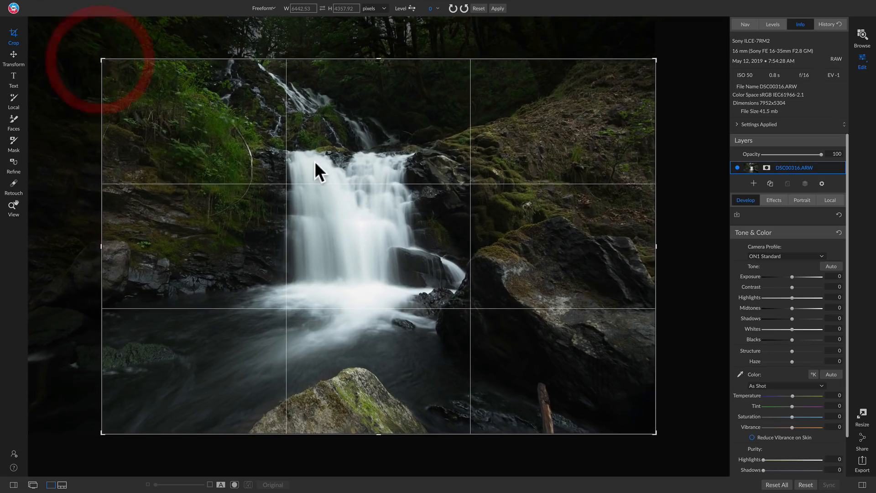
{"action": "left_click_drag", "start_coordinate": [315, 162], "coordinate": [332, 169]}
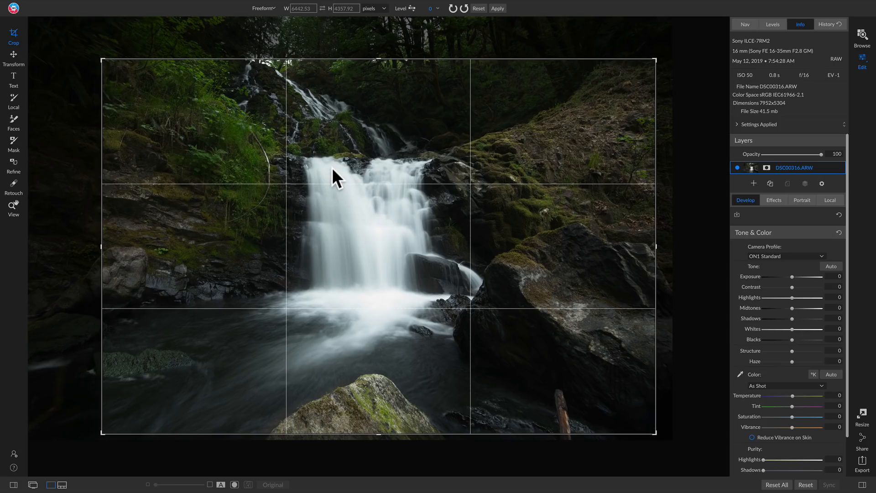
{"action": "key", "text": "z"}
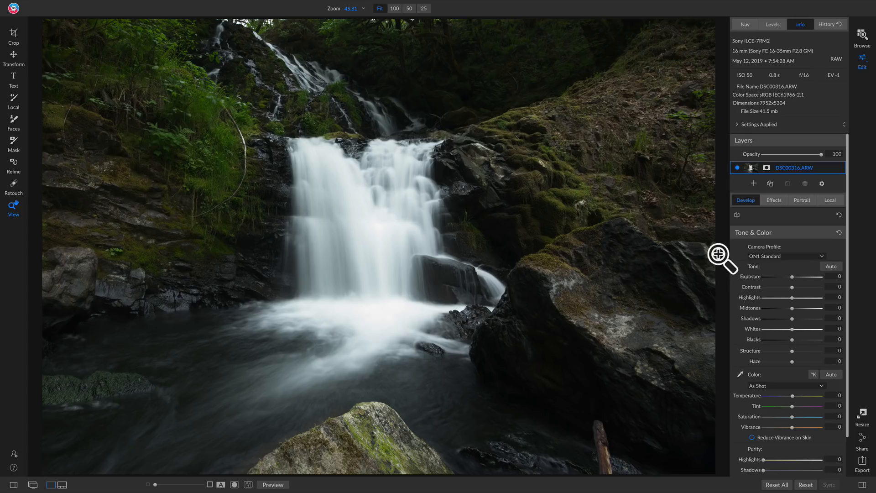
Set the waterfall photo's camera profile to ON1 Landscape
{"action": "left_click", "coordinate": [779, 254]}
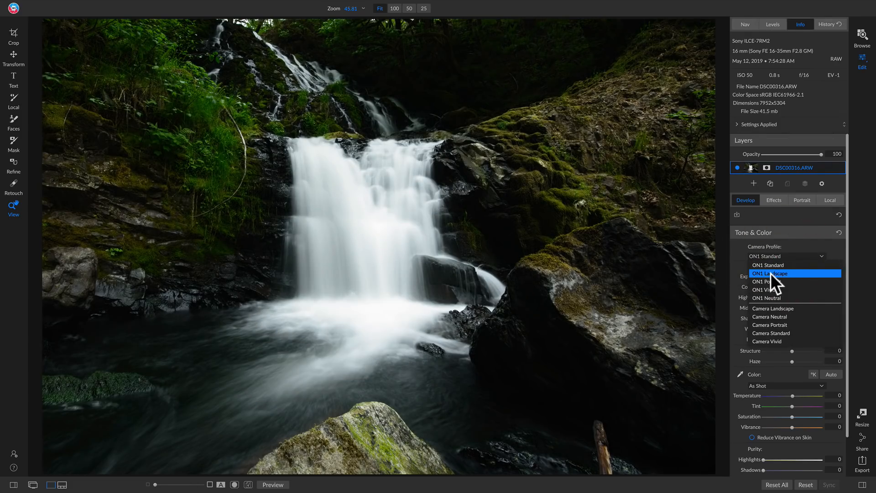
{"action": "left_click", "coordinate": [771, 273]}
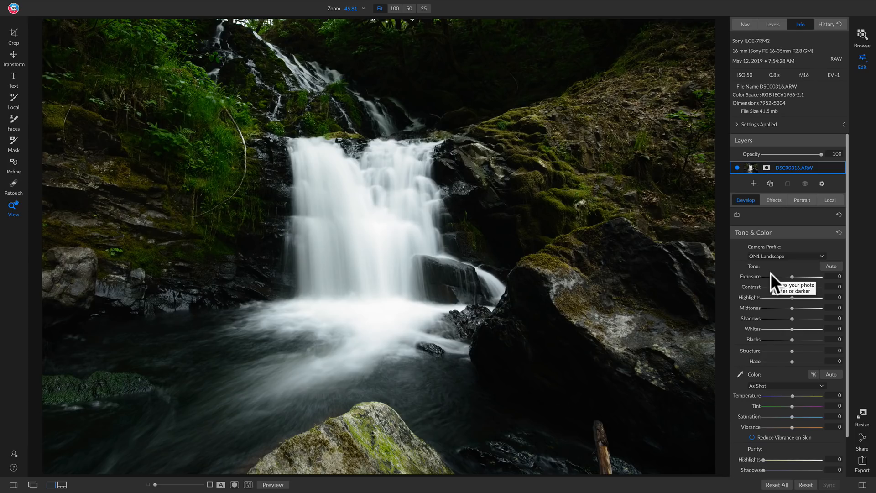
{"action": "key", "text": "ctrl+p"}
{"action": "key", "text": "ctrl+p"}
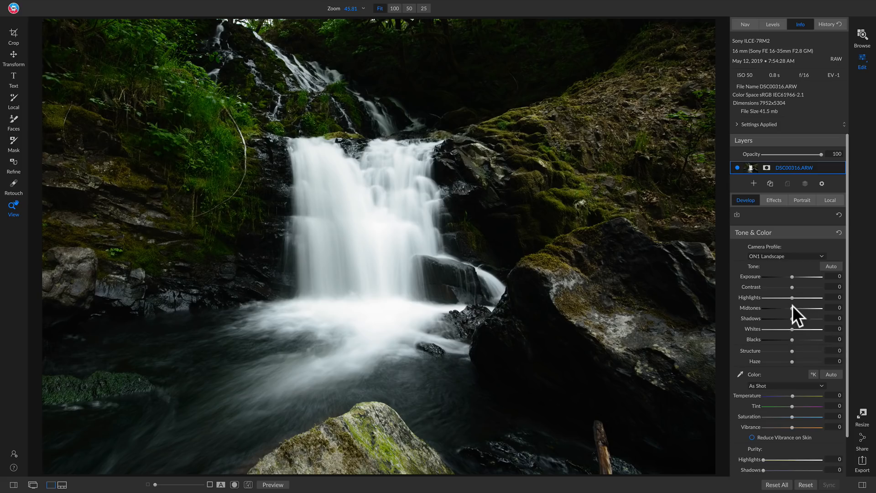
Try Midtones at 15 with Shadows at 20, and separately Exposure at 0.2, resetting the sliders after each attempt
{"action": "left_click_drag", "start_coordinate": [791, 308], "coordinate": [794, 308]}
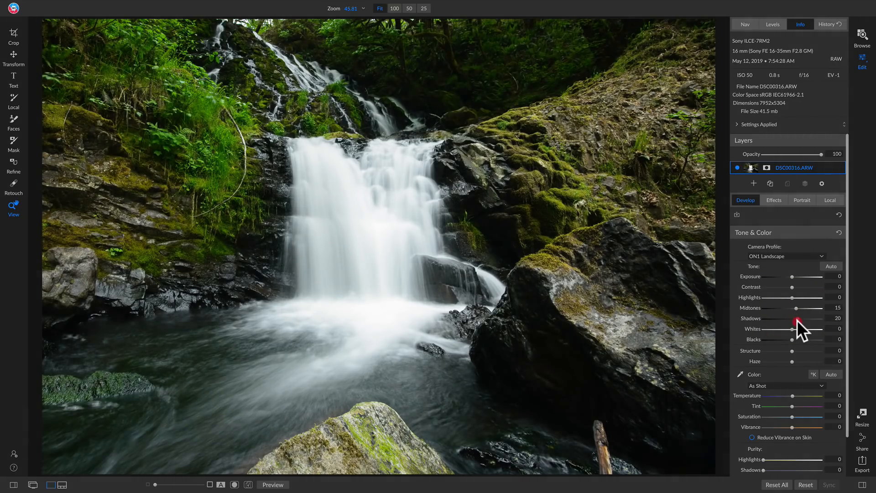
{"action": "double_click", "coordinate": [750, 318]}
{"action": "double_click", "coordinate": [753, 307]}
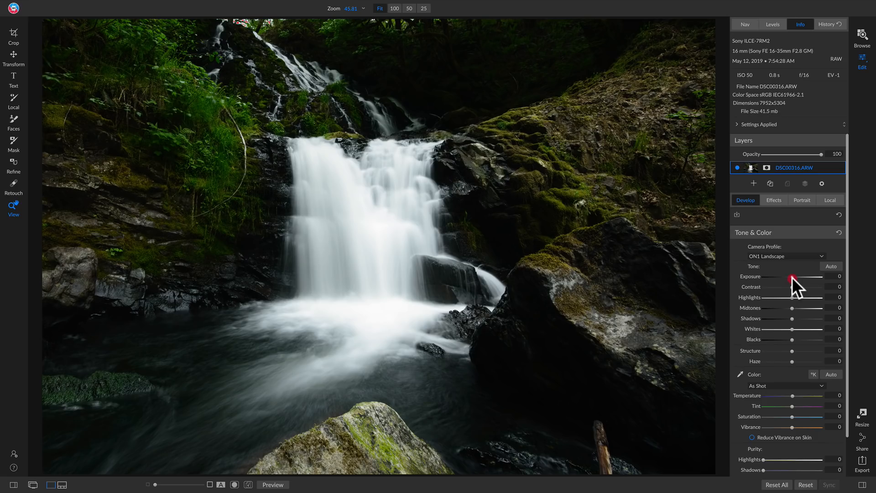
{"action": "left_click_drag", "start_coordinate": [792, 278], "coordinate": [793, 277]}
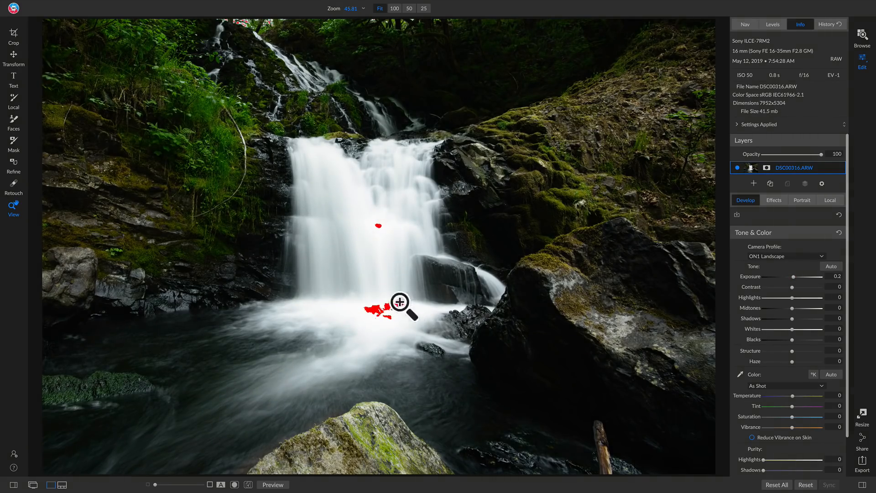
{"action": "double_click", "coordinate": [752, 276]}
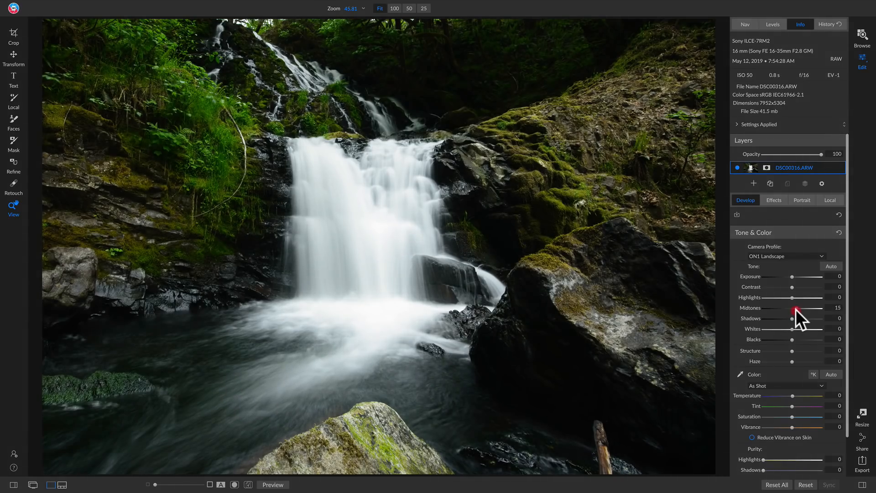
Set Midtones to 15, Shadows to 13, Contrast to -26 and Blacks to -7, and compare the waterfall with the original
{"action": "left_click_drag", "start_coordinate": [793, 318], "coordinate": [795, 319]}
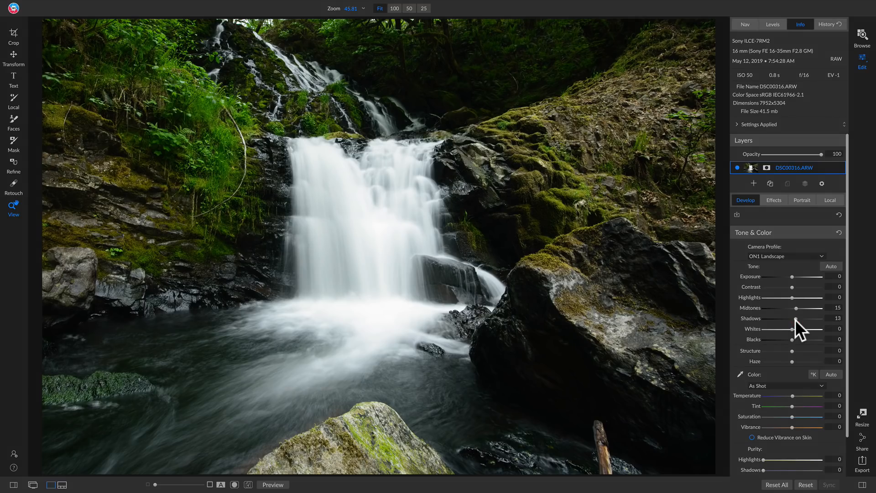
{"action": "left_click_drag", "start_coordinate": [792, 286], "coordinate": [788, 286]}
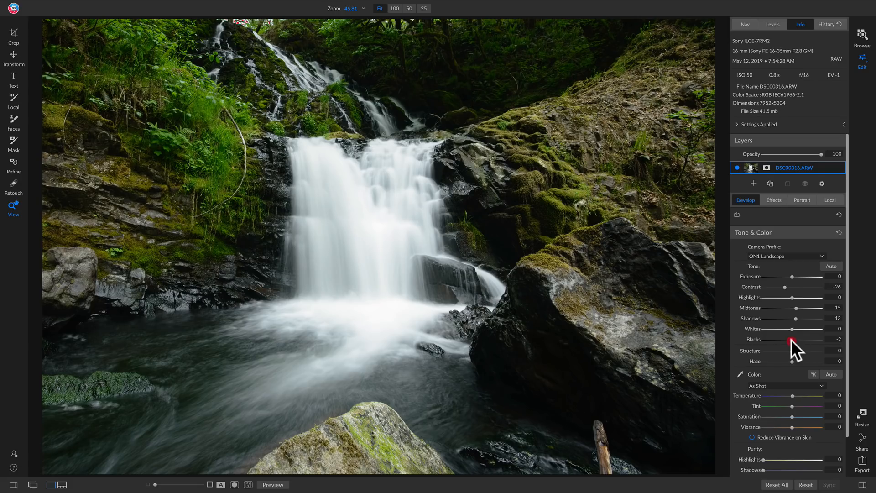
{"action": "left_click_drag", "start_coordinate": [790, 340], "coordinate": [790, 341]}
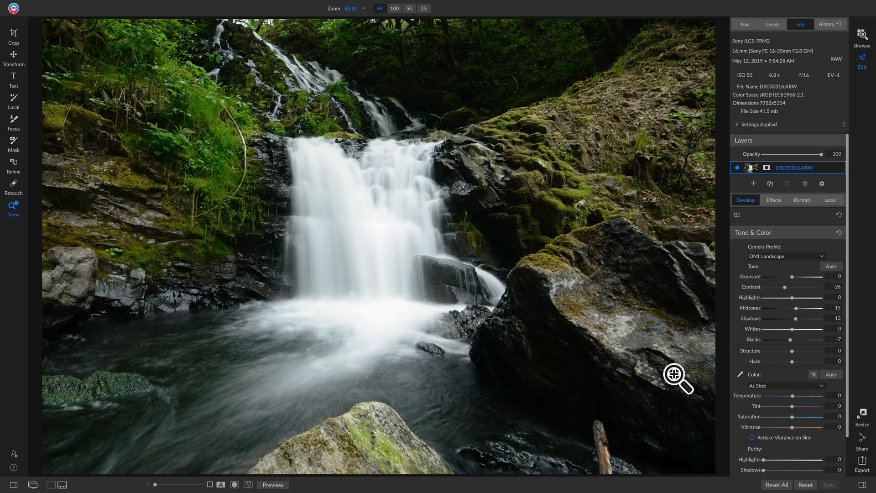
{"action": "key", "text": "backslash"}
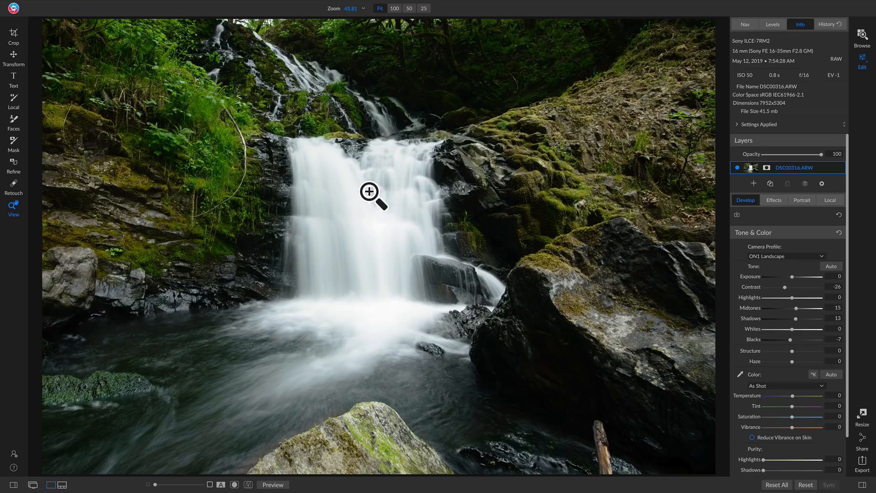
Add a Dynamic Contrast filter to the waterfall photo
{"action": "left_click", "coordinate": [775, 201]}
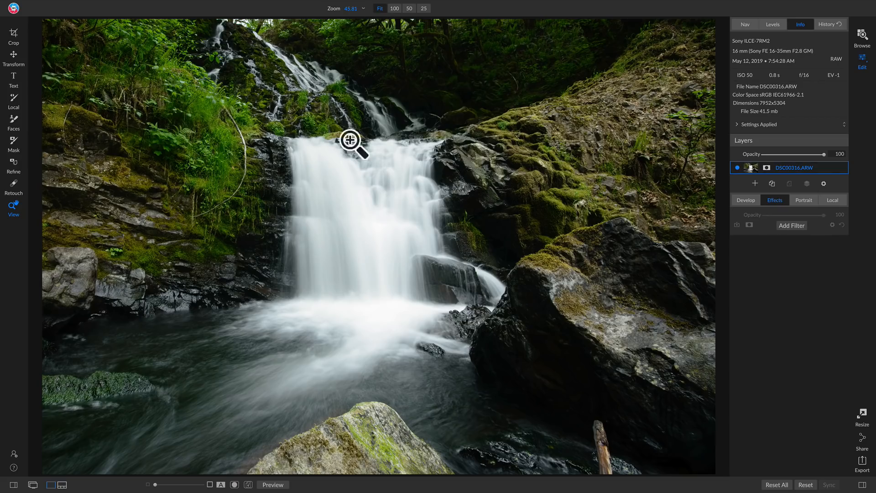
{"action": "left_click", "coordinate": [792, 226]}
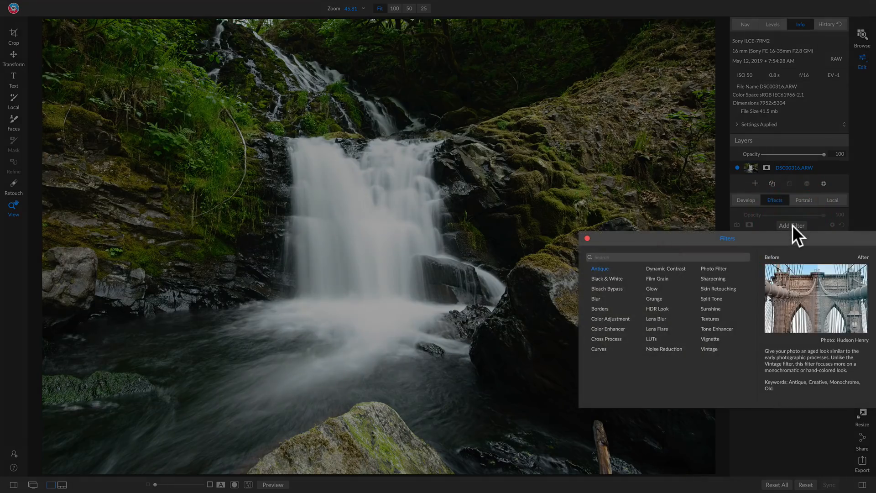
{"action": "left_click", "coordinate": [664, 270]}
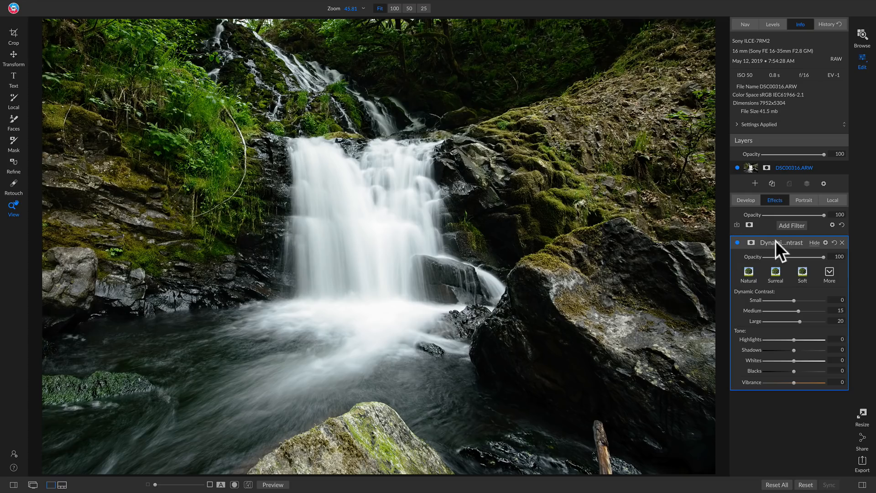
Give the Dynamic Contrast filter an inverted luminosity mask and adjust its levels to darken the falls while keeping the surroundings bright
{"action": "left_click", "coordinate": [751, 242]}
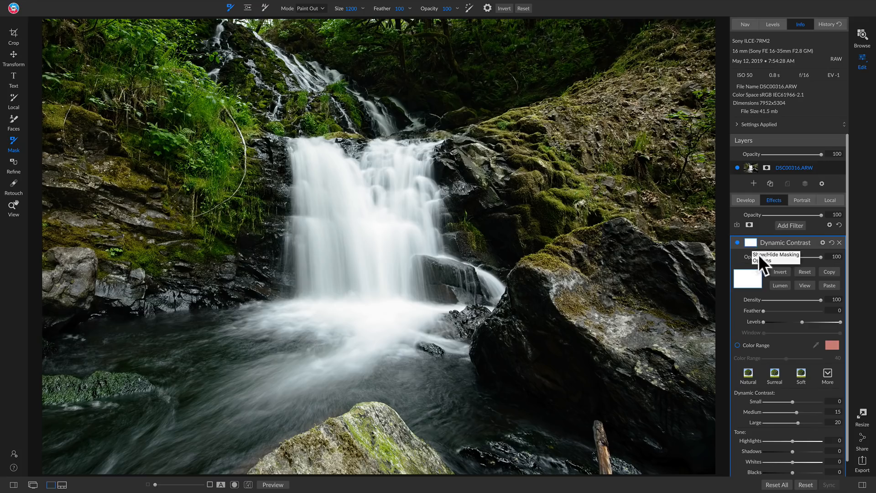
{"action": "left_click", "coordinate": [780, 285]}
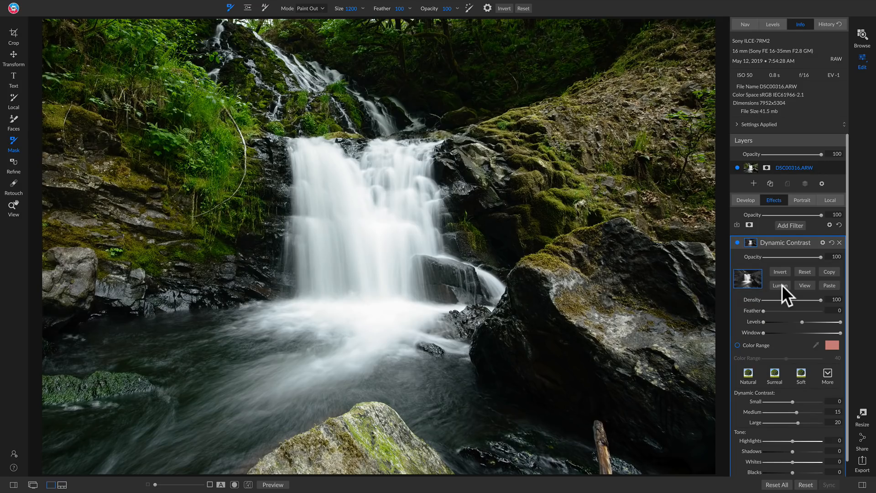
{"action": "left_click", "coordinate": [802, 286]}
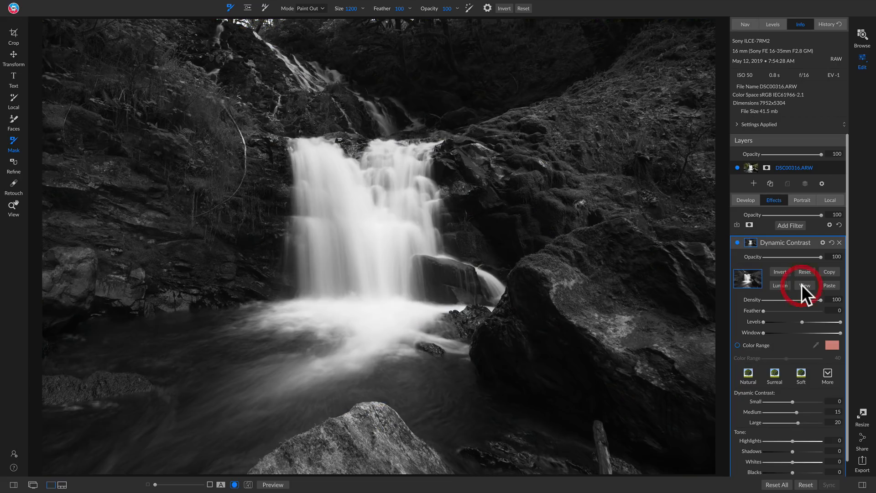
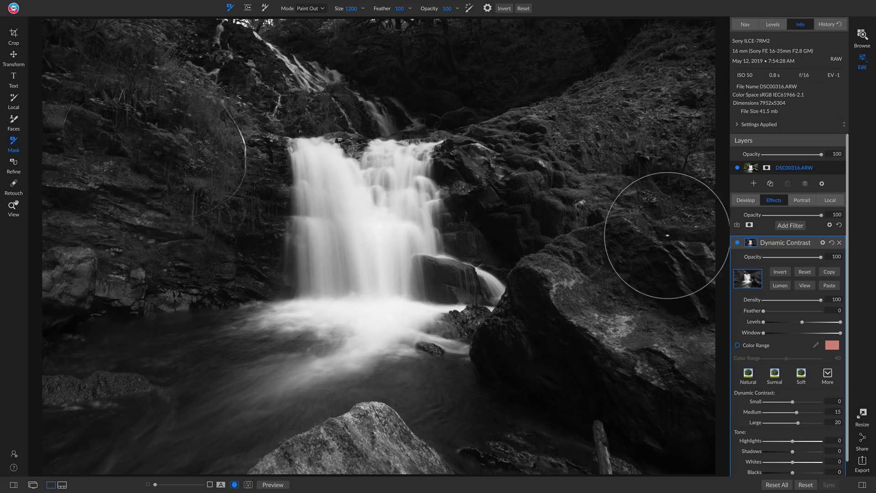
{"action": "left_click", "coordinate": [780, 272]}
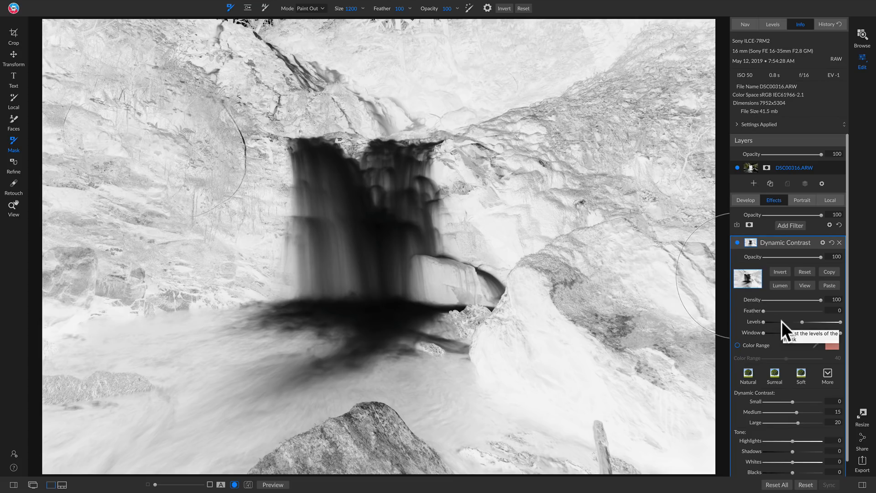
{"action": "left_click", "coordinate": [803, 322]}
{"action": "left_click_drag", "start_coordinate": [799, 322], "coordinate": [790, 322]}
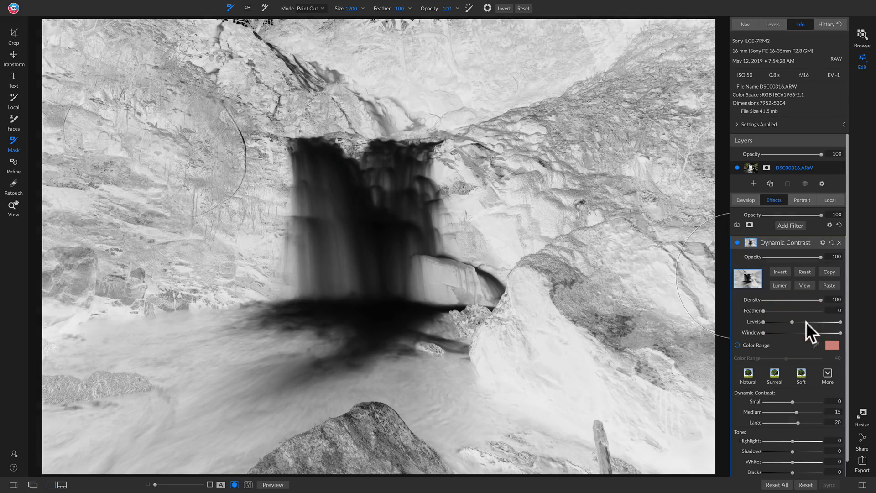
{"action": "left_click_drag", "start_coordinate": [838, 322], "coordinate": [816, 321]}
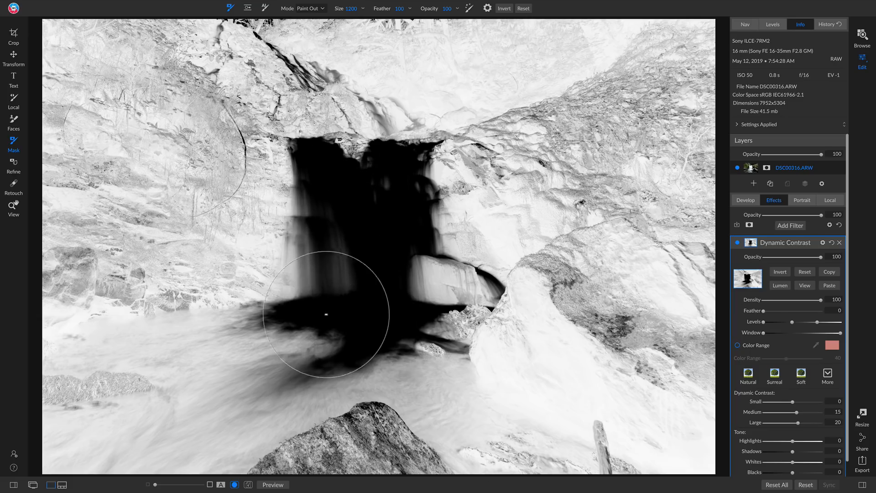
Paint the pool out of the Dynamic Contrast mask, reducing the brush size to 500 around the foreground rock, and return to the photo view
{"action": "mouse_move", "coordinate": [293, 351]}
{"action": "left_mouse_down"}
{"action": "mouse_move", "coordinate": [256, 368]}
{"action": "mouse_move", "coordinate": [197, 421]}
{"action": "mouse_move", "coordinate": [91, 456]}
{"action": "mouse_move", "coordinate": [241, 370]}
{"action": "mouse_move", "coordinate": [182, 368]}
{"action": "mouse_move", "coordinate": [55, 405]}
{"action": "mouse_move", "coordinate": [219, 344]}
{"action": "left_mouse_up"}
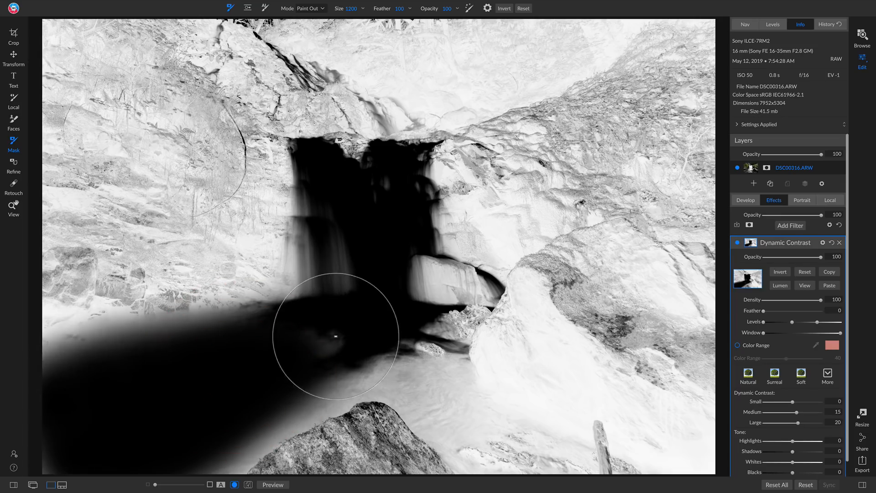
{"action": "key", "text": "bracketleft"}
{"action": "key", "text": "bracketleft"}
{"action": "key", "text": "bracketleft"}
{"action": "key", "text": "bracketleft"}
{"action": "key", "text": "bracketleft"}
{"action": "key", "text": "bracketleft"}
{"action": "key", "text": "bracketleft"}
{"action": "mouse_move", "coordinate": [360, 379]}
{"action": "left_mouse_down"}
{"action": "mouse_move", "coordinate": [209, 450]}
{"action": "mouse_move", "coordinate": [211, 470]}
{"action": "mouse_move", "coordinate": [313, 391]}
{"action": "mouse_move", "coordinate": [389, 367]}
{"action": "mouse_move", "coordinate": [453, 413]}
{"action": "mouse_move", "coordinate": [458, 397]}
{"action": "mouse_move", "coordinate": [434, 406]}
{"action": "mouse_move", "coordinate": [446, 454]}
{"action": "mouse_move", "coordinate": [379, 383]}
{"action": "left_mouse_up"}
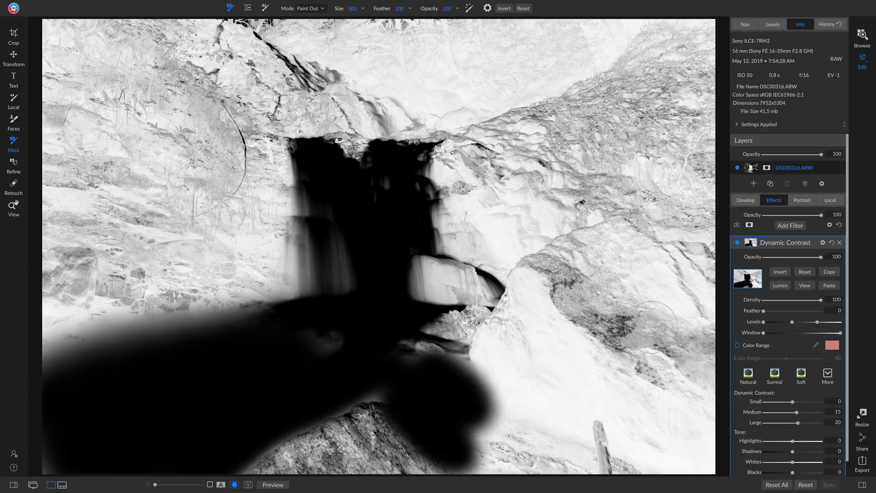
{"action": "left_click", "coordinate": [808, 281]}
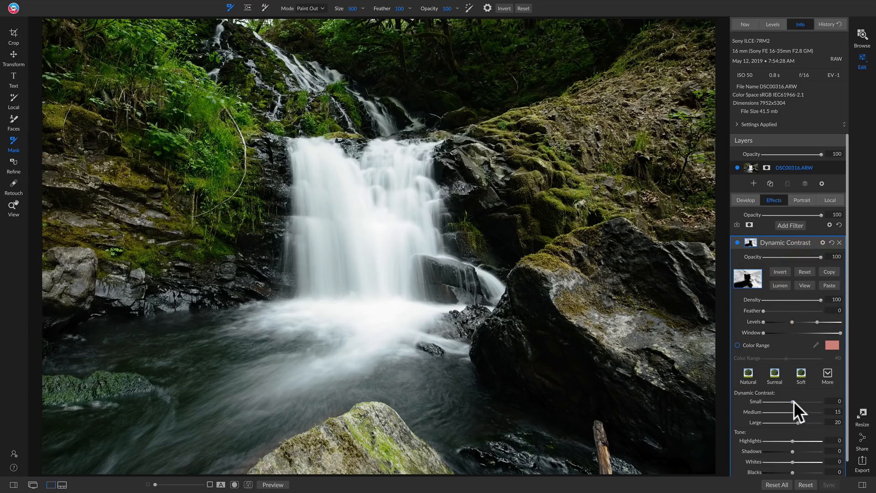
Set Dynamic Contrast's Small to 14 and Shadows to 34, and compare the photo with the filter off and on
{"action": "left_click_drag", "start_coordinate": [793, 401], "coordinate": [795, 402]}
{"action": "scroll", "coordinate": [768, 417], "scroll_direction": "down", "scroll_amount": 1}
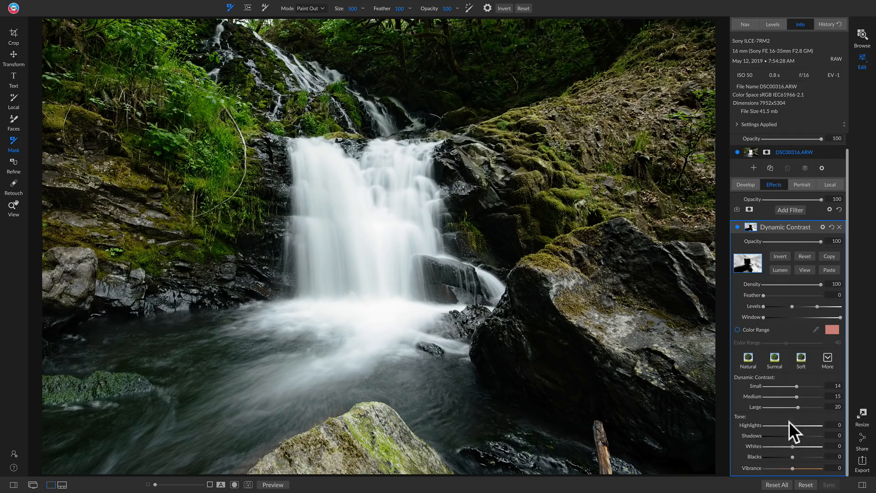
{"action": "left_click_drag", "start_coordinate": [795, 435], "coordinate": [800, 435]}
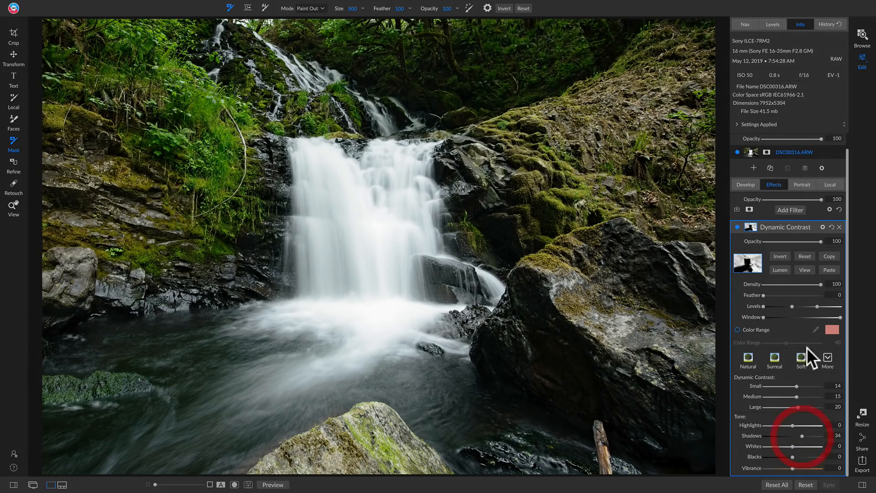
{"action": "left_click", "coordinate": [736, 227]}
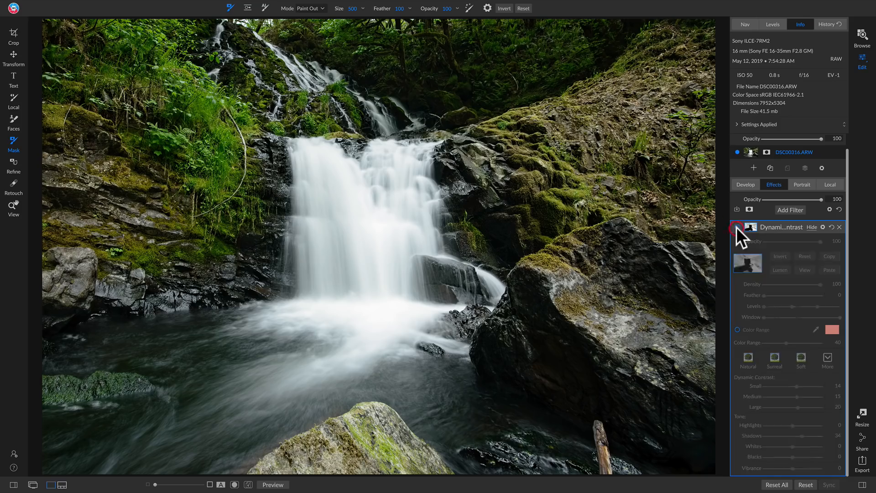
{"action": "left_click", "coordinate": [737, 227]}
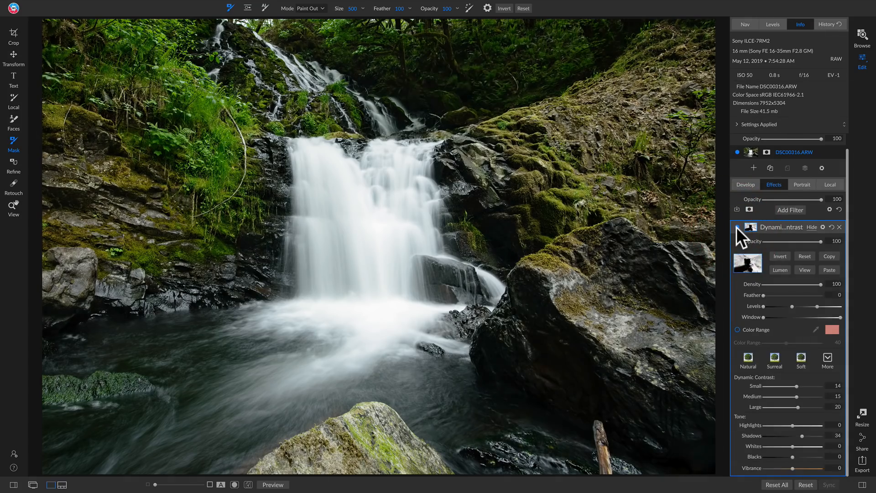
{"action": "left_click", "coordinate": [737, 226]}
{"action": "left_click", "coordinate": [736, 227]}
Add a Glow filter with the Charge More - Subtle style
{"action": "left_click", "coordinate": [790, 210]}
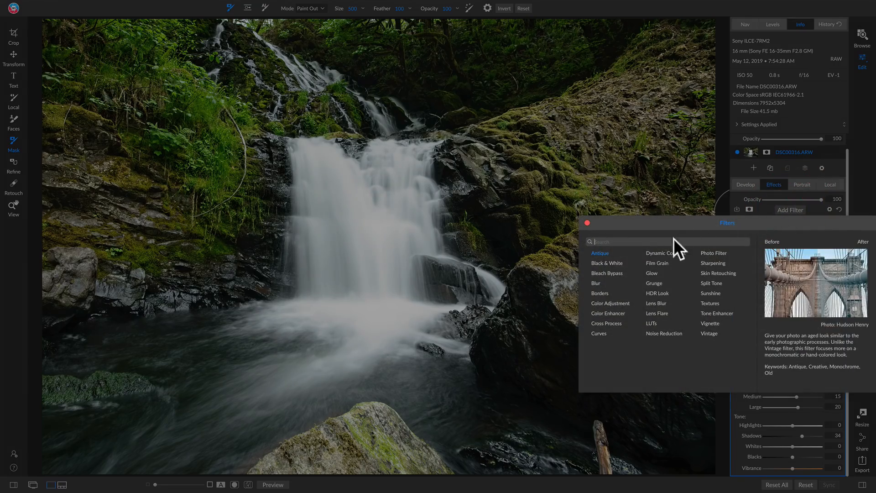
{"action": "left_click", "coordinate": [653, 273]}
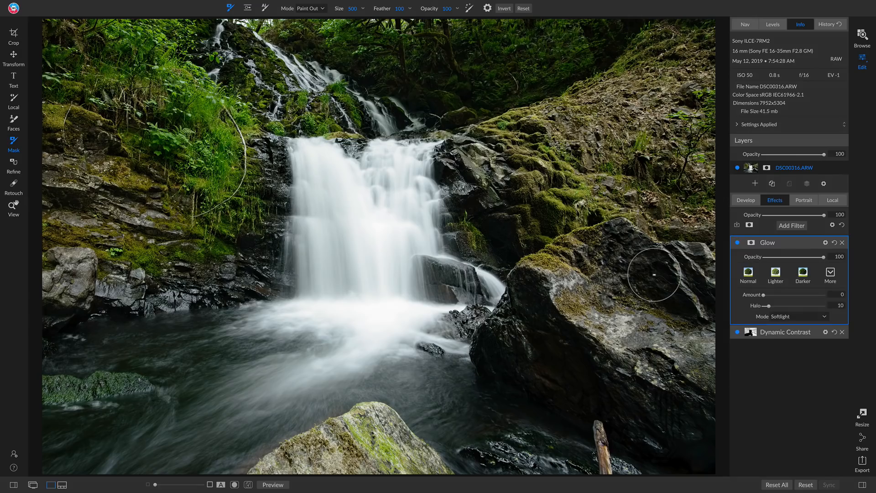
{"action": "left_click", "coordinate": [834, 272]}
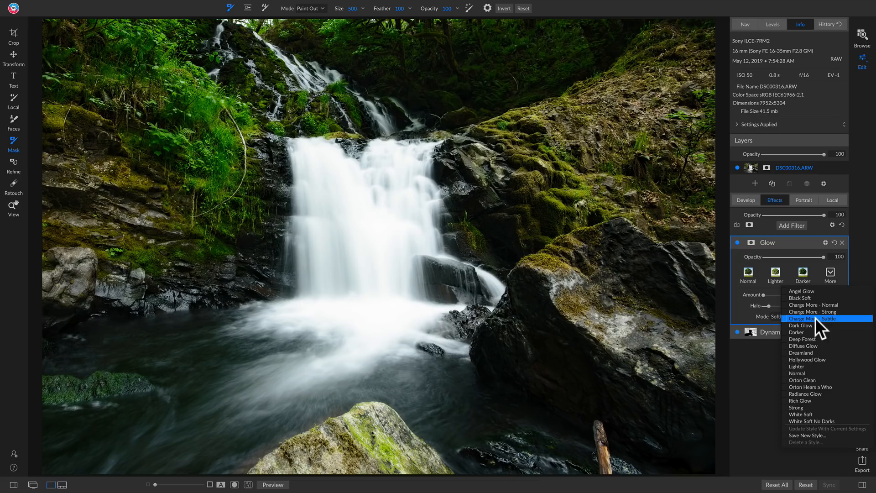
{"action": "left_click", "coordinate": [801, 319]}
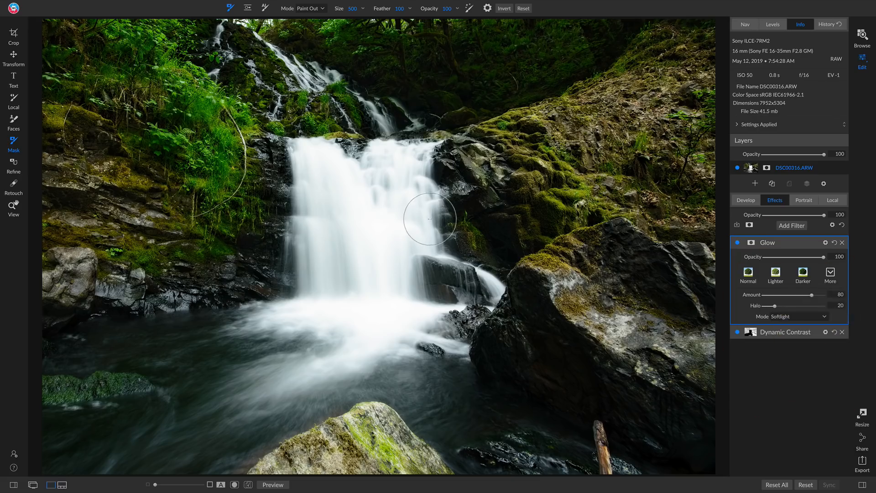
Examine the falls at 100% zoom with the Glow filter off and on, and return to the fitted view
{"action": "key", "text": "z"}
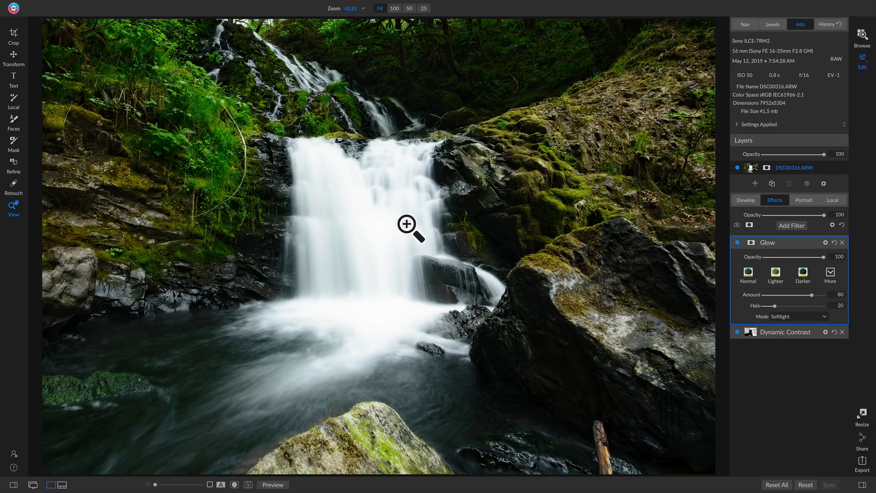
{"action": "left_click", "coordinate": [407, 224]}
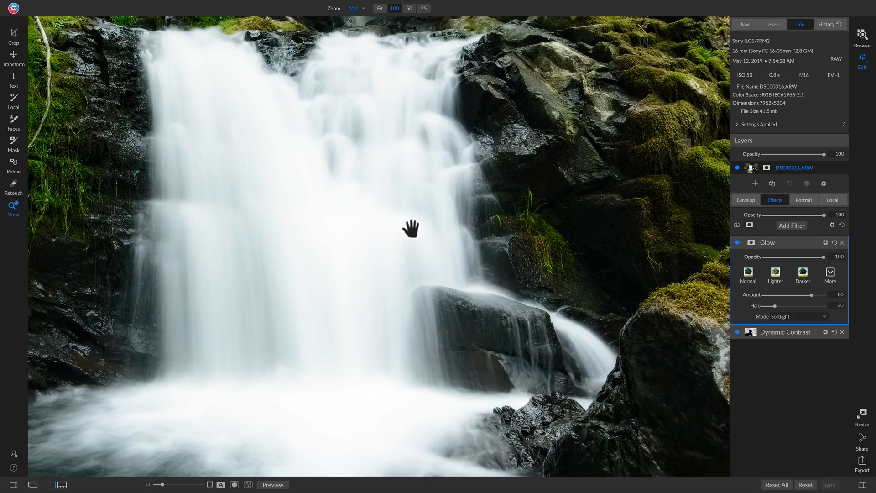
{"action": "left_click", "coordinate": [737, 243]}
{"action": "left_click", "coordinate": [738, 243]}
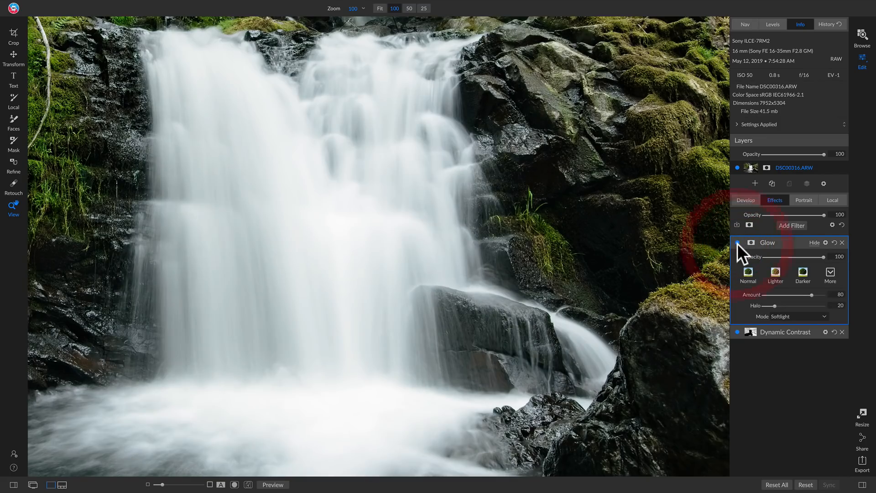
{"action": "left_click", "coordinate": [351, 232]}
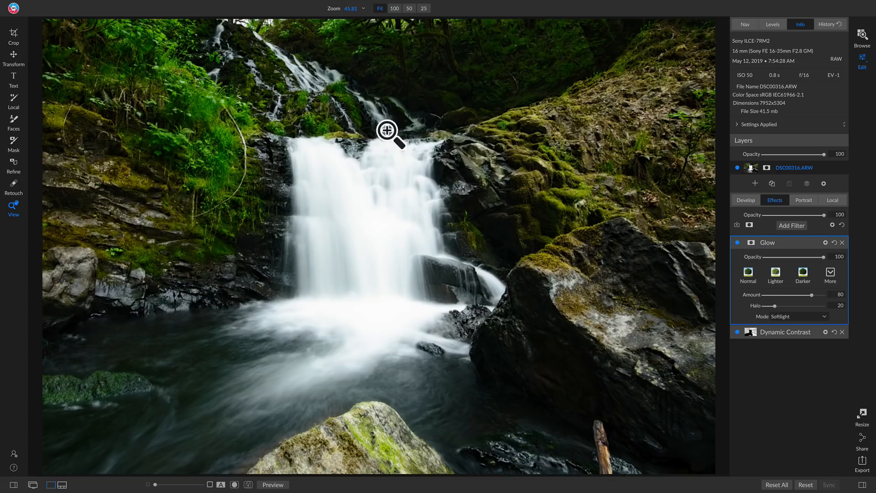
{"action": "left_click", "coordinate": [775, 274]}
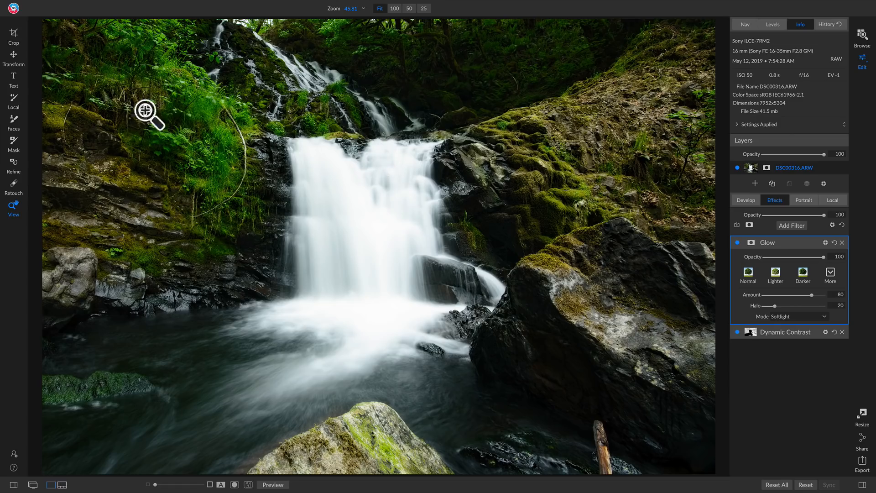
Create a luminosity mask for the Glow filter and adjust its levels to isolate the bright falling water against black surroundings
{"action": "left_click", "coordinate": [749, 242]}
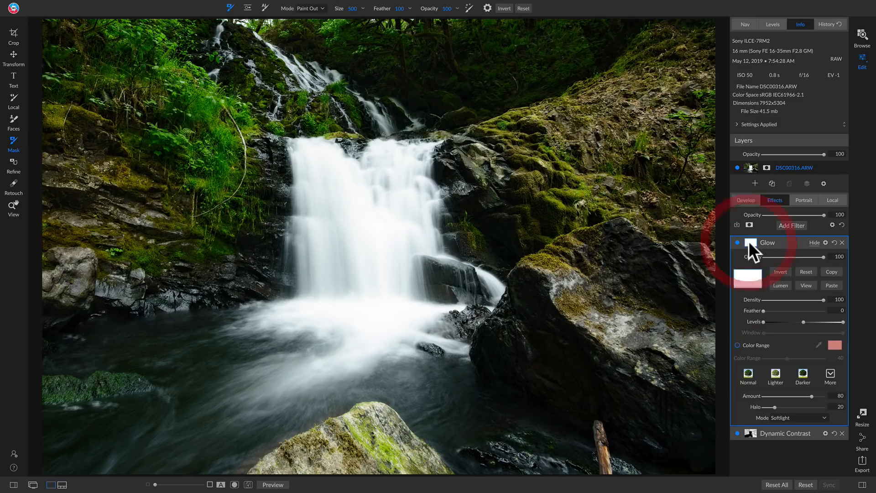
{"action": "left_click", "coordinate": [782, 284]}
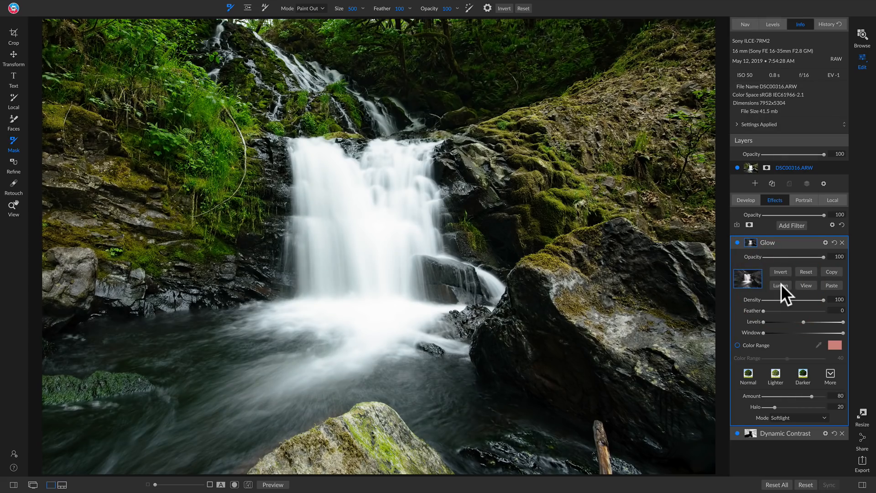
{"action": "left_click", "coordinate": [802, 284]}
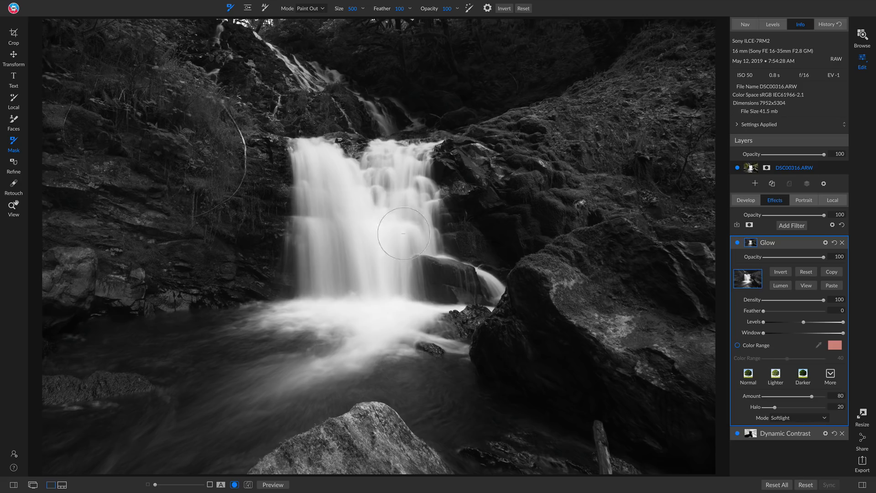
{"action": "left_click_drag", "start_coordinate": [804, 322], "coordinate": [810, 322]}
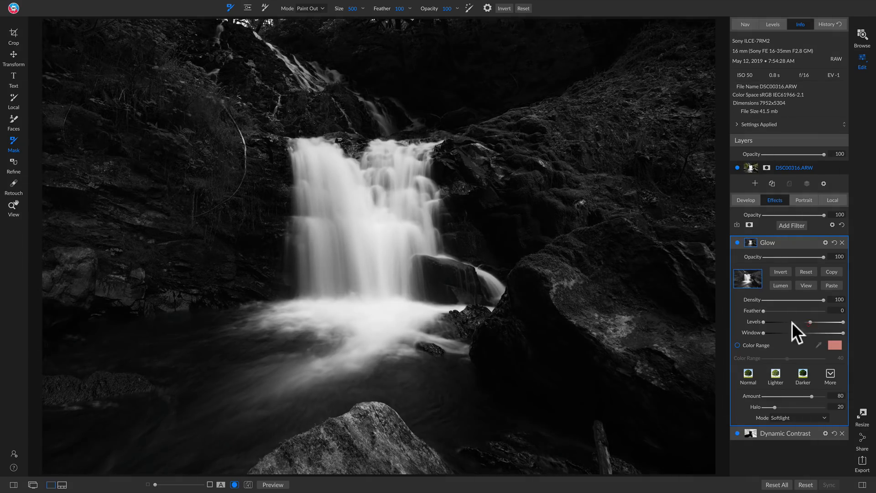
{"action": "left_click_drag", "start_coordinate": [768, 322], "coordinate": [780, 323]}
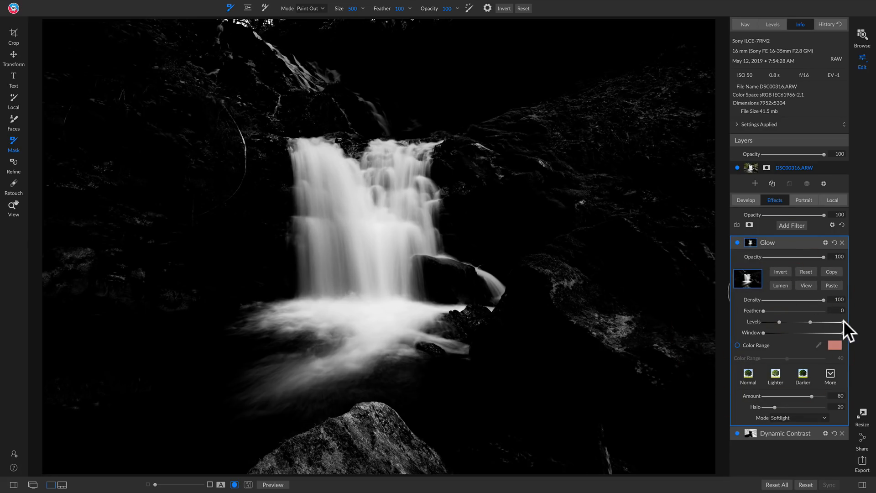
{"action": "left_click_drag", "start_coordinate": [843, 321], "coordinate": [803, 325]}
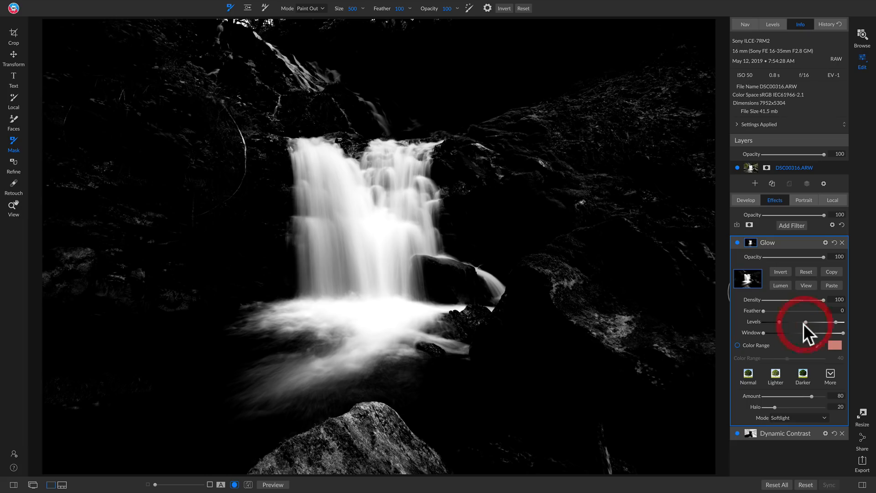
{"action": "left_click", "coordinate": [806, 285]}
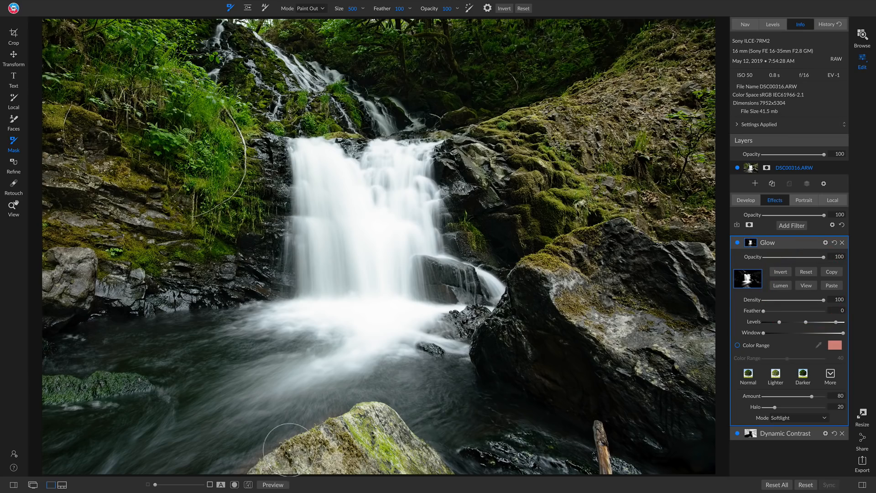
Paint the foreground rock out of the Glow mask and compare the photo with the filter off and on
{"action": "mouse_move", "coordinate": [276, 449]}
{"action": "left_mouse_down"}
{"action": "mouse_move", "coordinate": [404, 432]}
{"action": "mouse_move", "coordinate": [345, 436]}
{"action": "mouse_move", "coordinate": [410, 446]}
{"action": "mouse_move", "coordinate": [381, 483]}
{"action": "mouse_move", "coordinate": [468, 481]}
{"action": "mouse_move", "coordinate": [246, 451]}
{"action": "mouse_move", "coordinate": [274, 446]}
{"action": "left_mouse_up"}
{"action": "left_click", "coordinate": [738, 242]}
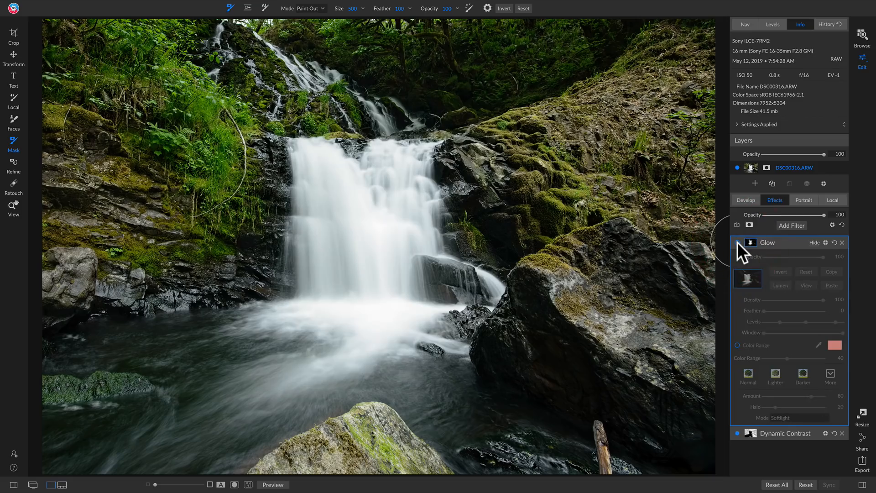
{"action": "left_click", "coordinate": [738, 242]}
{"action": "left_click", "coordinate": [738, 242]}
{"action": "left_click", "coordinate": [738, 242]}
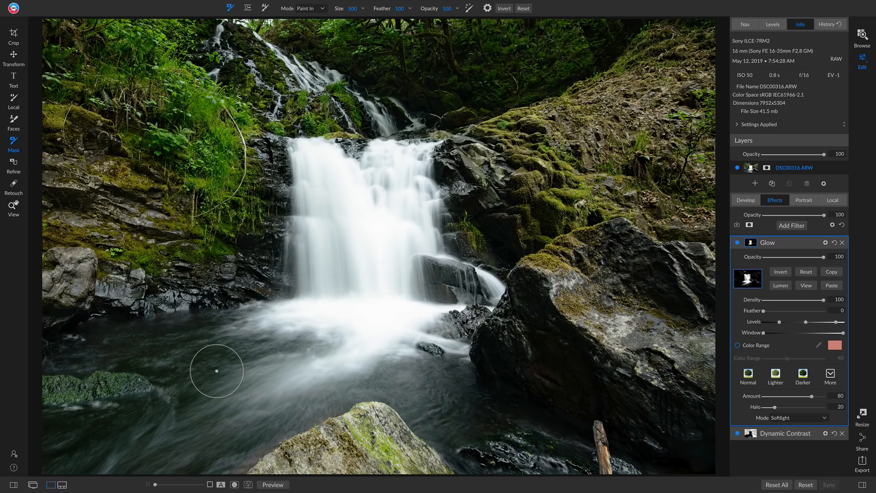
Paint the pool of water around the foreground rock into the Glow mask with a size 1200 brush, and compare the filter off and on
{"action": "key", "text": "]"}
{"action": "key", "text": "]"}
{"action": "key", "text": "]"}
{"action": "key", "text": "]"}
{"action": "key", "text": "]"}
{"action": "key", "text": "]"}
{"action": "key", "text": "]"}
{"action": "mouse_move", "coordinate": [256, 370]}
{"action": "left_mouse_down"}
{"action": "mouse_move", "coordinate": [140, 436]}
{"action": "mouse_move", "coordinate": [284, 350]}
{"action": "mouse_move", "coordinate": [162, 335]}
{"action": "mouse_move", "coordinate": [57, 365]}
{"action": "mouse_move", "coordinate": [358, 343]}
{"action": "mouse_move", "coordinate": [215, 402]}
{"action": "mouse_move", "coordinate": [409, 309]}
{"action": "mouse_move", "coordinate": [424, 358]}
{"action": "mouse_move", "coordinate": [548, 440]}
{"action": "mouse_move", "coordinate": [487, 423]}
{"action": "left_mouse_up"}
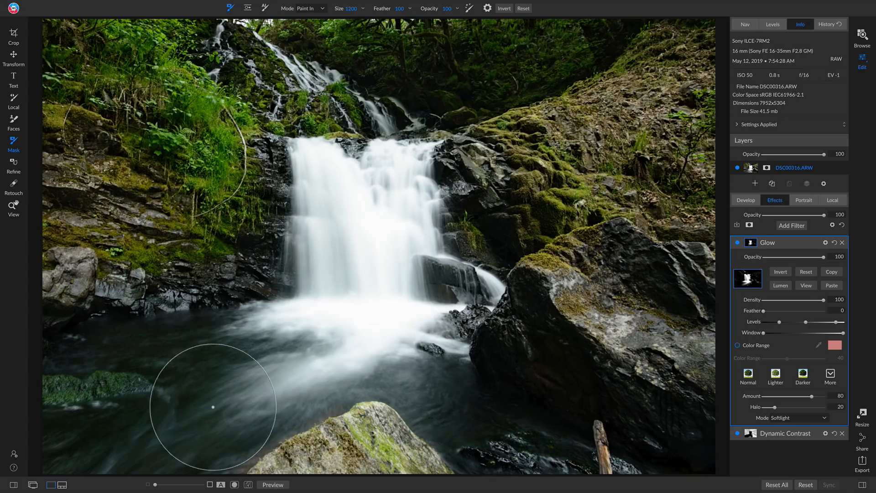
{"action": "mouse_move", "coordinate": [239, 411]}
{"action": "left_mouse_down"}
{"action": "mouse_move", "coordinate": [247, 431]}
{"action": "mouse_move", "coordinate": [429, 451]}
{"action": "mouse_move", "coordinate": [392, 456]}
{"action": "mouse_move", "coordinate": [415, 416]}
{"action": "mouse_move", "coordinate": [459, 445]}
{"action": "mouse_move", "coordinate": [404, 461]}
{"action": "mouse_move", "coordinate": [276, 458]}
{"action": "left_mouse_up"}
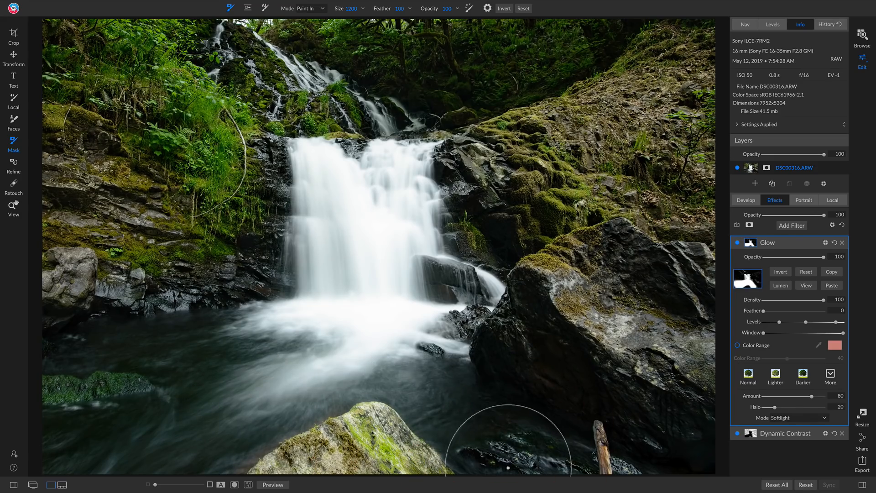
{"action": "mouse_move", "coordinate": [388, 437]}
{"action": "left_mouse_down"}
{"action": "mouse_move", "coordinate": [283, 444]}
{"action": "mouse_move", "coordinate": [284, 428]}
{"action": "left_mouse_up"}
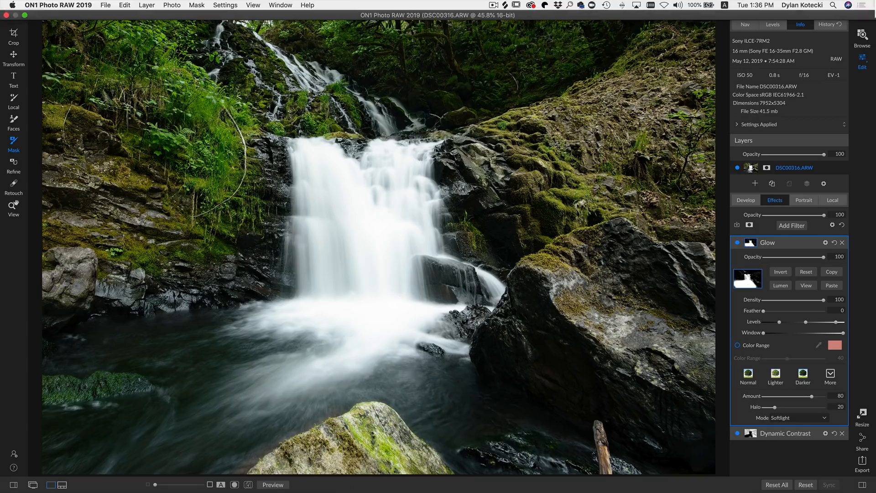
{"action": "left_click", "coordinate": [737, 243]}
{"action": "left_click", "coordinate": [738, 243]}
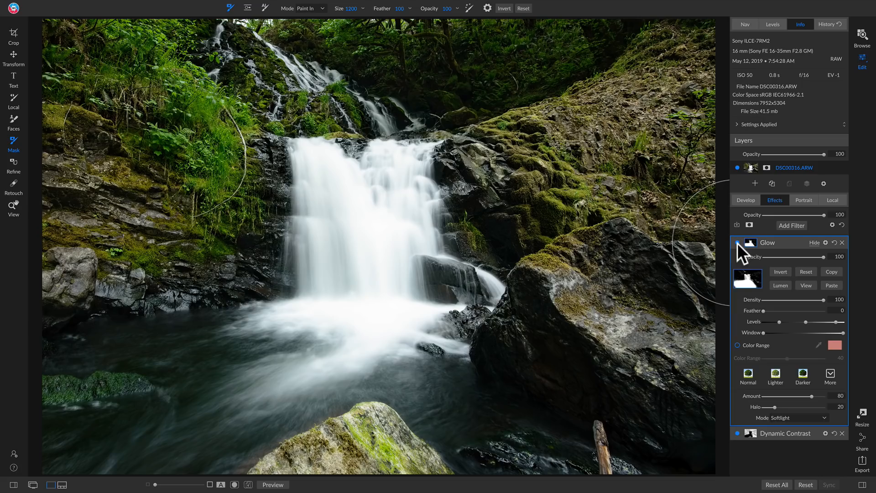
Add a Split Tone filter and change its highlight color to a teal with hue 175
{"action": "left_click", "coordinate": [790, 225]}
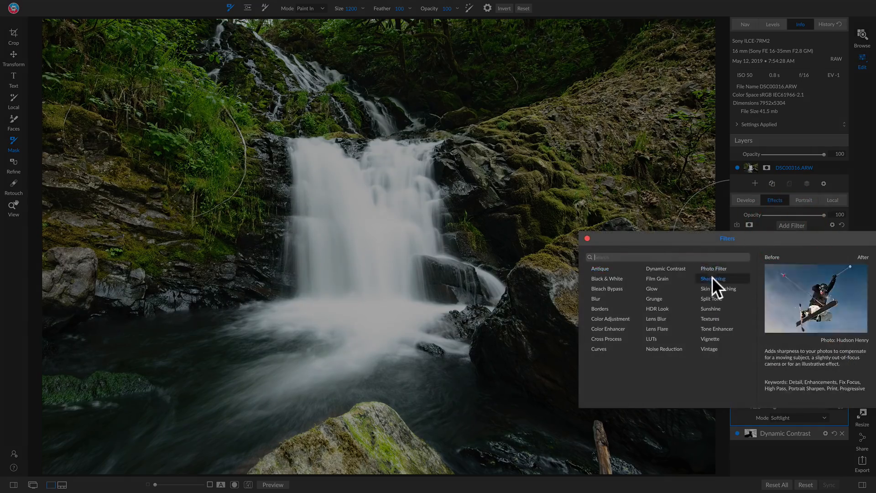
{"action": "left_click", "coordinate": [713, 299]}
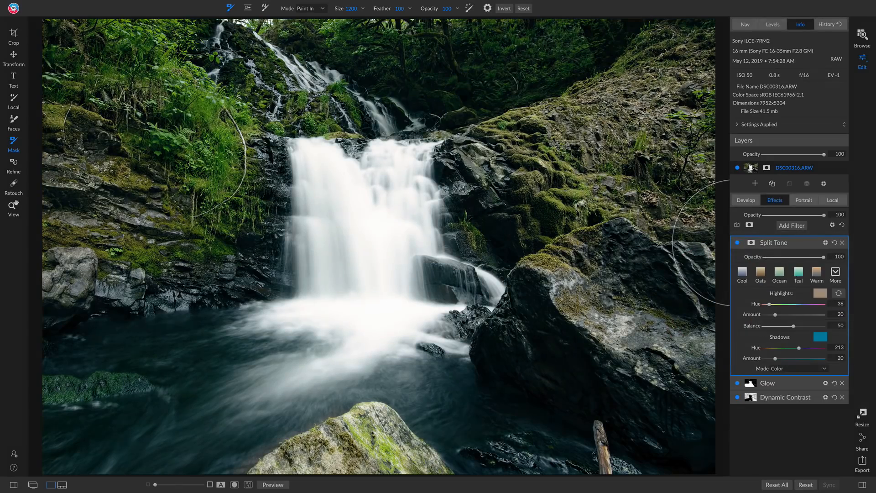
{"action": "left_click", "coordinate": [821, 293]}
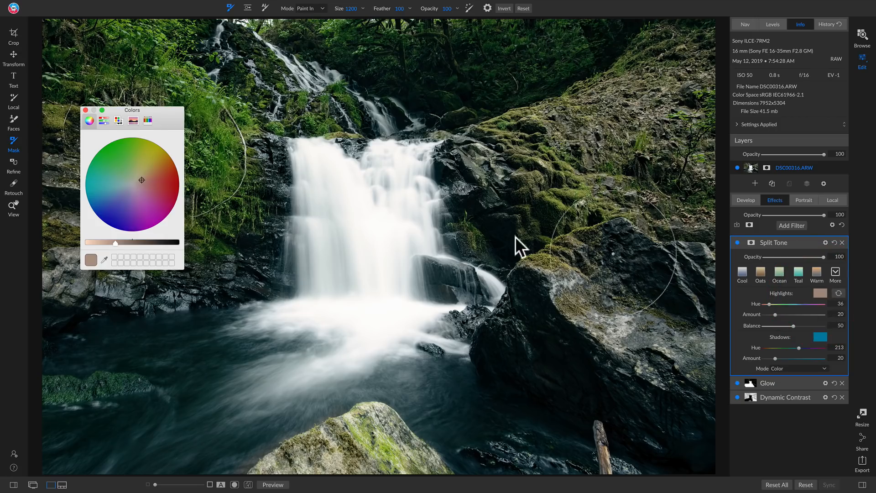
{"action": "left_click_drag", "start_coordinate": [138, 179], "coordinate": [107, 178]}
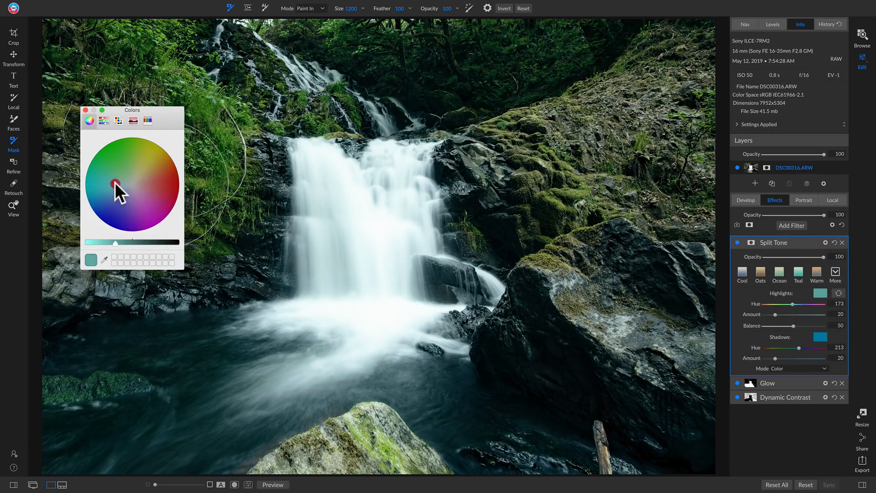
{"action": "left_click", "coordinate": [114, 182]}
{"action": "left_click", "coordinate": [86, 110]}
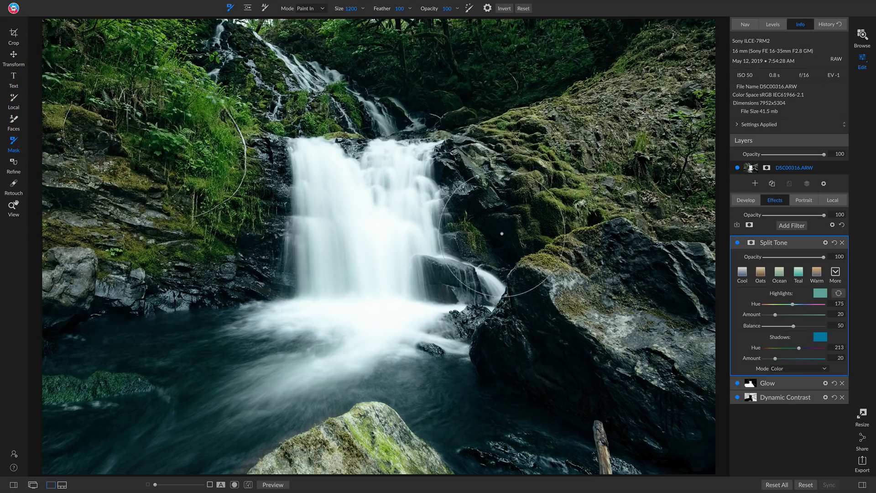
Sample a green from the grassy bank's foliage as the Split Tone shadow color, hue 90
{"action": "left_click", "coordinate": [819, 335]}
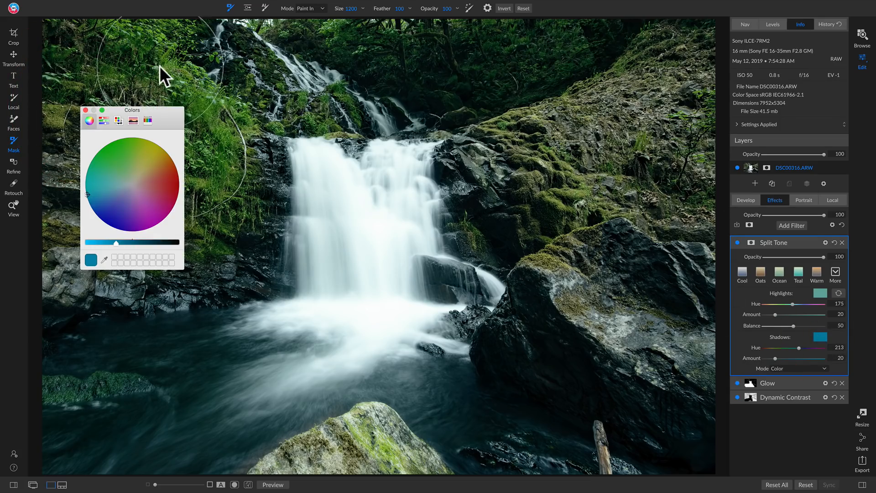
{"action": "left_click", "coordinate": [104, 260]}
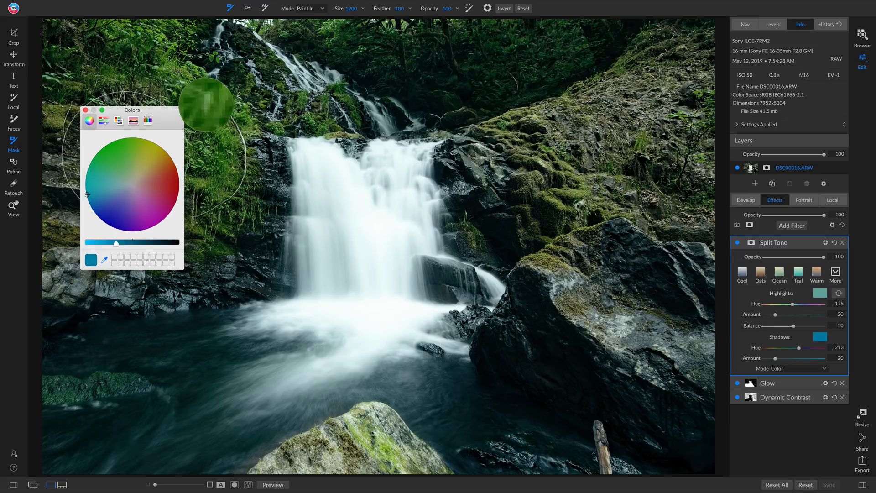
{"action": "left_click", "coordinate": [206, 104]}
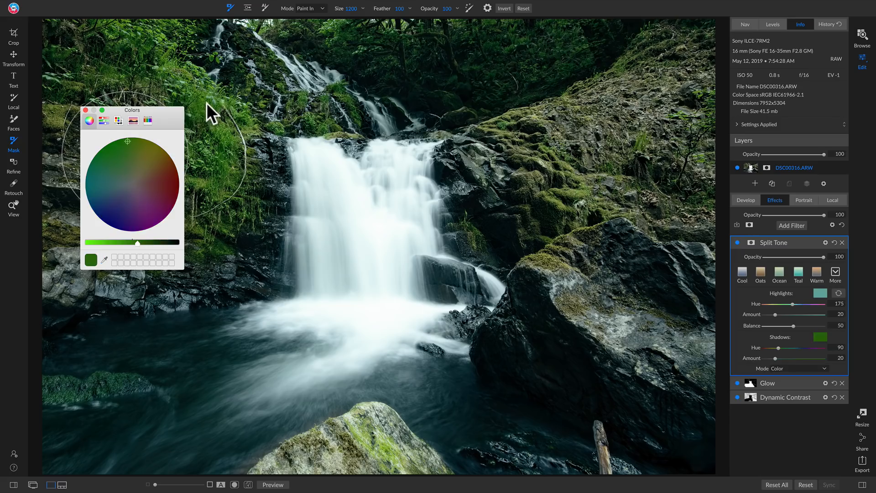
{"action": "left_click", "coordinate": [85, 110]}
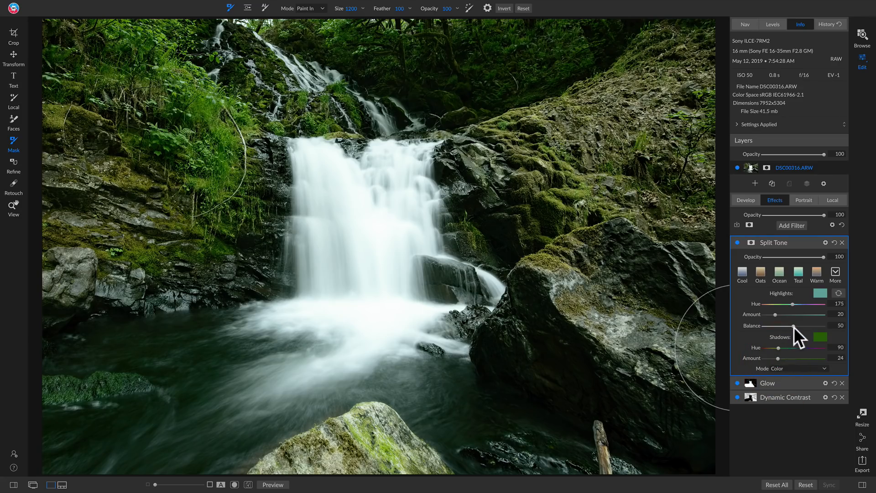
Set the Split Tone balance to 67 and the shadow amount to 15, comparing the photo with the filter off and on
{"action": "left_click_drag", "start_coordinate": [802, 327], "coordinate": [800, 326]}
{"action": "left_click_drag", "start_coordinate": [803, 327], "coordinate": [795, 328]}
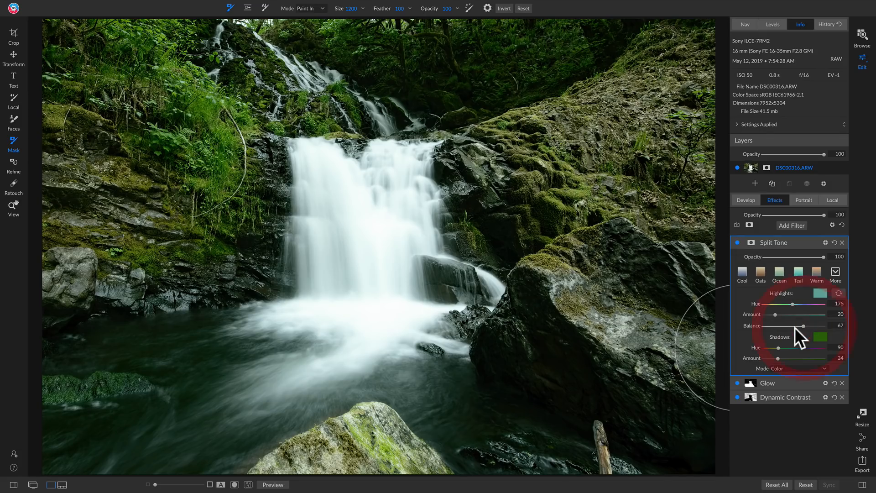
{"action": "left_click", "coordinate": [738, 242]}
{"action": "left_click", "coordinate": [738, 243]}
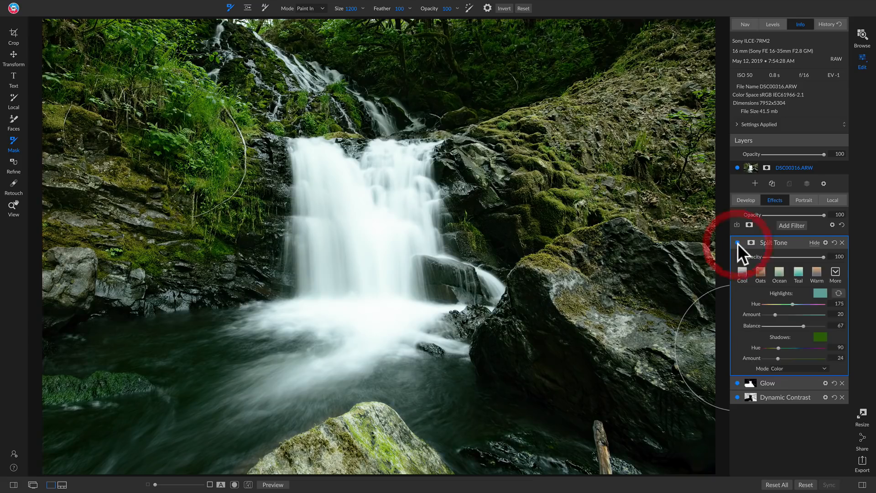
{"action": "left_click", "coordinate": [738, 243]}
{"action": "left_click", "coordinate": [738, 243]}
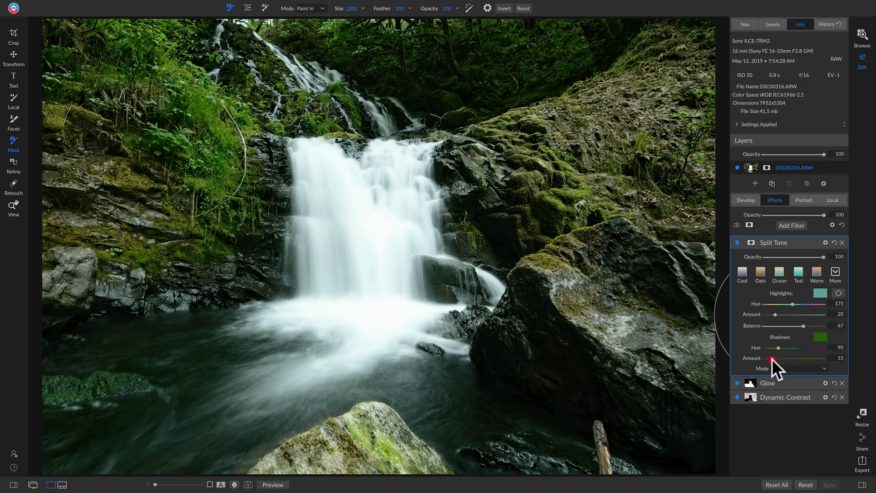
{"action": "left_click", "coordinate": [738, 243]}
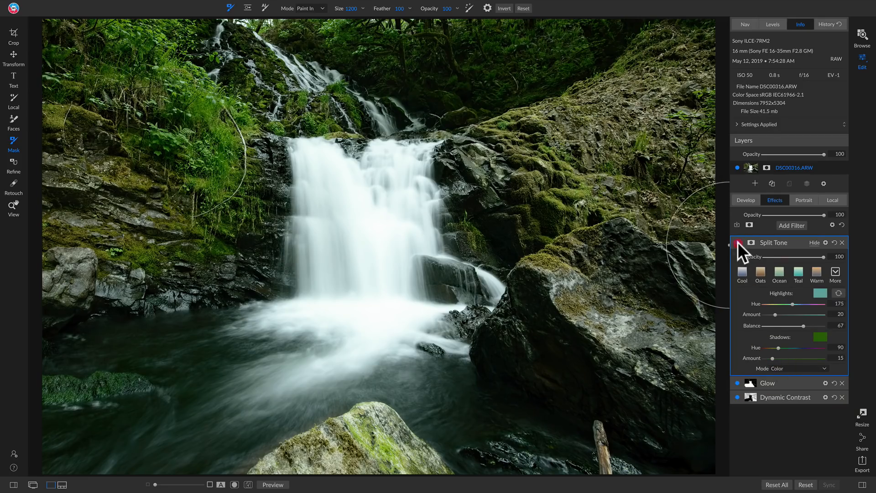
{"action": "left_click", "coordinate": [738, 242]}
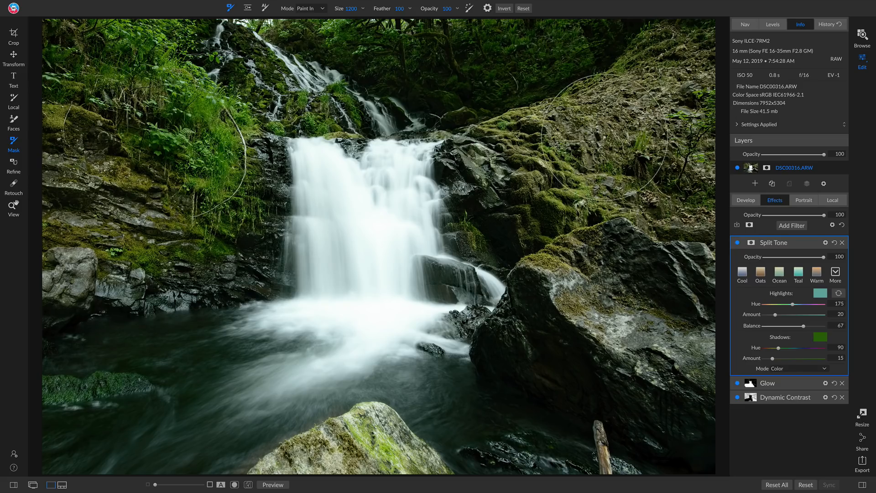
Create a local adjustment with the Reveal Shadows style and paint it over the grassy bank, the mossy hillside and the large rock
{"action": "left_click", "coordinate": [837, 200]}
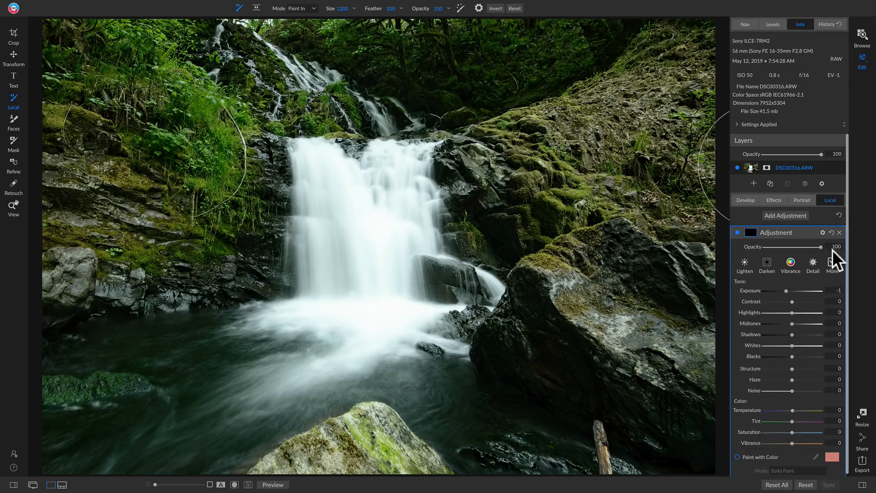
{"action": "left_click", "coordinate": [832, 263]}
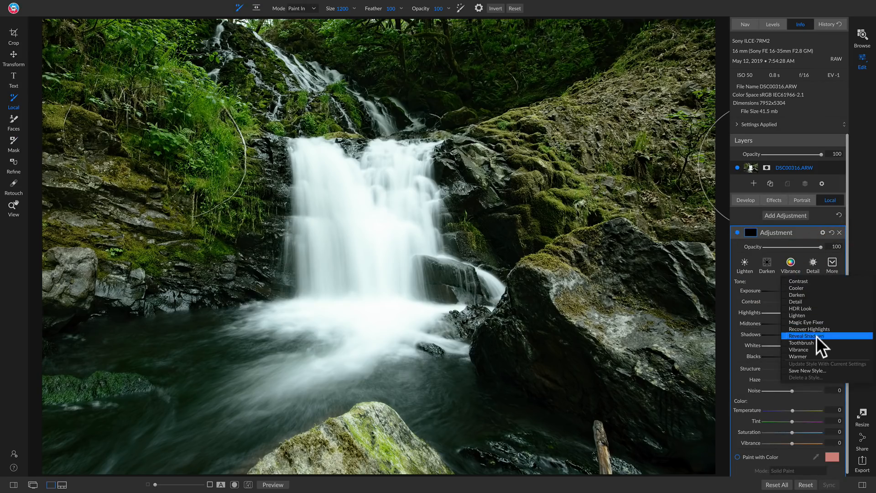
{"action": "left_click", "coordinate": [815, 336]}
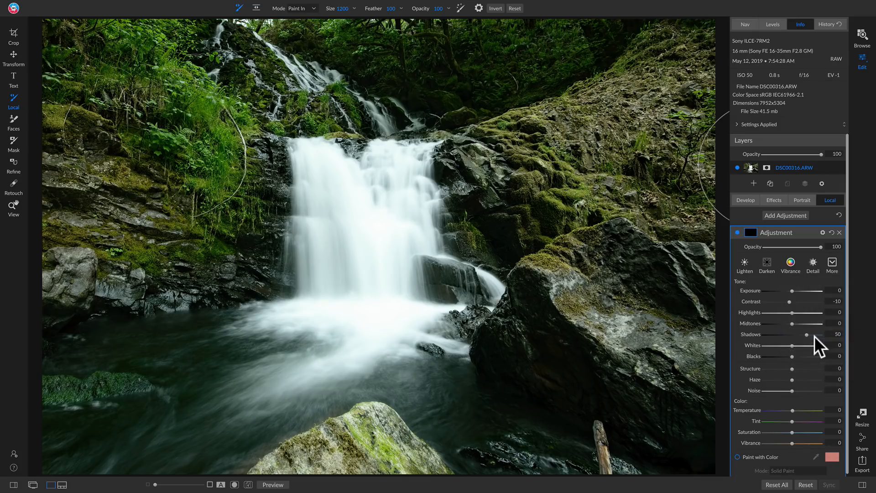
{"action": "mouse_move", "coordinate": [157, 156]}
{"action": "left_mouse_down"}
{"action": "mouse_move", "coordinate": [161, 186]}
{"action": "mouse_move", "coordinate": [190, 196]}
{"action": "mouse_move", "coordinate": [170, 239]}
{"action": "mouse_move", "coordinate": [97, 243]}
{"action": "mouse_move", "coordinate": [64, 178]}
{"action": "mouse_move", "coordinate": [67, 86]}
{"action": "mouse_move", "coordinate": [86, 32]}
{"action": "left_mouse_up"}
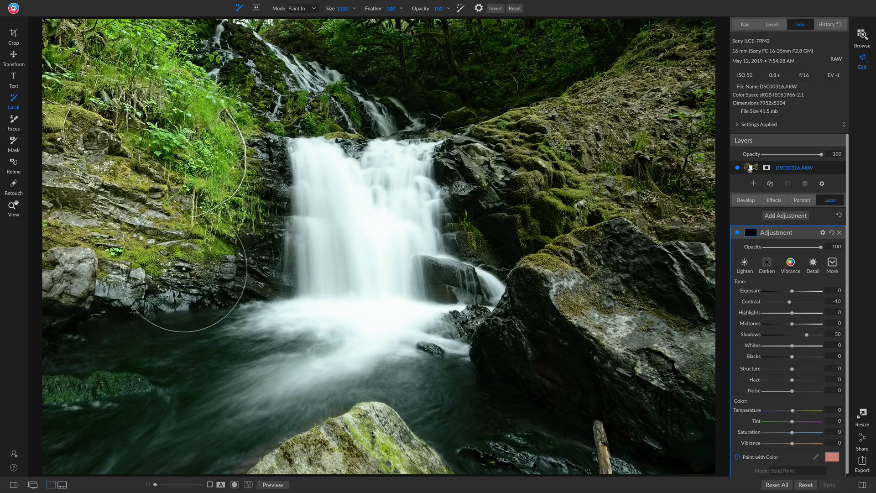
{"action": "left_click", "coordinate": [107, 38]}
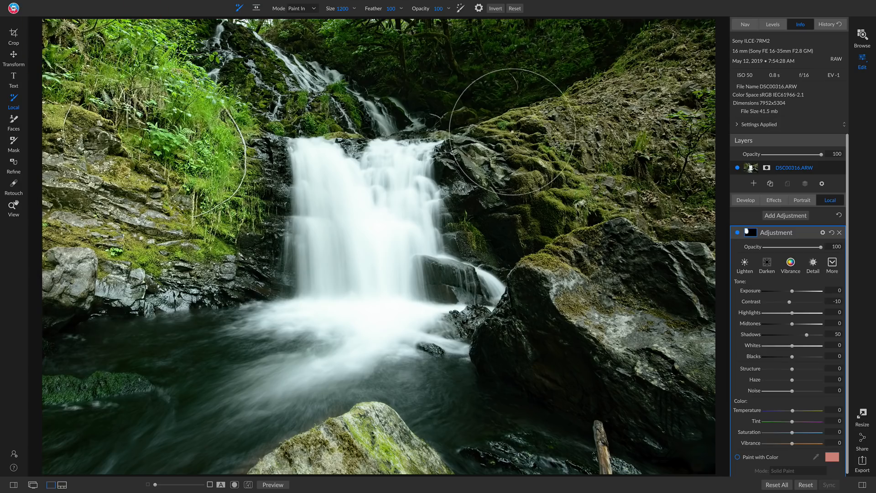
{"action": "mouse_move", "coordinate": [563, 139]}
{"action": "left_mouse_down"}
{"action": "mouse_move", "coordinate": [689, 72]}
{"action": "mouse_move", "coordinate": [694, 143]}
{"action": "mouse_move", "coordinate": [656, 189]}
{"action": "mouse_move", "coordinate": [532, 190]}
{"action": "mouse_move", "coordinate": [543, 215]}
{"action": "left_mouse_up"}
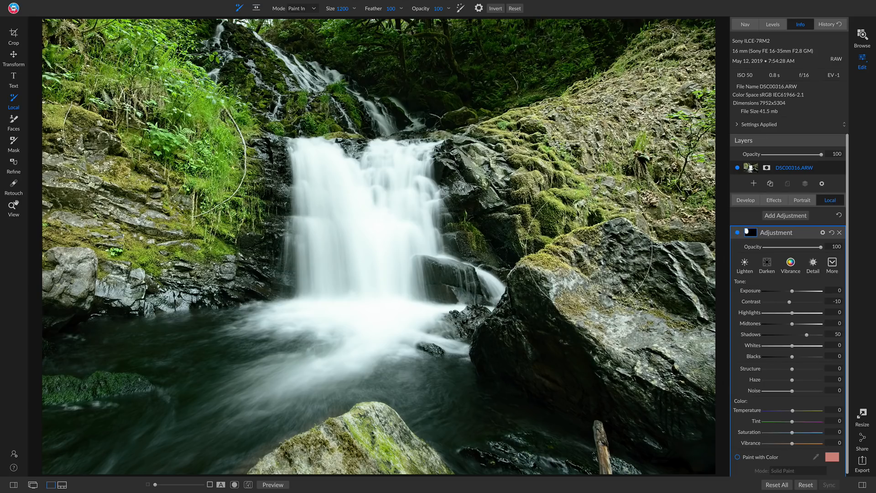
{"action": "left_click_drag", "start_coordinate": [524, 197], "coordinate": [526, 198]}
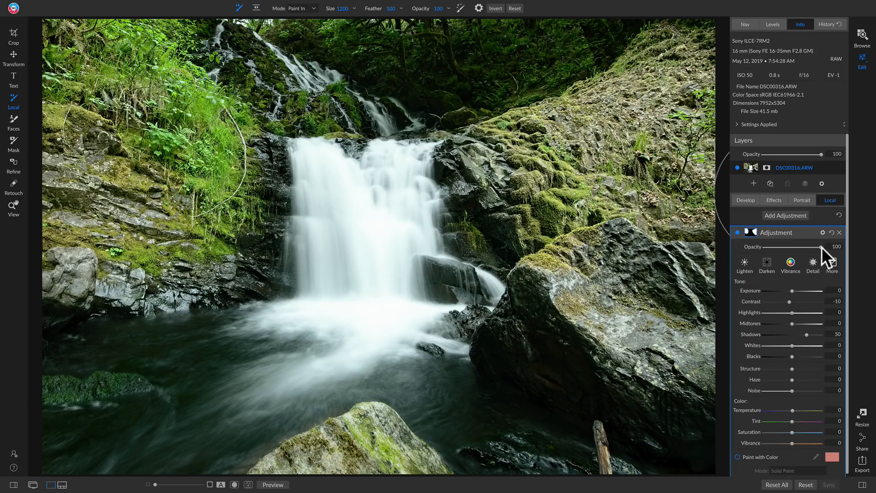
Set the local adjustment's opacity to 36 and contrast to 17, and compare the photo with it off and on
{"action": "left_click_drag", "start_coordinate": [765, 247], "coordinate": [785, 248]}
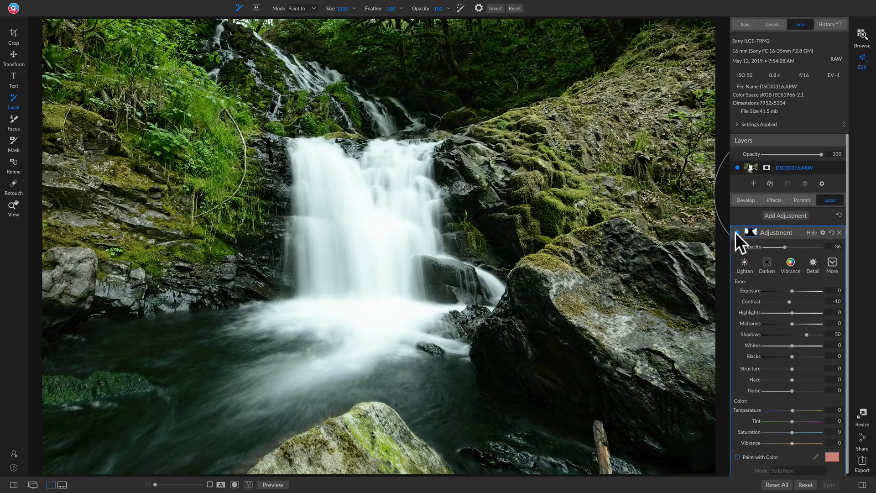
{"action": "left_click_drag", "start_coordinate": [790, 302], "coordinate": [796, 302]}
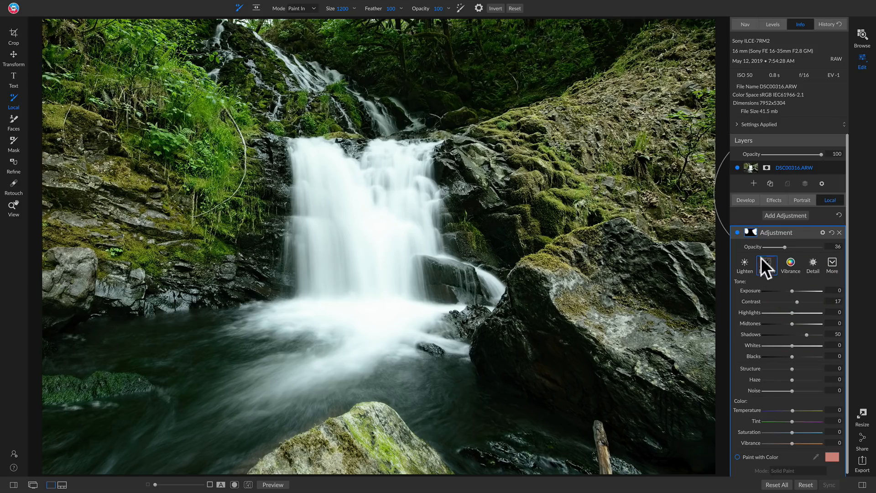
{"action": "left_click", "coordinate": [736, 232]}
{"action": "left_click", "coordinate": [736, 232]}
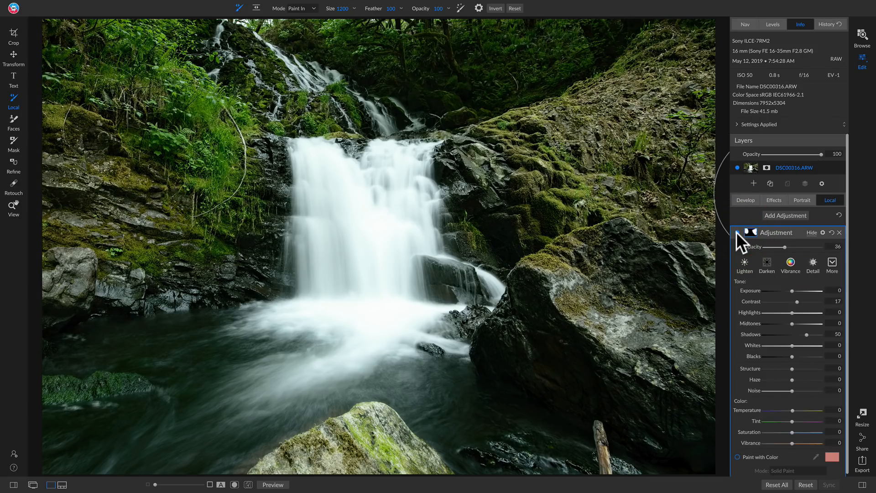
{"action": "left_click", "coordinate": [736, 232]}
{"action": "left_click", "coordinate": [736, 232]}
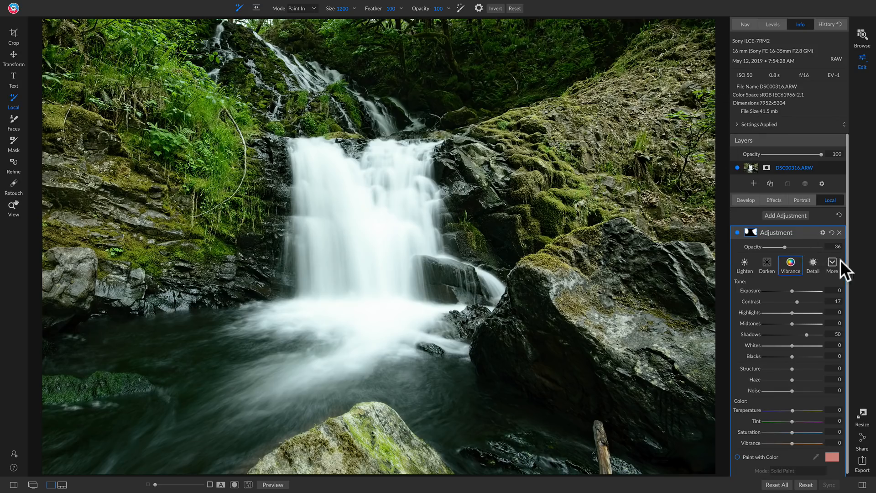
Try the Darken style on the local adjustment, reapply Reveal Shadows and set its opacity to 42
{"action": "left_click", "coordinate": [767, 263]}
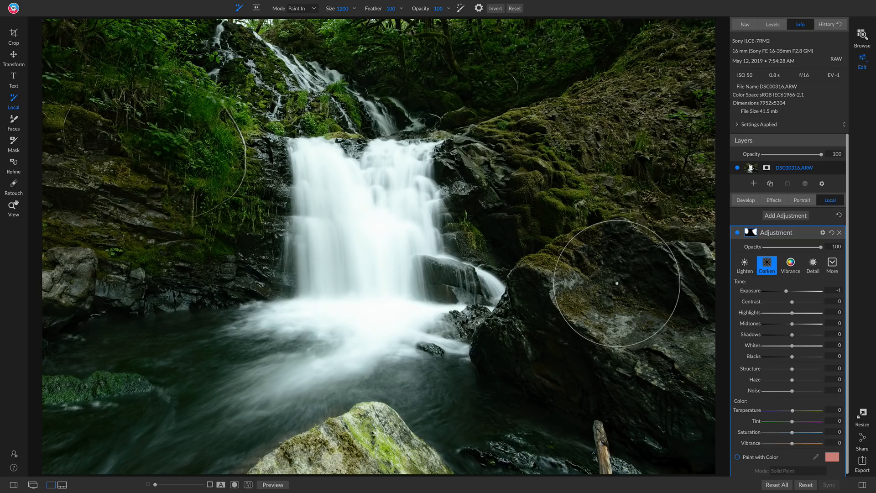
{"action": "left_click", "coordinate": [834, 262]}
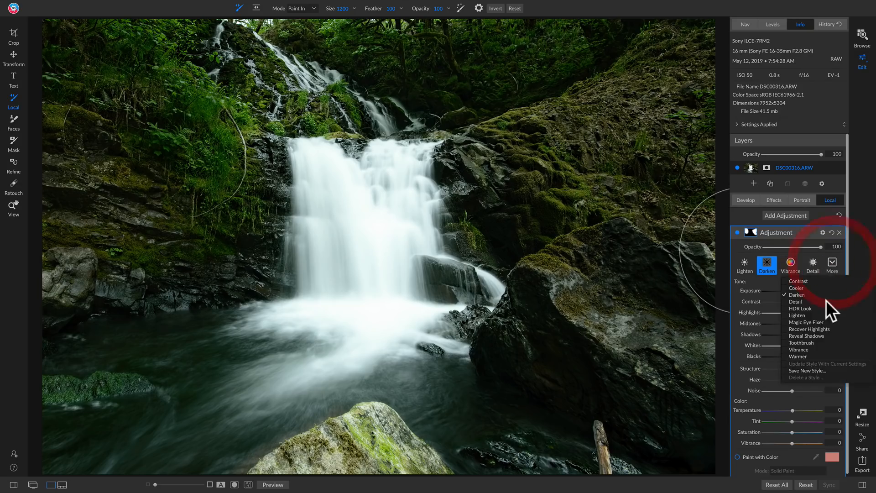
{"action": "left_click", "coordinate": [818, 335]}
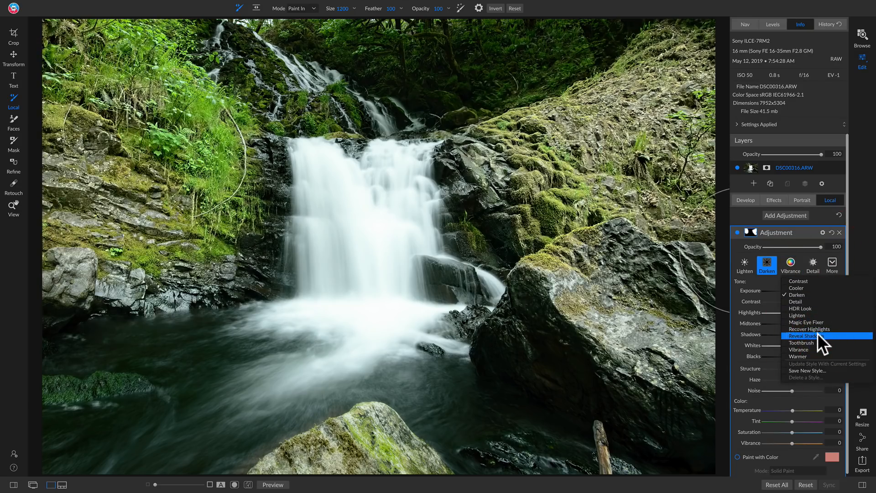
{"action": "left_click", "coordinate": [834, 260]}
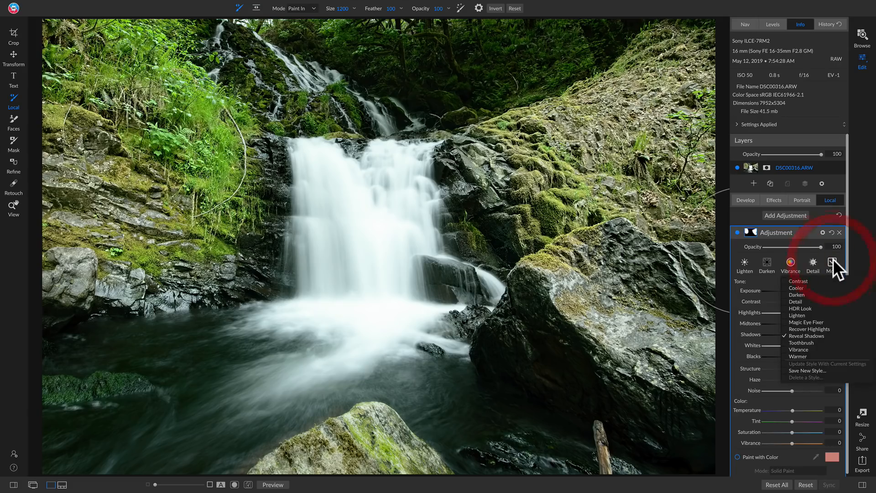
{"action": "left_click", "coordinate": [833, 257]}
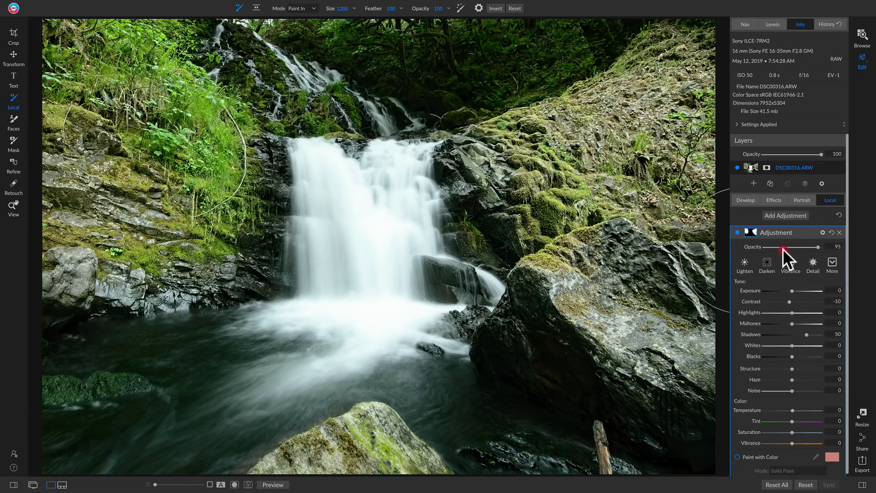
{"action": "left_click_drag", "start_coordinate": [783, 248], "coordinate": [779, 249]}
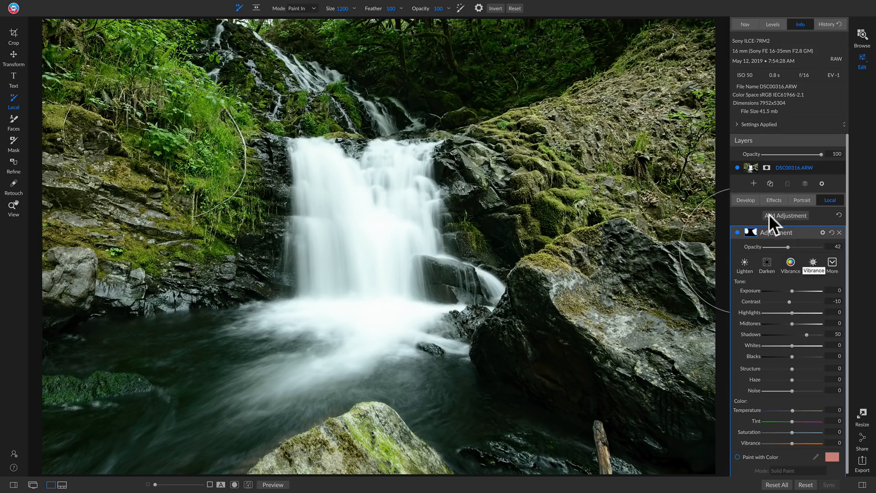
Add a Vignette filter with the Big Softy style and compare the photo with the filter off and on
{"action": "left_click", "coordinate": [777, 200]}
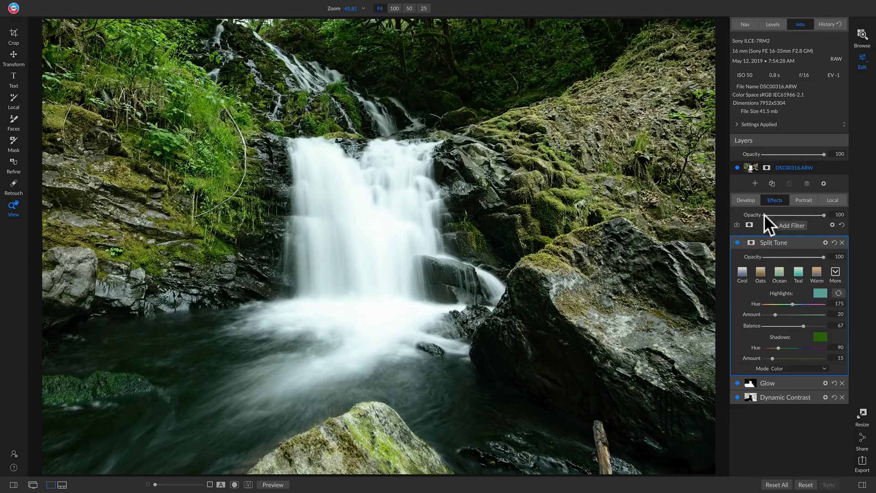
{"action": "left_click", "coordinate": [793, 225]}
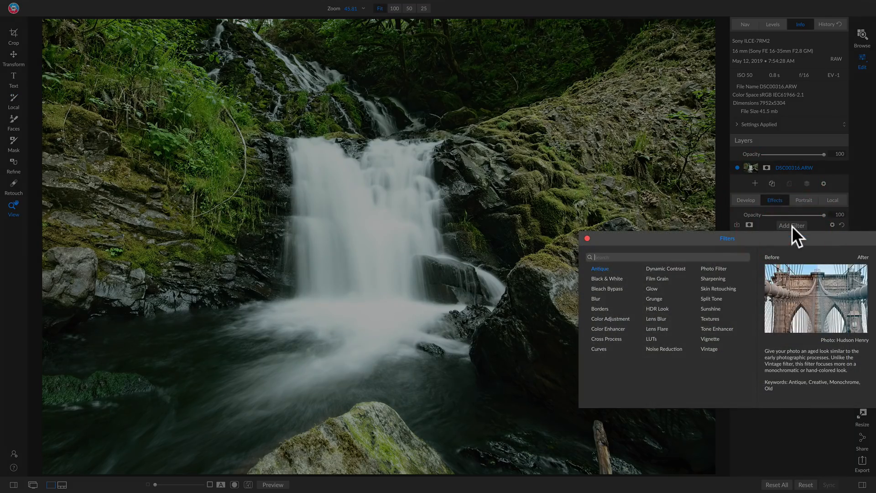
{"action": "left_click", "coordinate": [713, 338]}
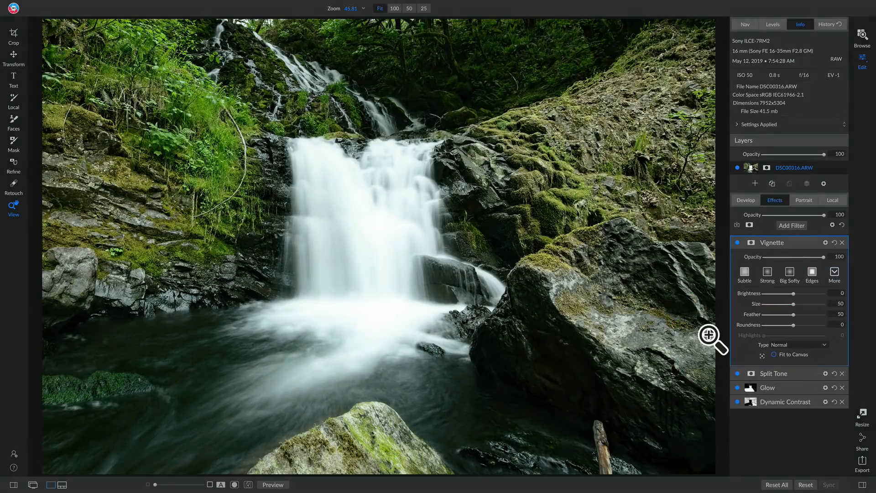
{"action": "left_click", "coordinate": [788, 273]}
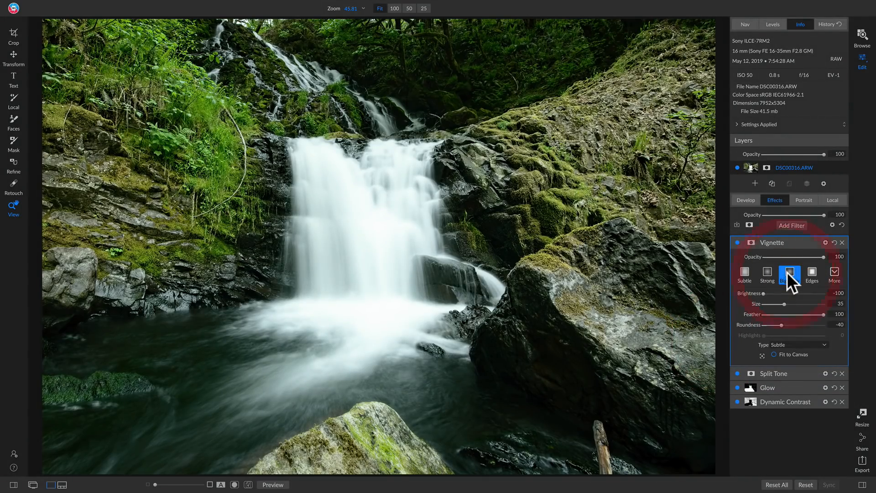
{"action": "left_click", "coordinate": [738, 242]}
{"action": "left_click", "coordinate": [737, 243]}
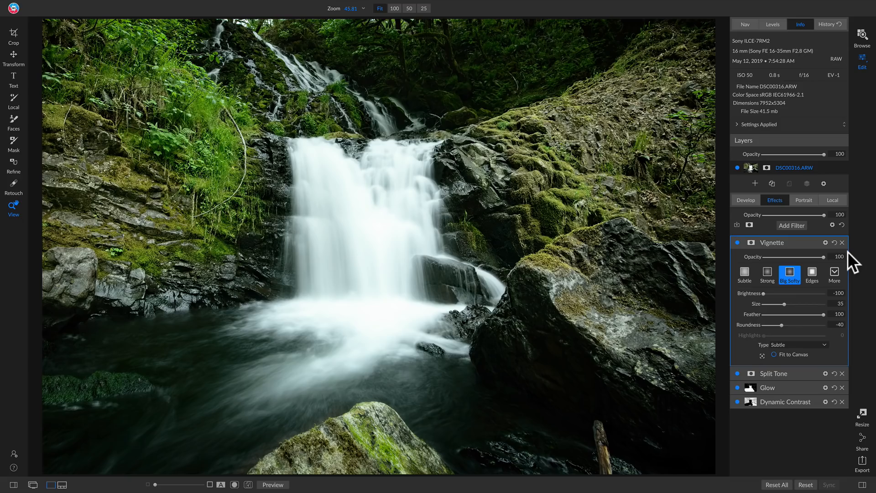
Compare the edited photo with the original and inspect the waterfall's highlights at 100% zoom
{"action": "key", "text": "backslash"}
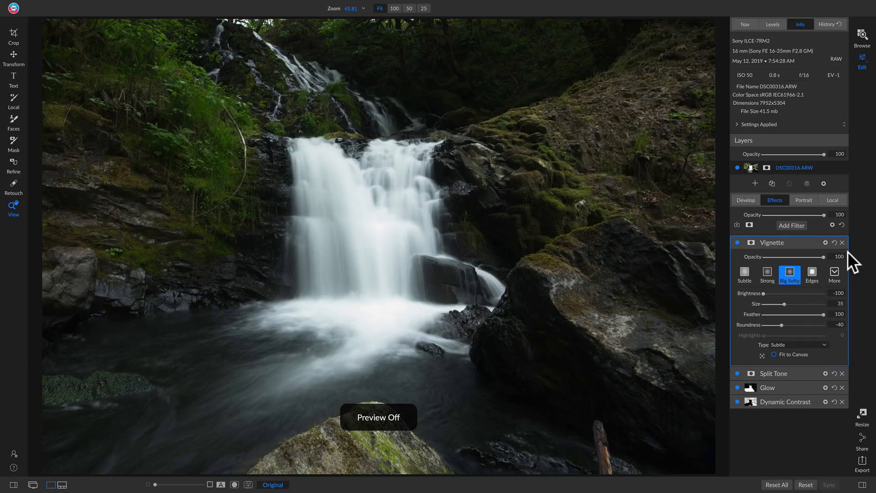
{"action": "key", "text": "backslash"}
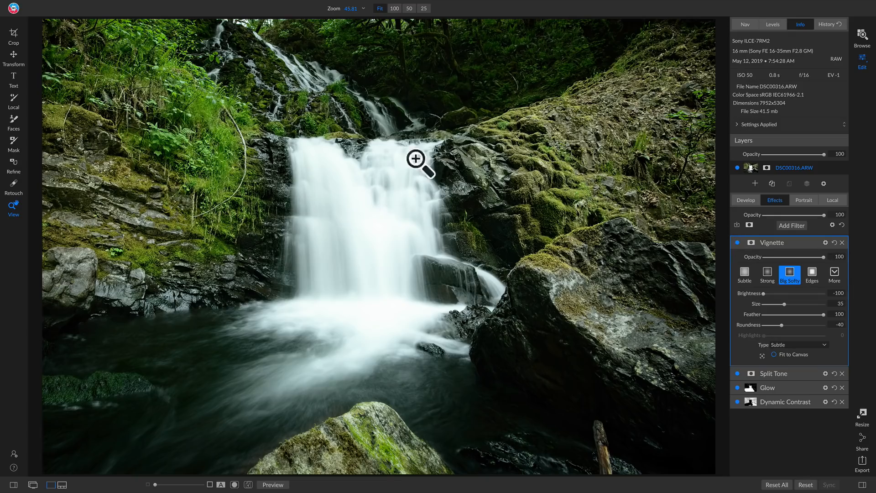
{"action": "left_click", "coordinate": [364, 210]}
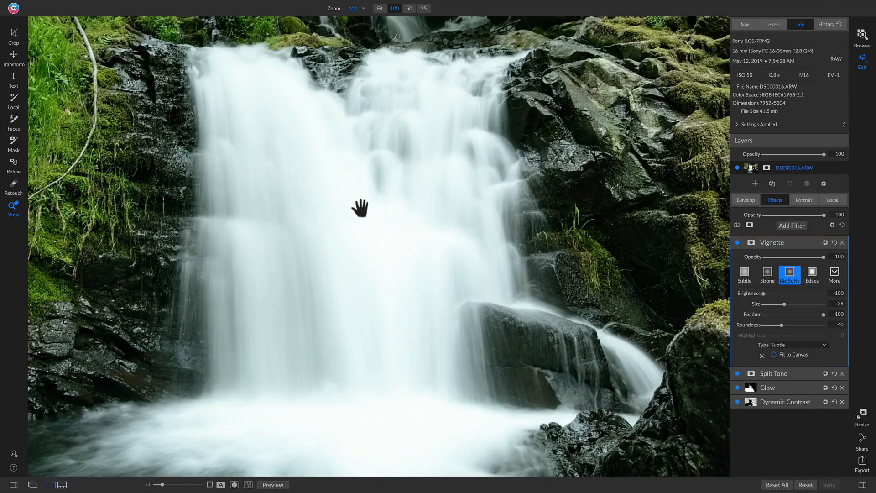
{"action": "key", "text": "super+0"}
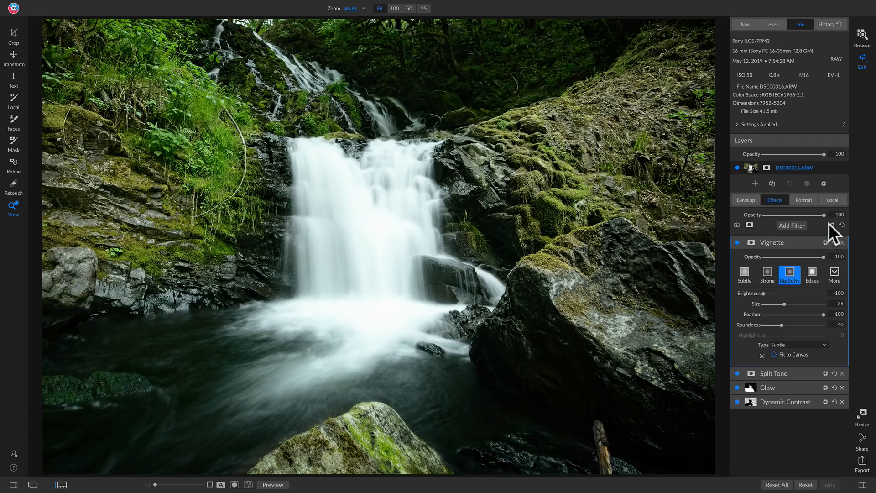
Create a new local adjustment with exposure -1.05 and paint it over the main waterfall
{"action": "left_click", "coordinate": [832, 200]}
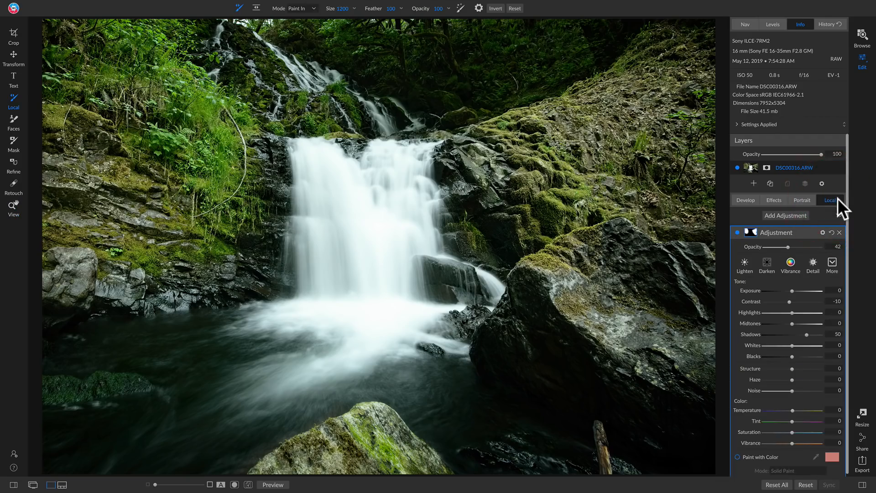
{"action": "left_click", "coordinate": [782, 213]}
{"action": "left_click", "coordinate": [787, 291]}
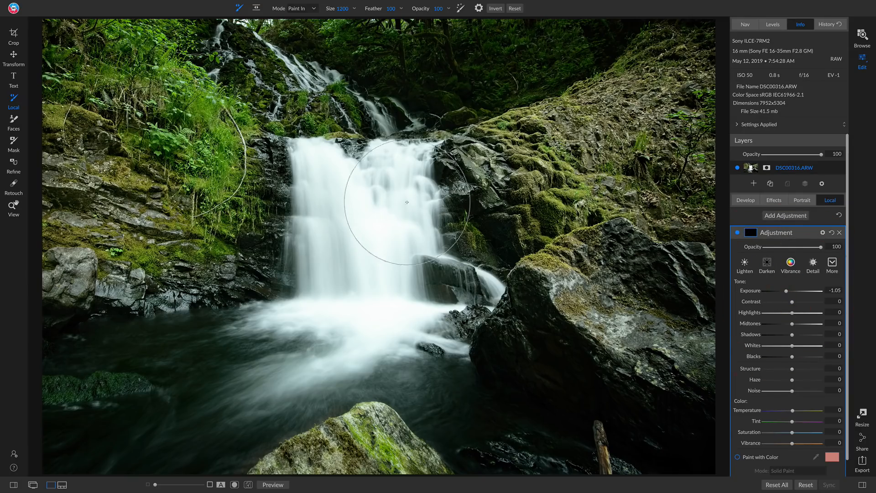
{"action": "mouse_move", "coordinate": [336, 195]}
{"action": "left_mouse_down"}
{"action": "mouse_move", "coordinate": [347, 263]}
{"action": "mouse_move", "coordinate": [333, 234]}
{"action": "mouse_move", "coordinate": [344, 199]}
{"action": "mouse_move", "coordinate": [399, 198]}
{"action": "mouse_move", "coordinate": [397, 262]}
{"action": "mouse_move", "coordinate": [362, 325]}
{"action": "mouse_move", "coordinate": [296, 321]}
{"action": "mouse_move", "coordinate": [292, 350]}
{"action": "mouse_move", "coordinate": [320, 360]}
{"action": "mouse_move", "coordinate": [379, 333]}
{"action": "mouse_move", "coordinate": [425, 296]}
{"action": "mouse_move", "coordinate": [454, 294]}
{"action": "mouse_move", "coordinate": [454, 304]}
{"action": "left_mouse_up"}
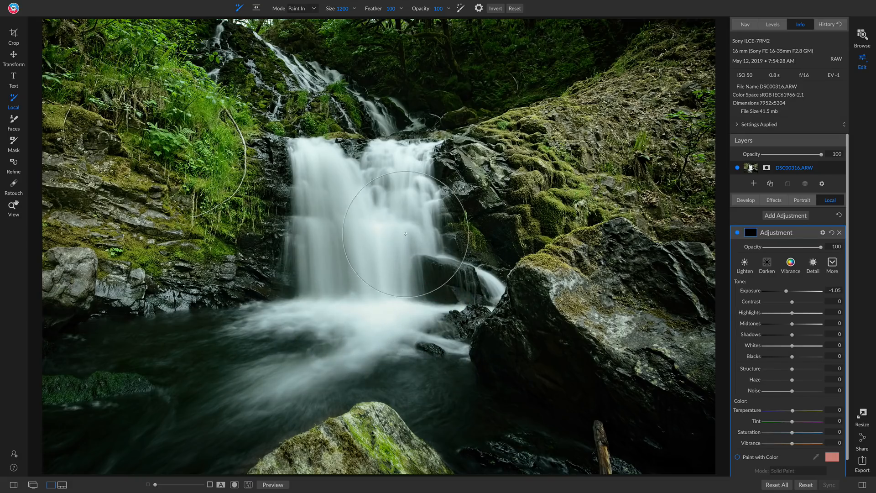
{"action": "left_click_drag", "start_coordinate": [448, 311], "coordinate": [448, 311]}
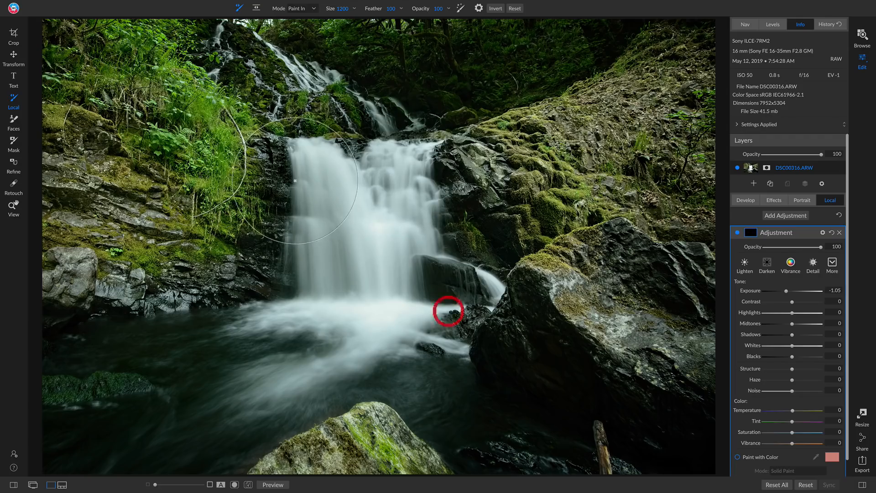
Set the waterfall adjustment's opacity to 47, then compare the photo with the original and with the adjustment off and on
{"action": "left_click_drag", "start_coordinate": [821, 247], "coordinate": [793, 248]}
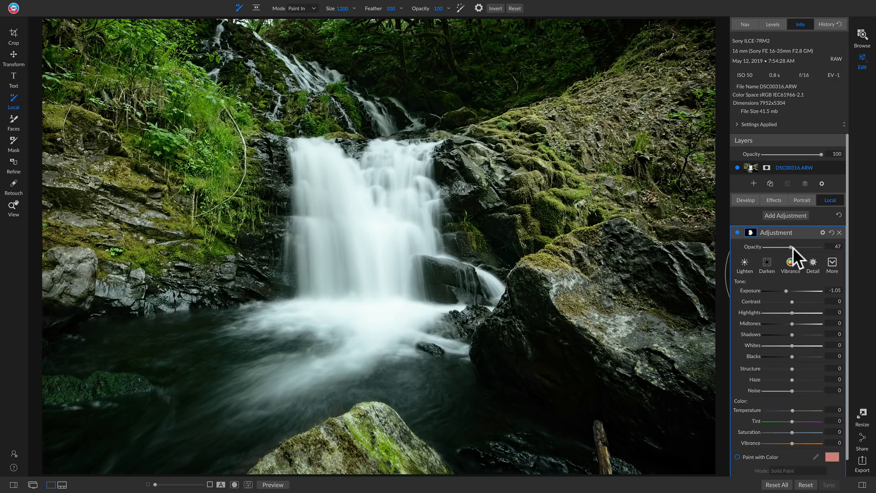
{"action": "key", "text": "backslash"}
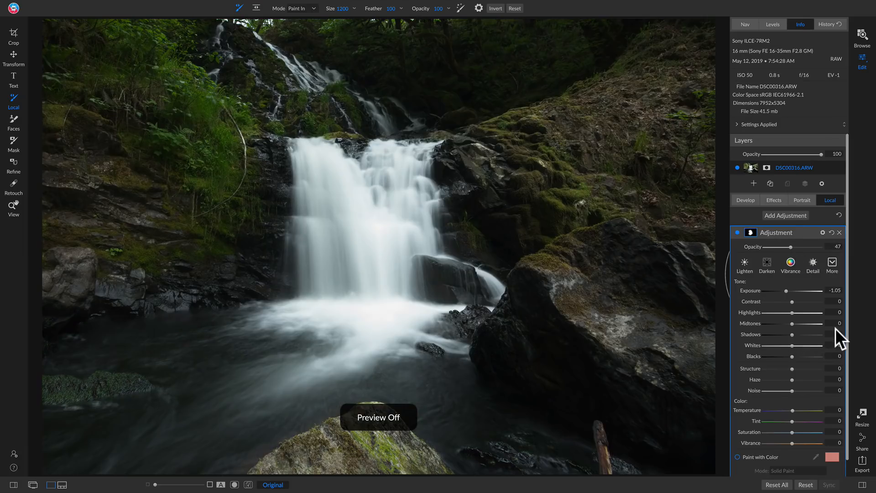
{"action": "key", "text": "backslash"}
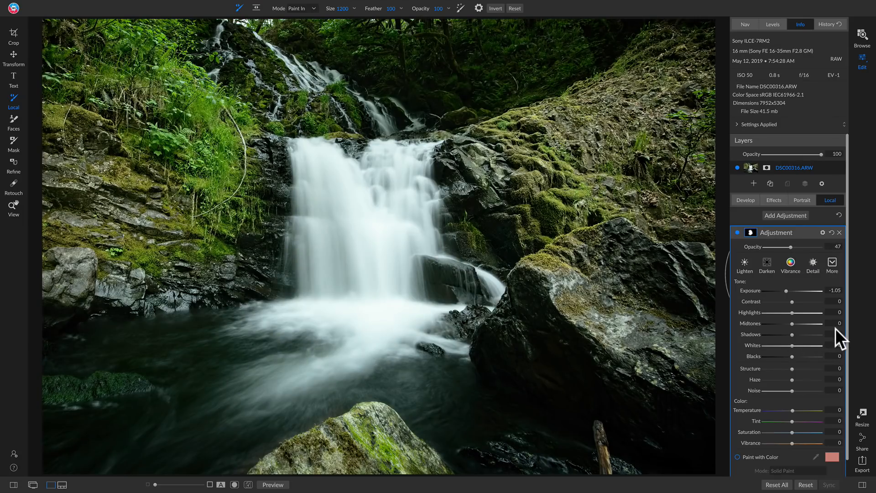
{"action": "left_click", "coordinate": [737, 232]}
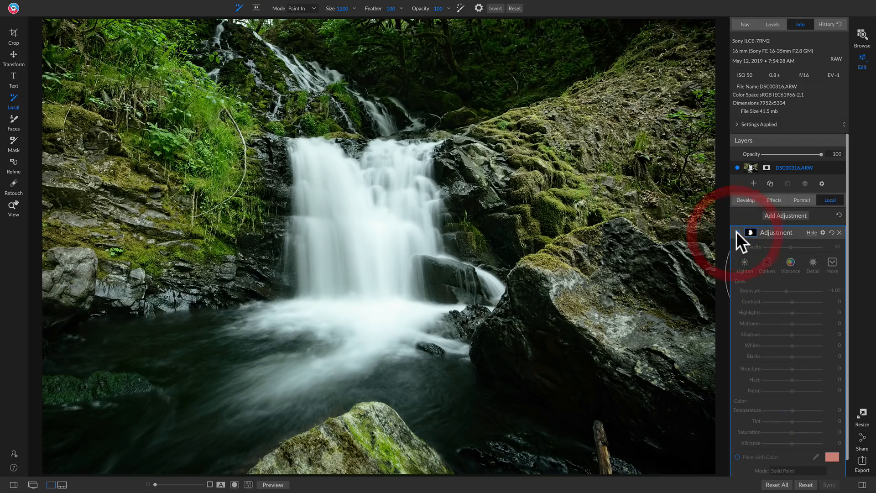
{"action": "left_click", "coordinate": [736, 231]}
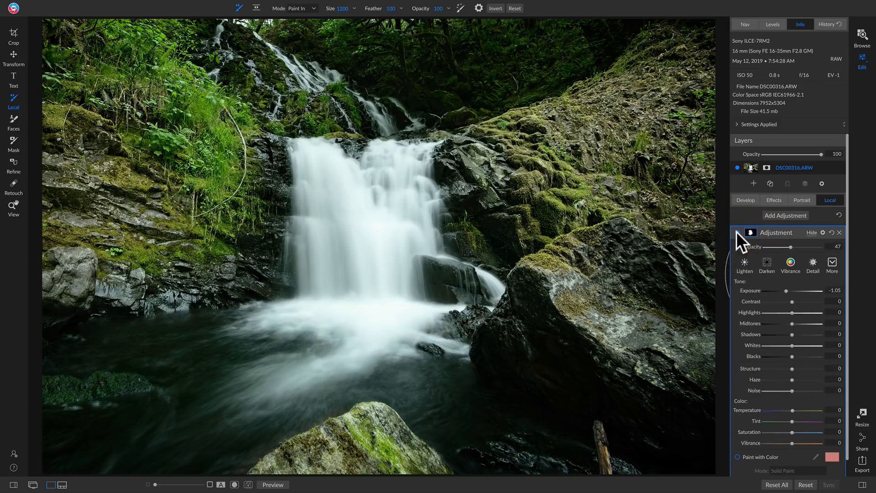
{"action": "left_click", "coordinate": [736, 232]}
{"action": "left_click", "coordinate": [736, 232]}
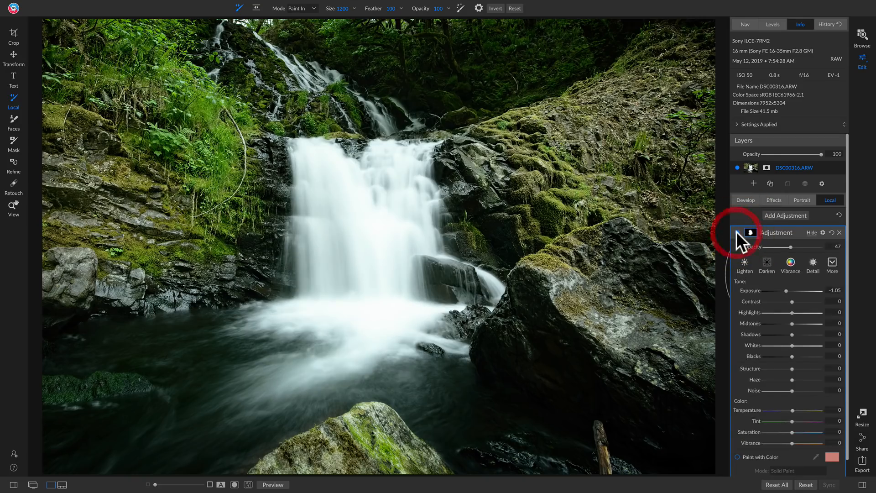